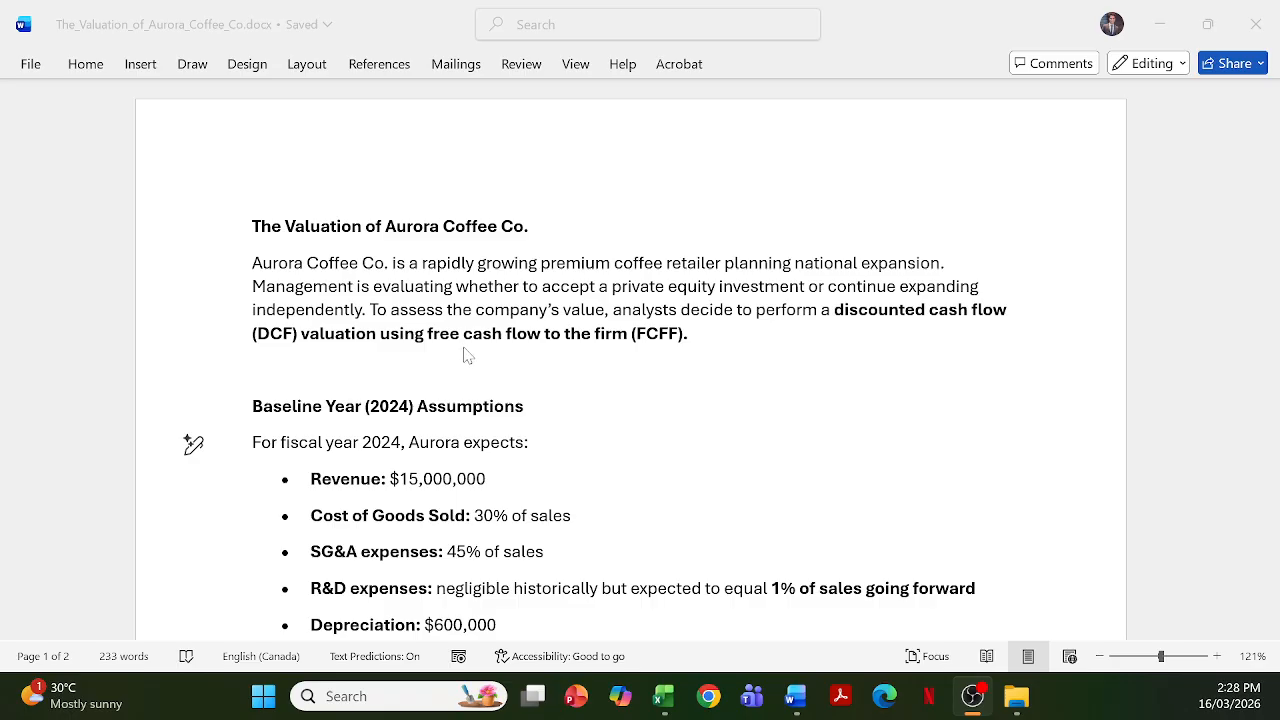
Read the case document from the introduction through the 2024 baseline assumptions to the revenue growth forecasts
scroll(314, 424, down, 1)
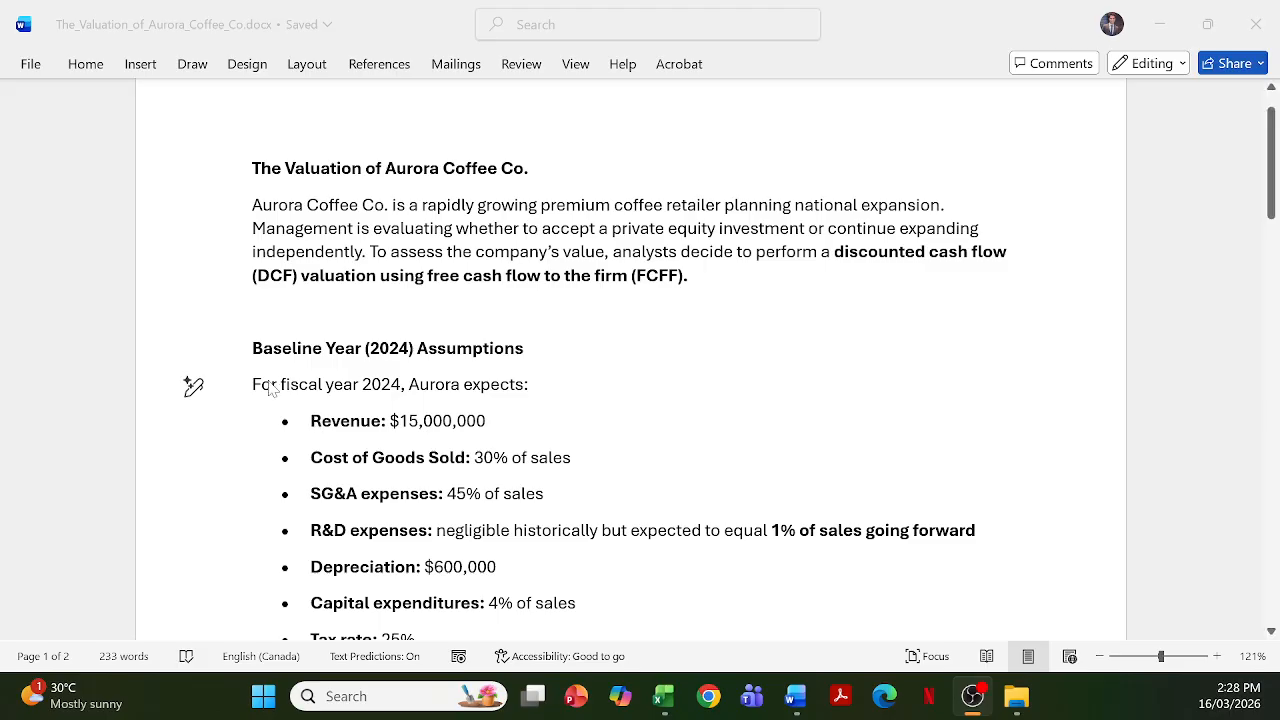
scroll(440, 380, down, 1)
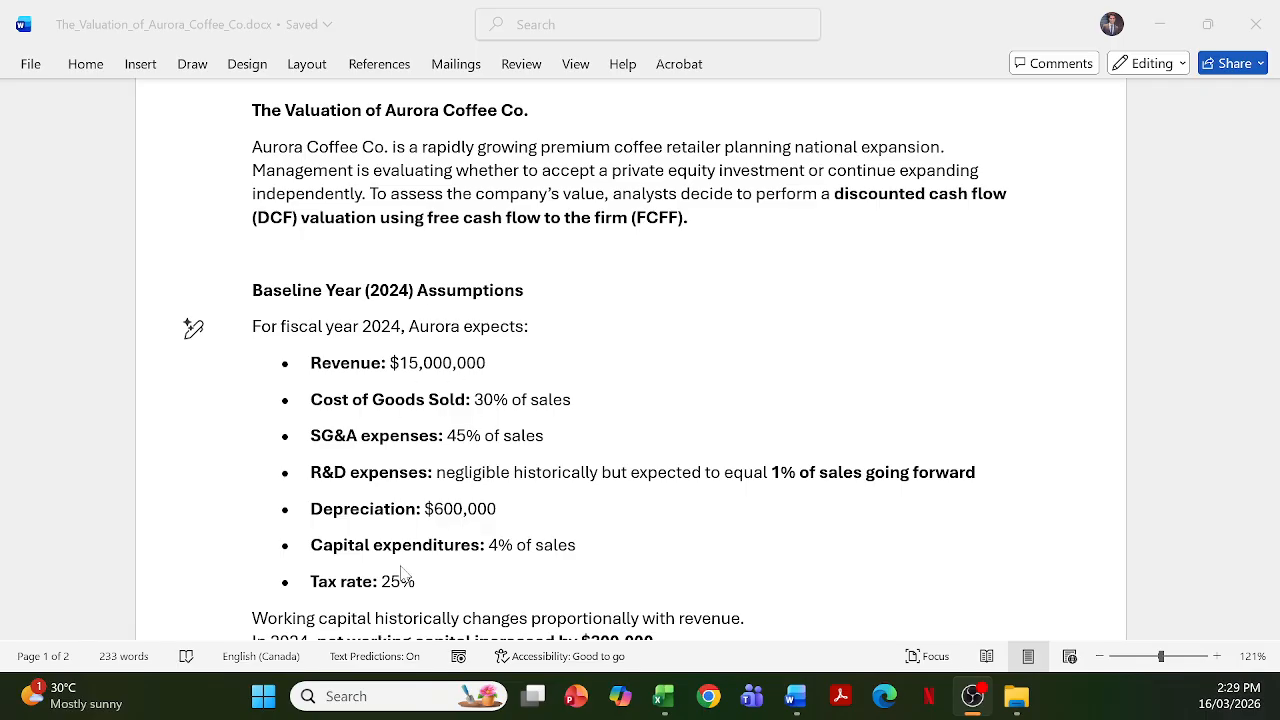
scroll(449, 532, down, 1)
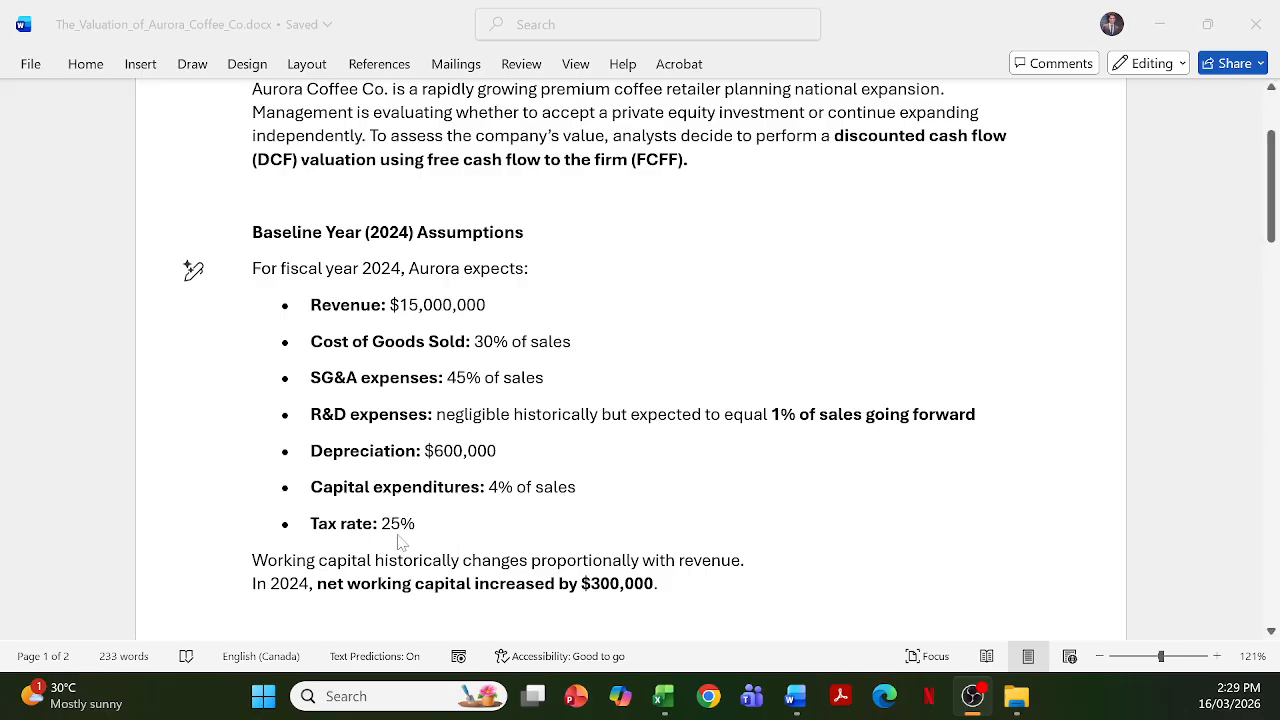
scroll(423, 531, down, 1)
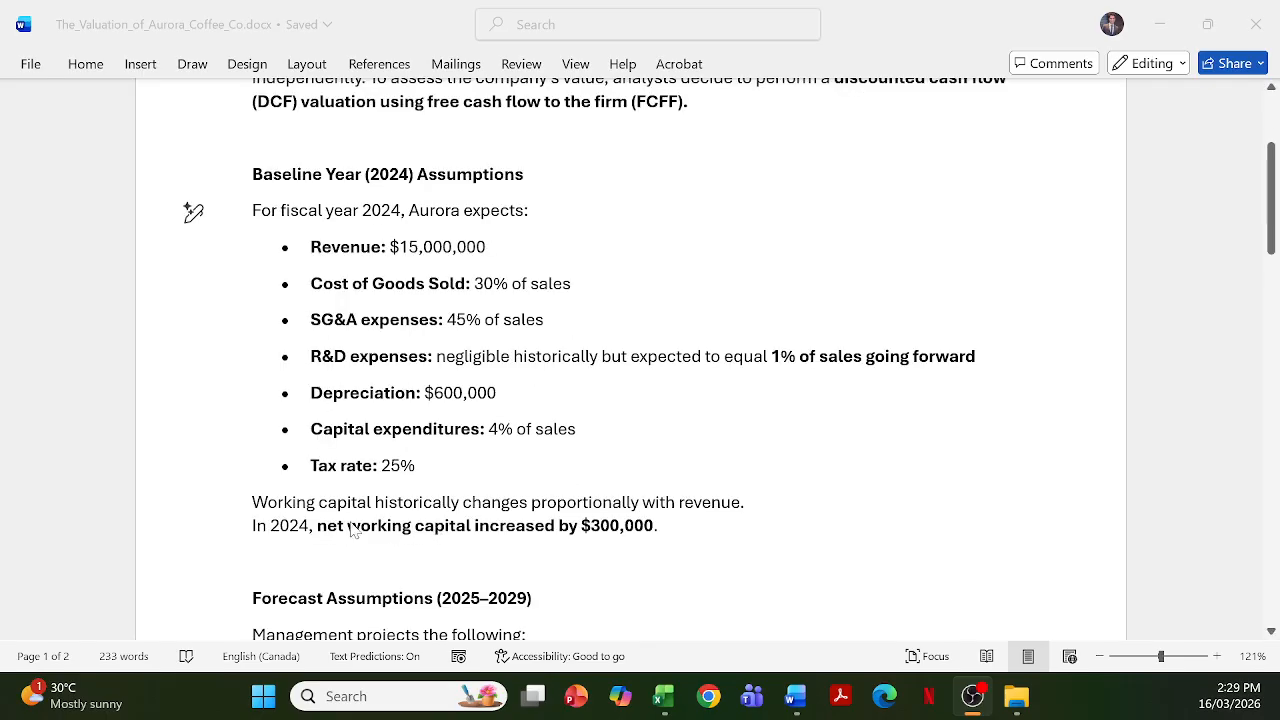
scroll(529, 490, down, 6)
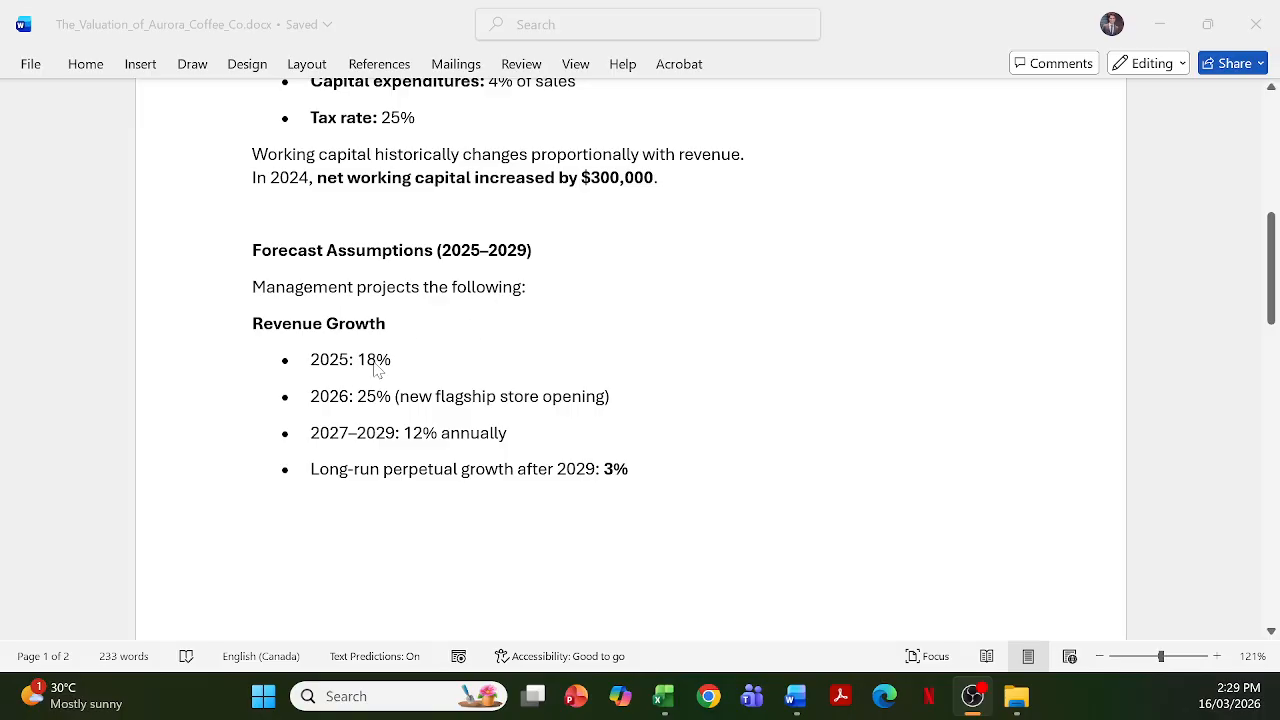
scroll(525, 455, down, 2)
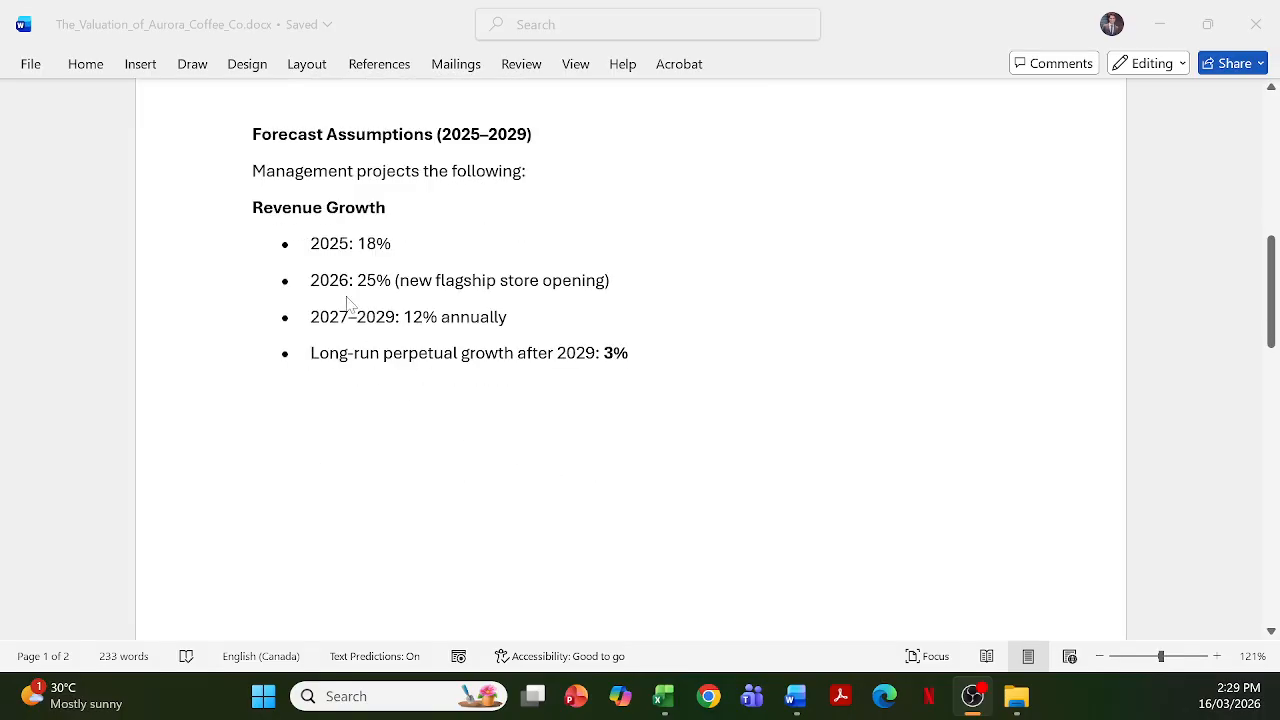
Highlight the long-run perpetual growth bullet under Revenue Growth in yellow
click(191, 354)
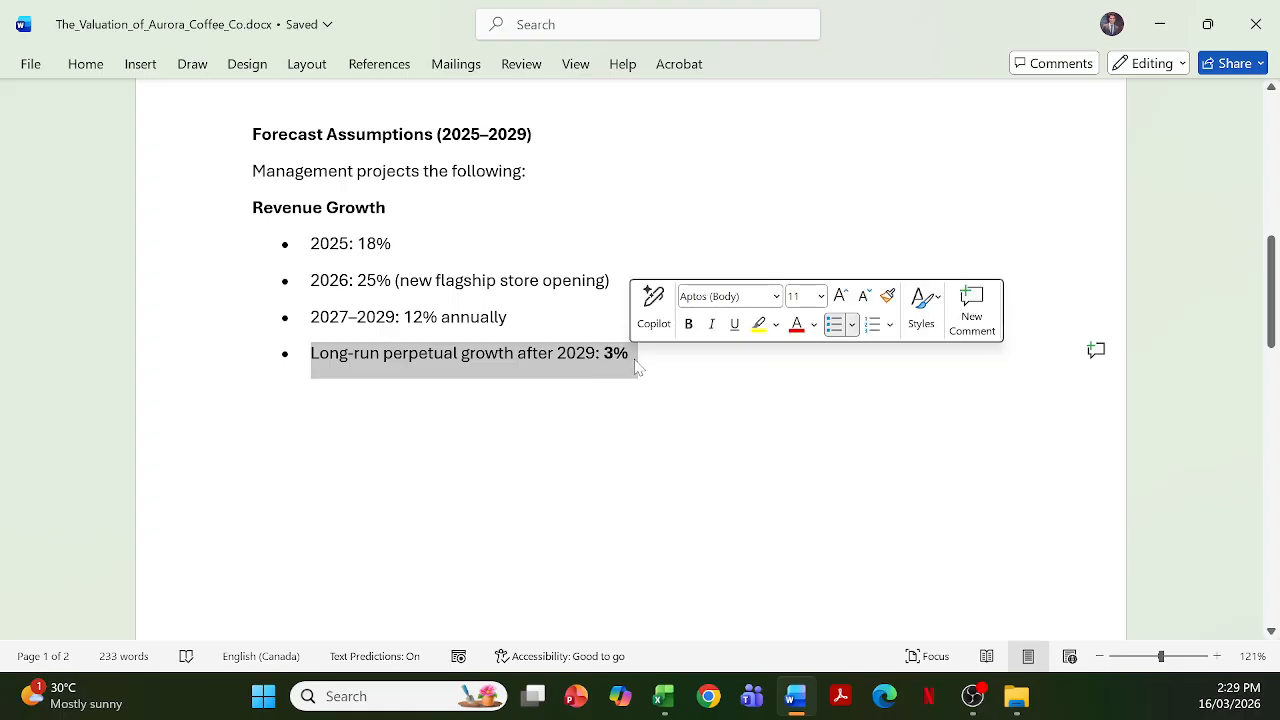
click(759, 323)
click(634, 428)
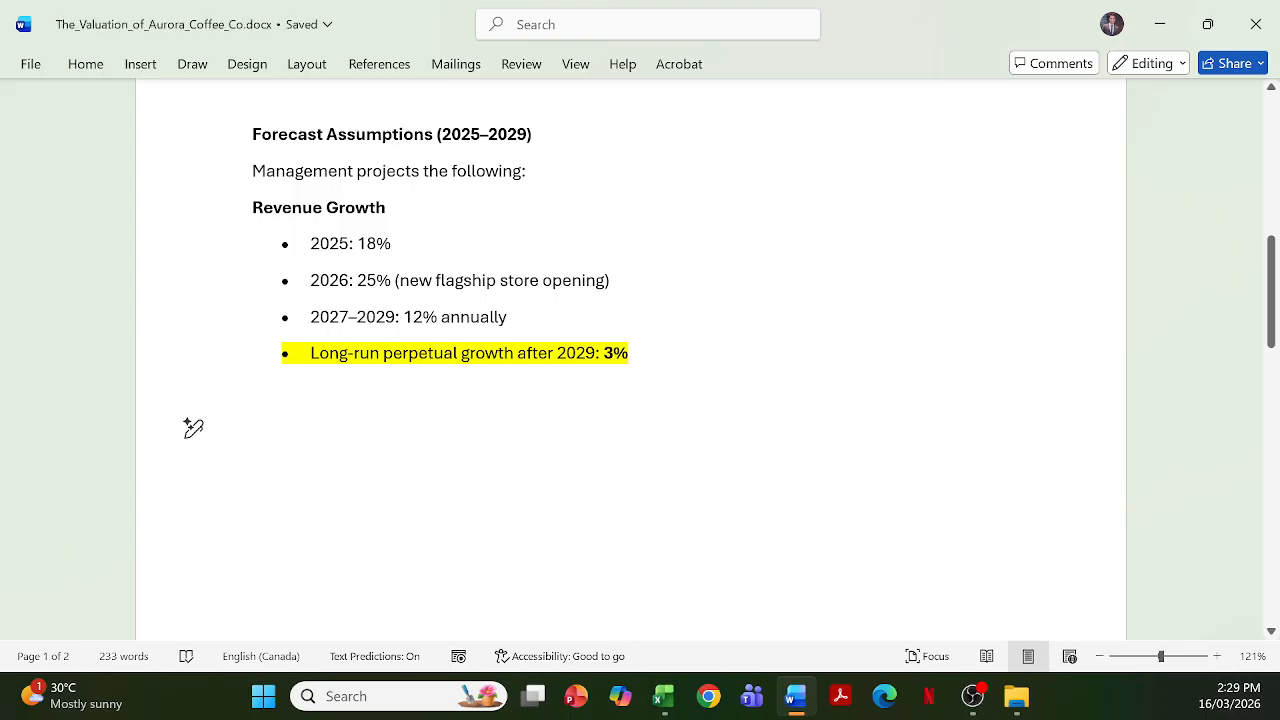
Review the operating assumptions, the valuation inputs and the final question of the case document
scroll(630, 360, down, 10)
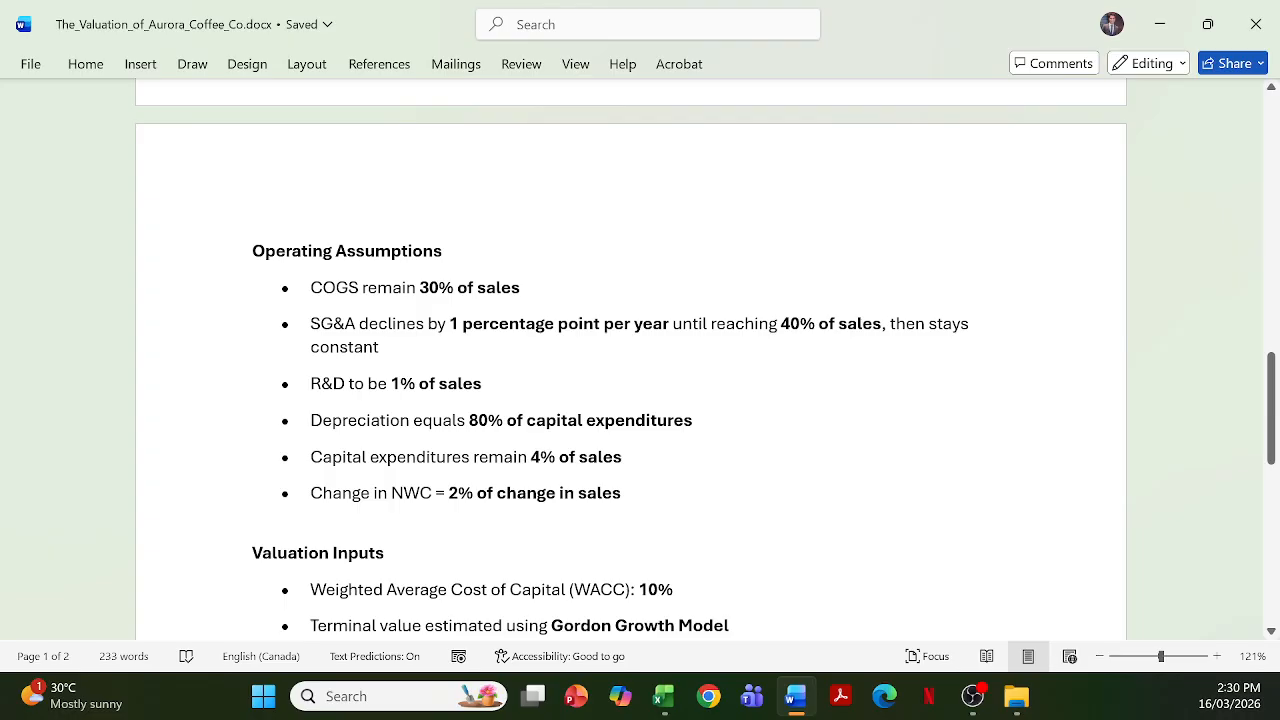
scroll(630, 360, down, 1)
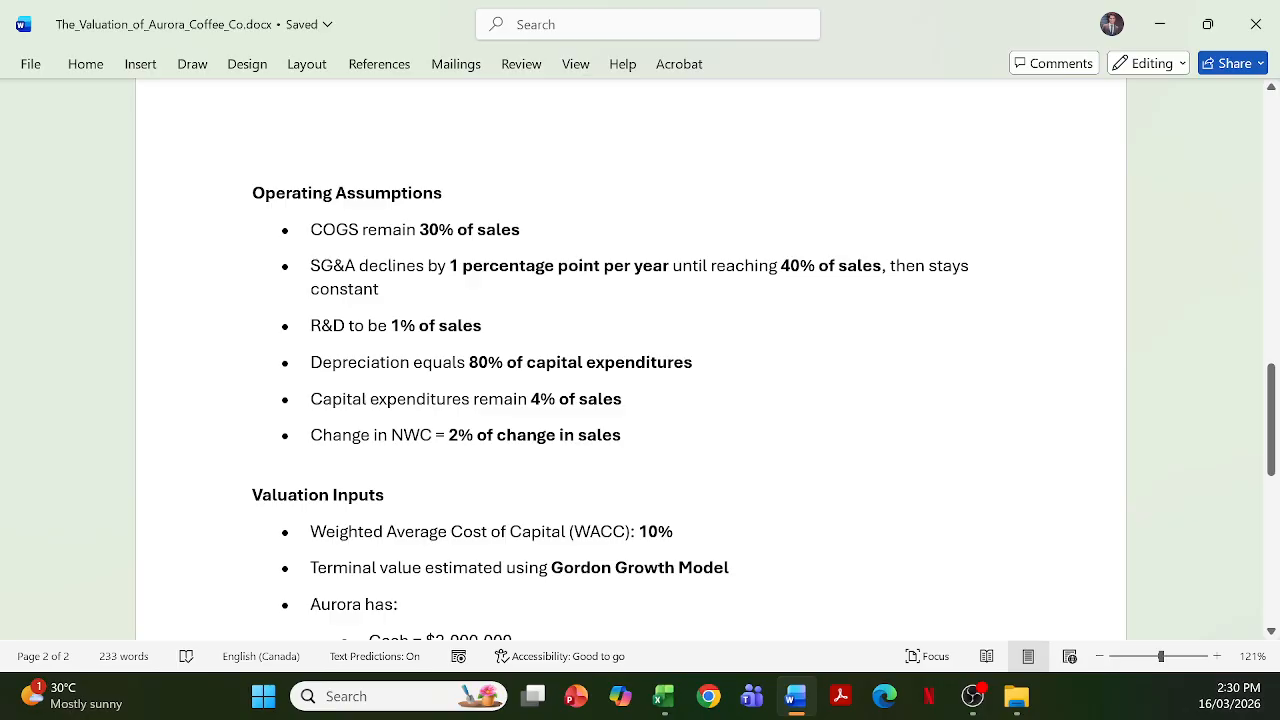
scroll(630, 360, down, 1)
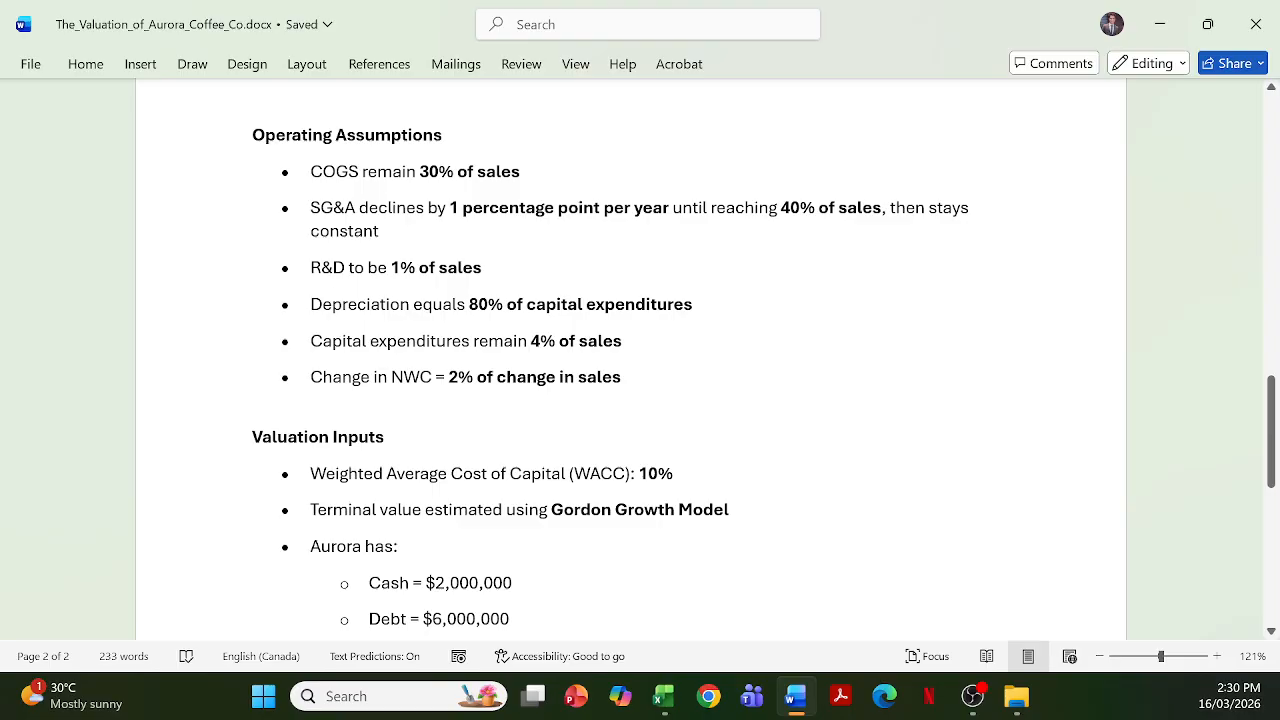
scroll(640, 360, down, 3)
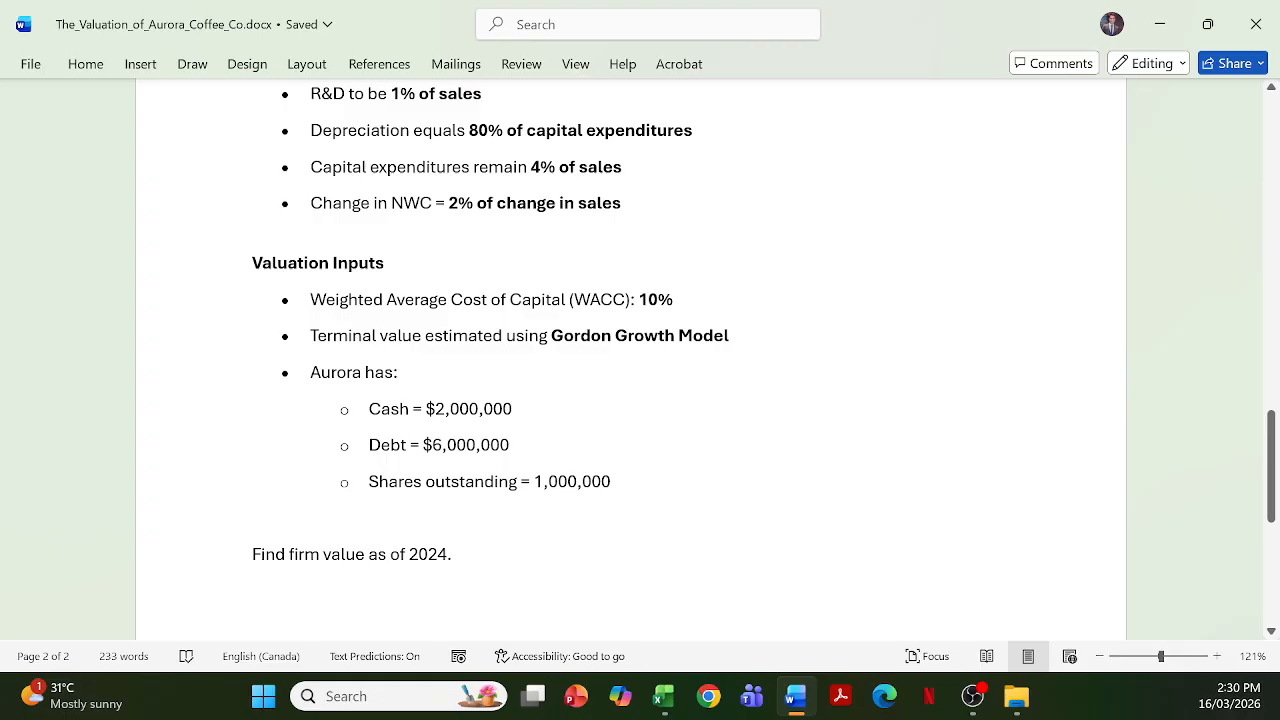
scroll(640, 360, down, 3)
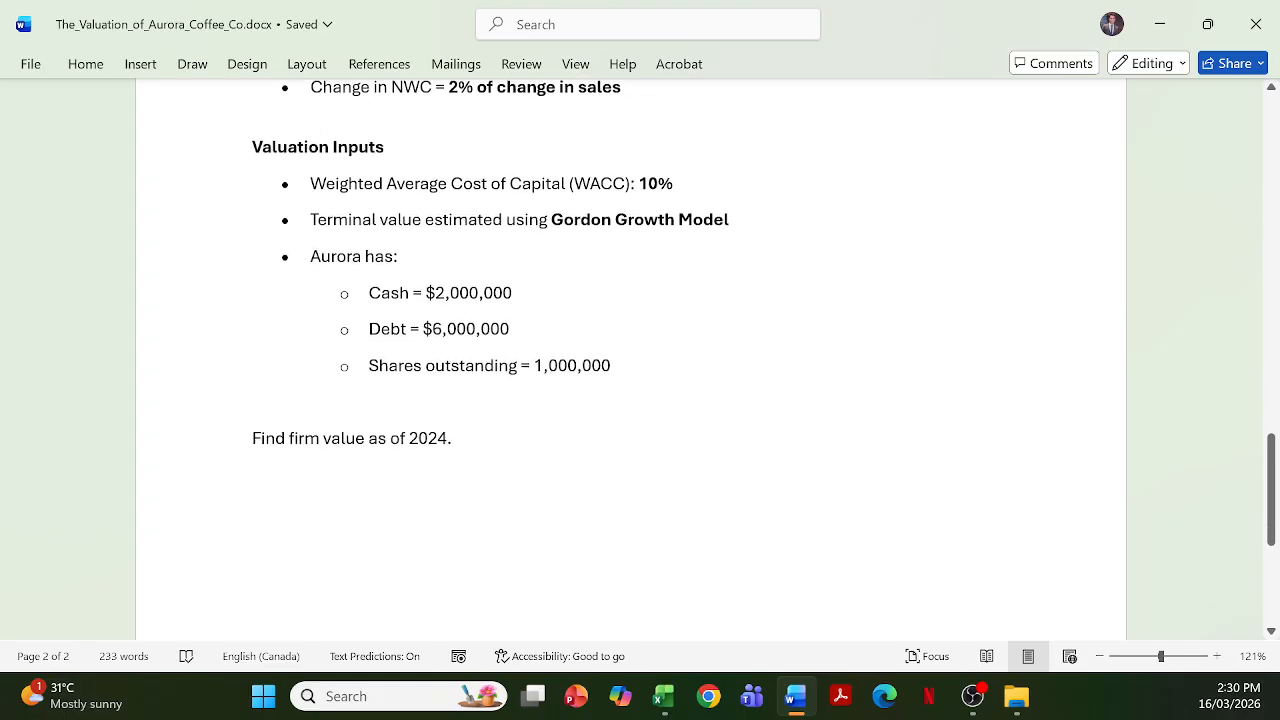
scroll(640, 360, down, 1)
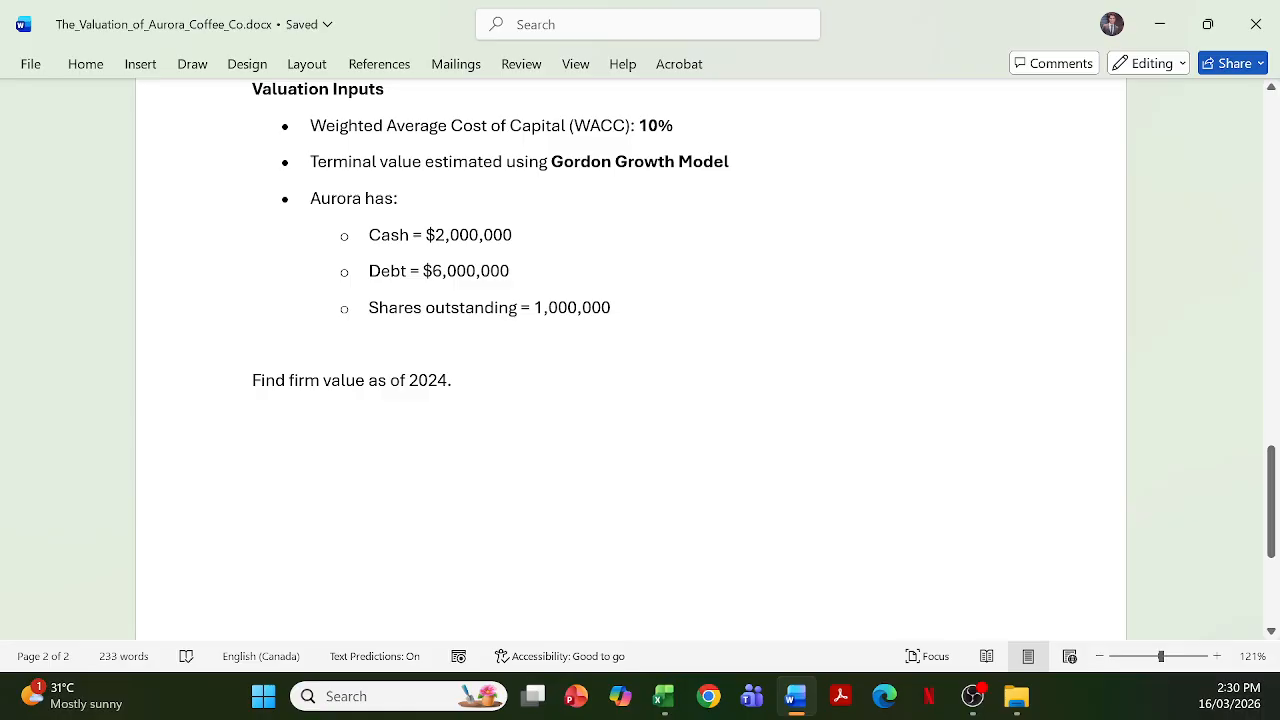
Switch to the Excel case study sheet, select the 2024 Revenue cell C14, and check the baseline revenue in the Word document
key(alt+Tab)
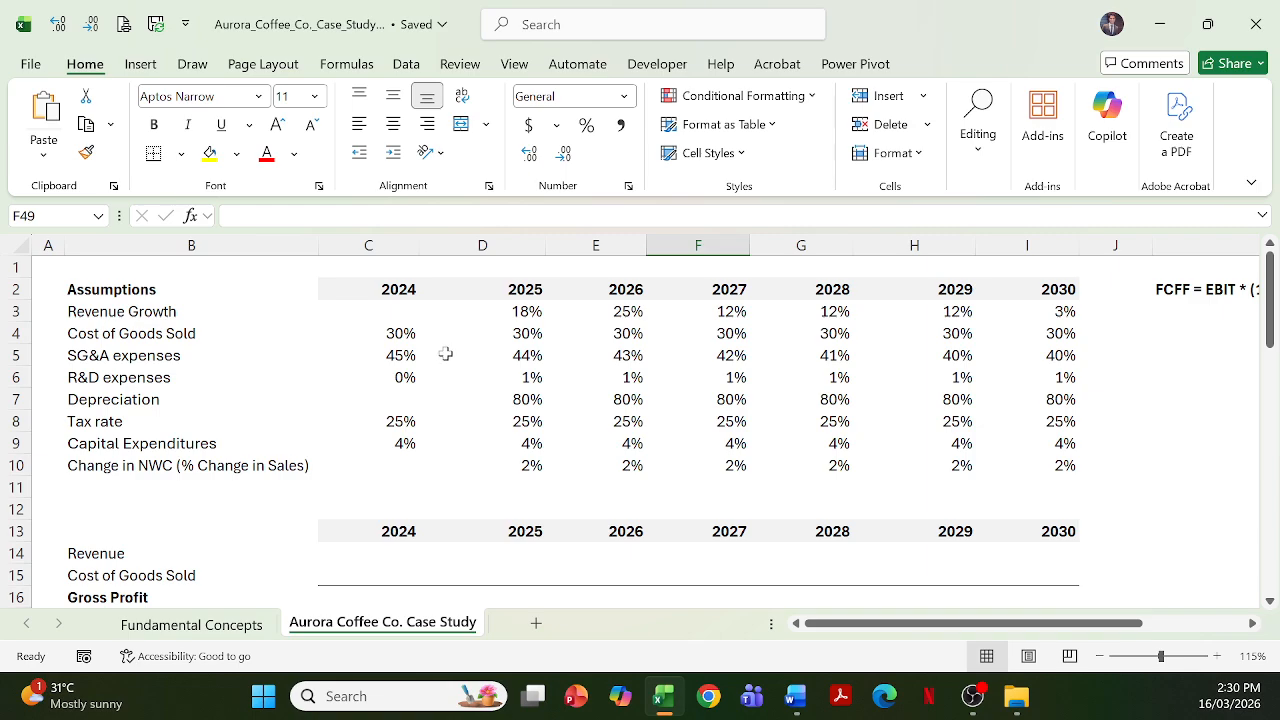
scroll(500, 443, down, 1)
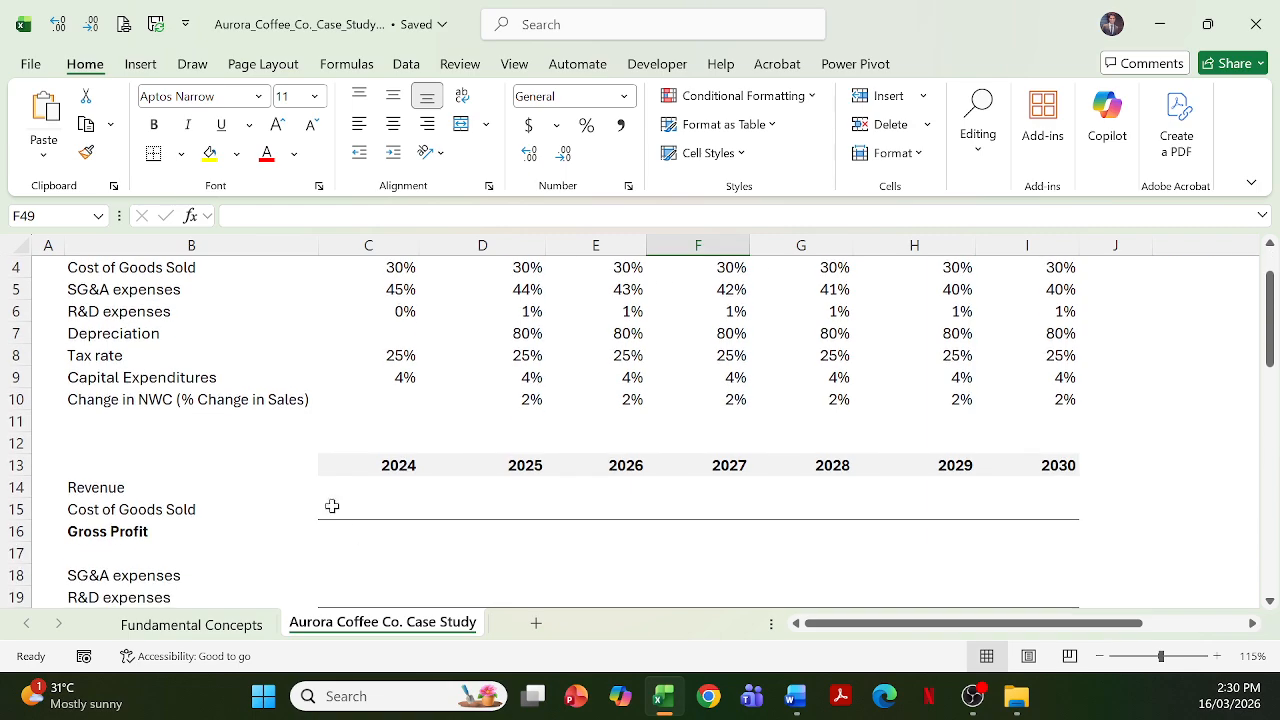
click(365, 488)
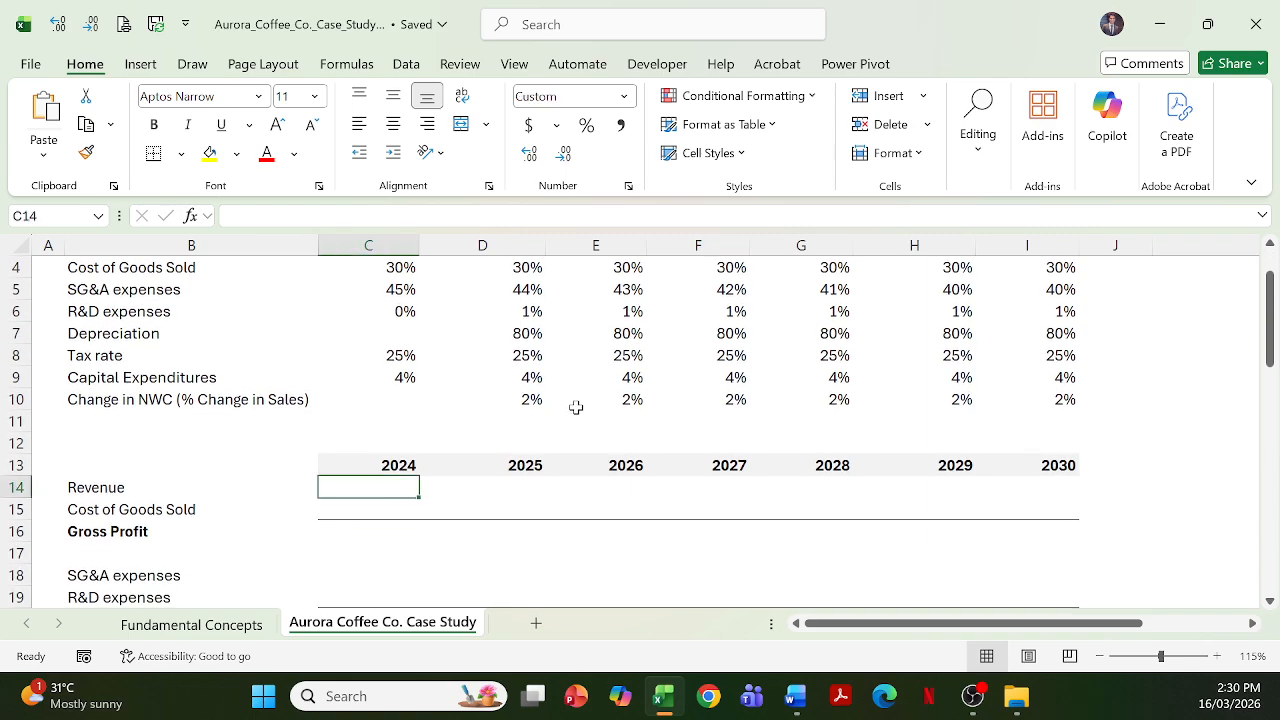
key(alt+Tab)
scroll(630, 350, up, 10)
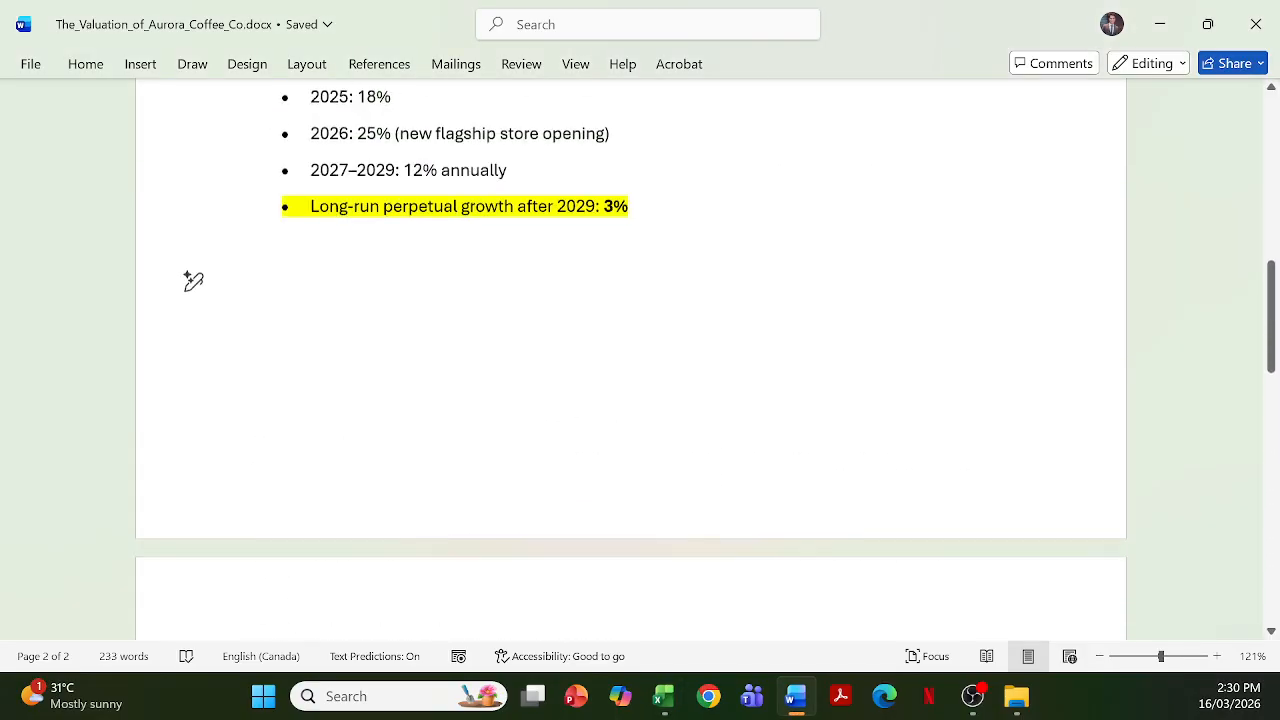
scroll(630, 350, up, 4)
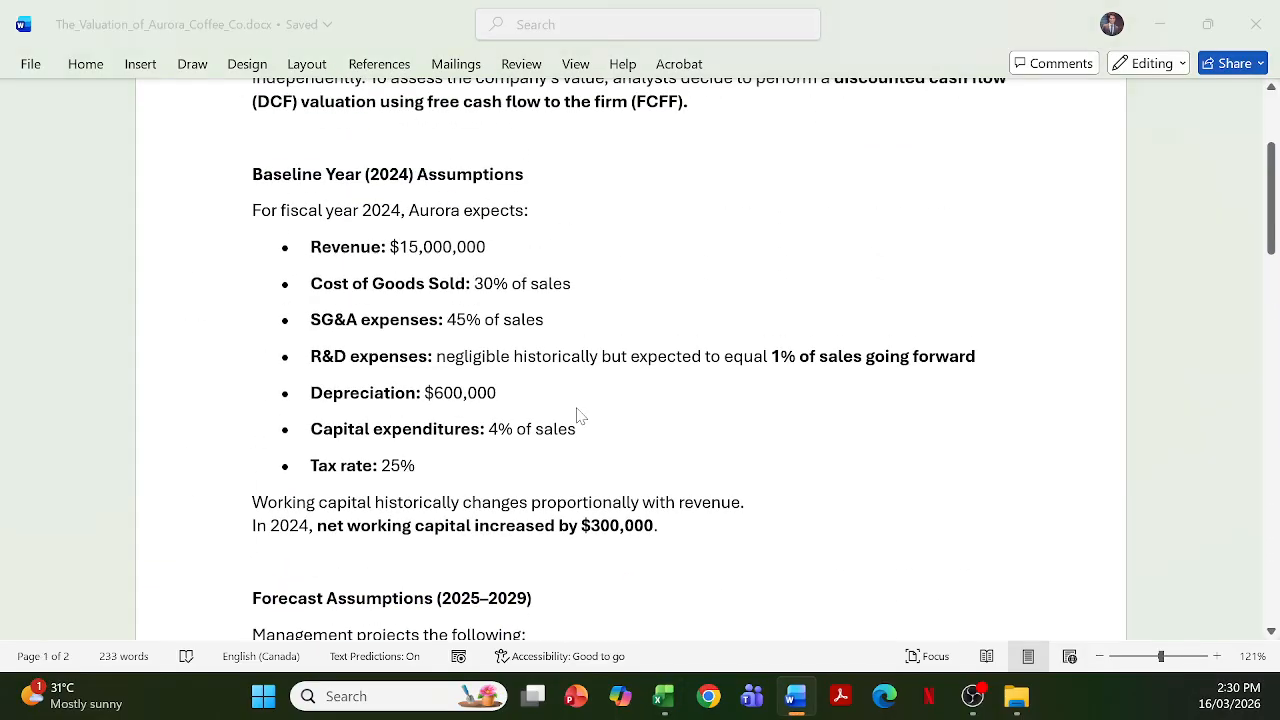
key(alt+Tab)
text(1,500,000)
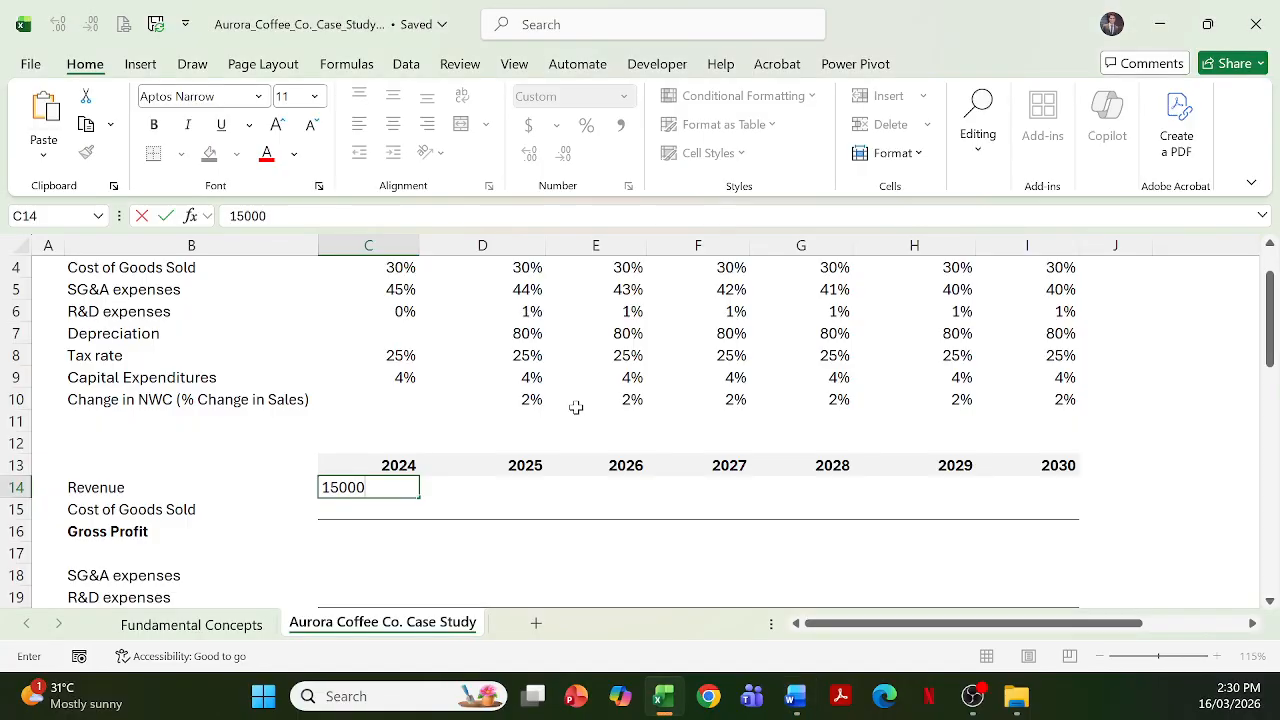
key(Tab)
key(Left)
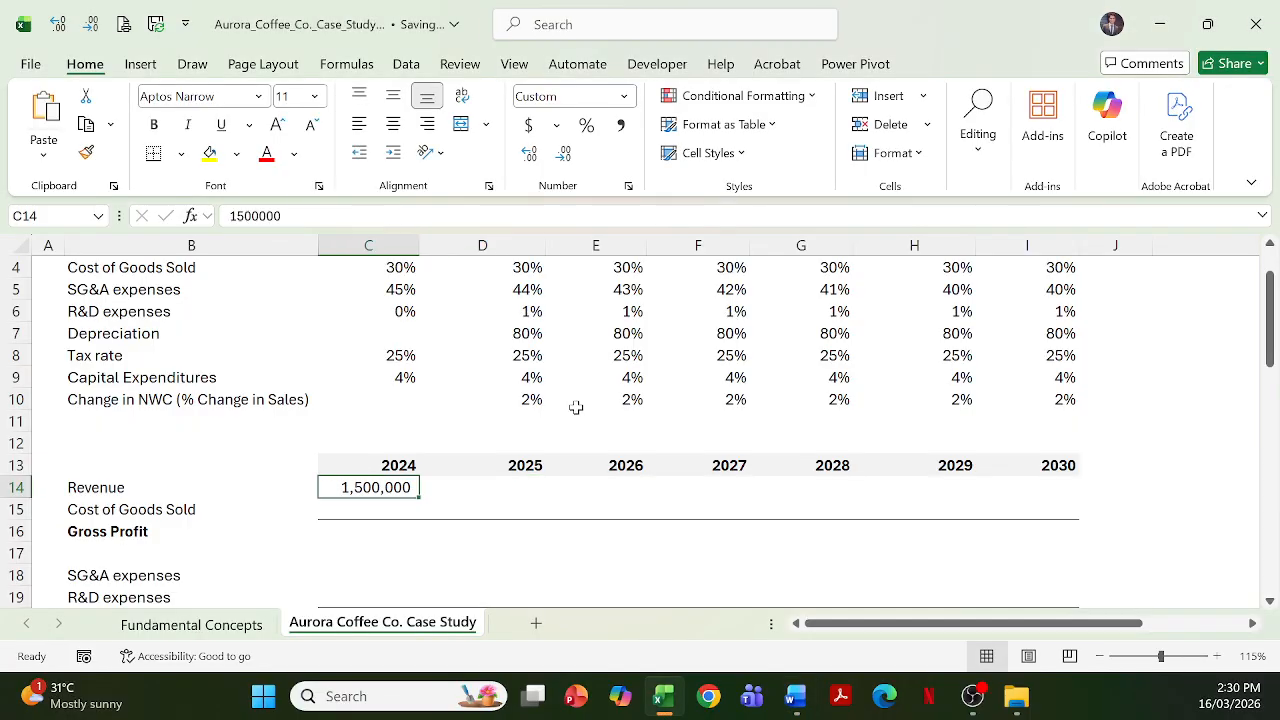
Enter 15,000,000 as the 2024 revenue in cell C14
text(15,000,)
text(000)
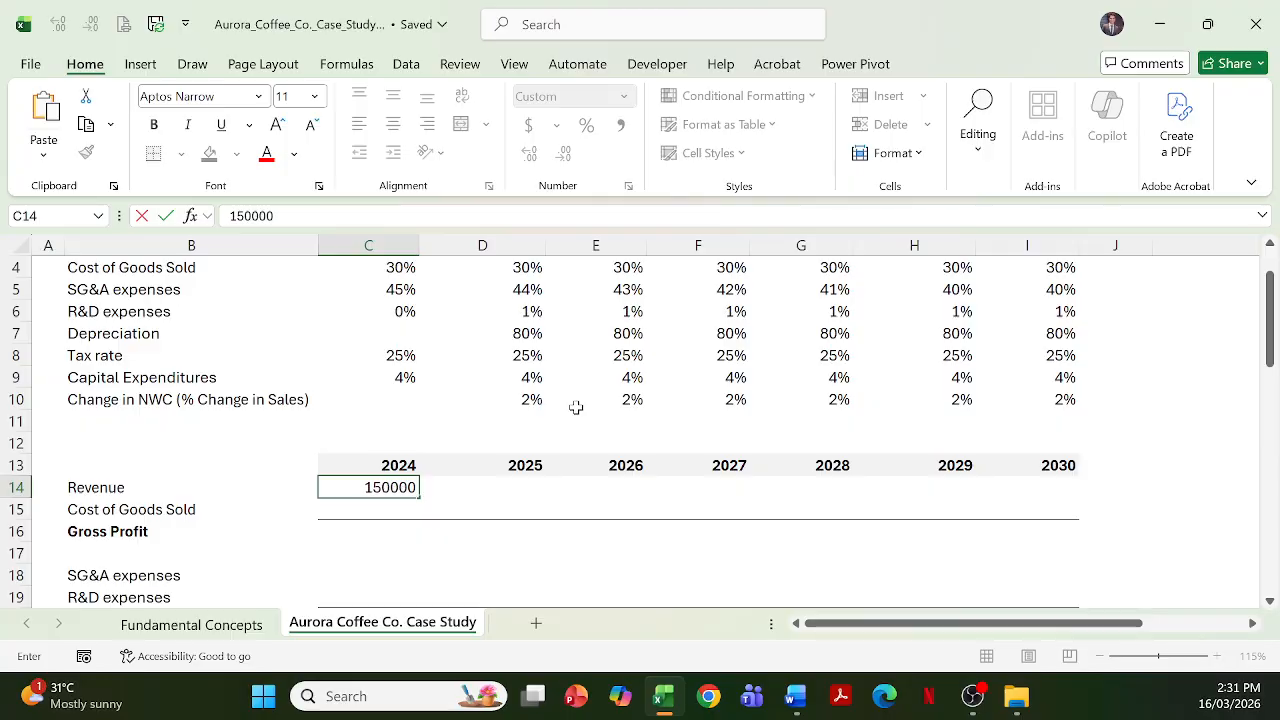
key(ctrl+Return)
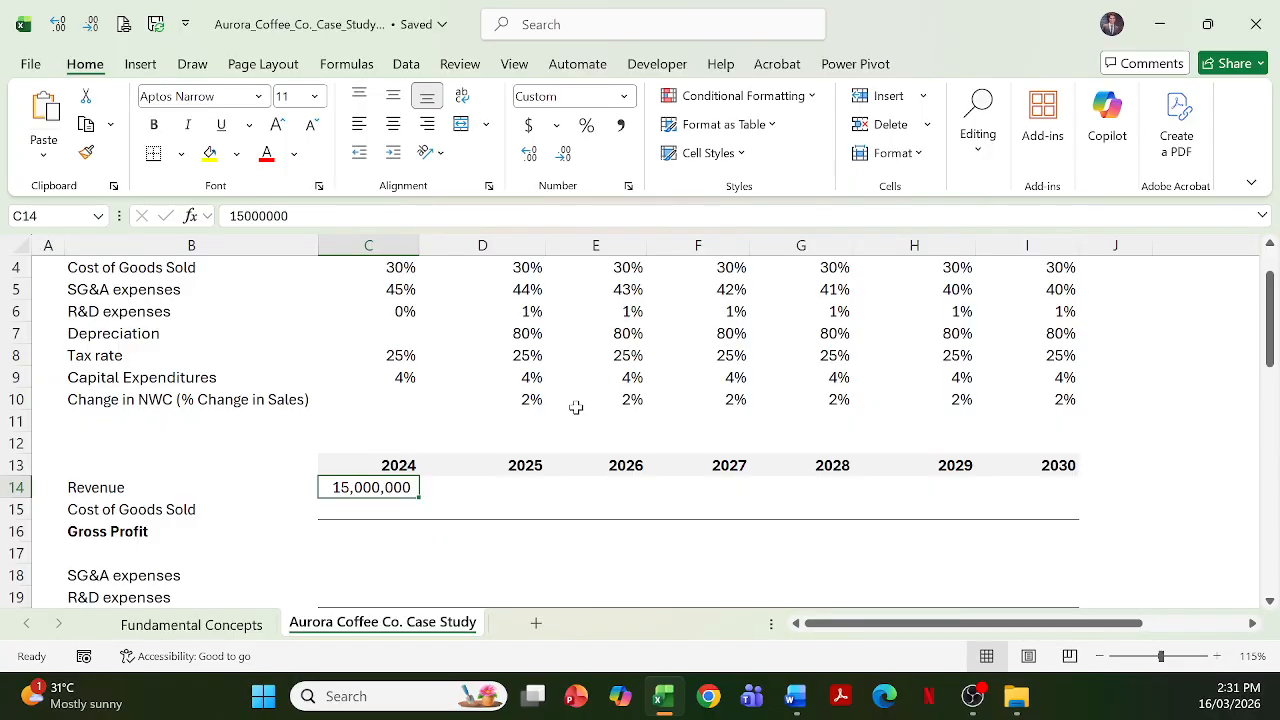
Calculate the 2025 revenue in cell D14 from the prior year's revenue and the growth rate with =C14*(1+D3)
key(ctrl+Up)
key(ctrl+Up)
key(ctrl+Up)
key(ctrl+Up)
key(ctrl+Up)
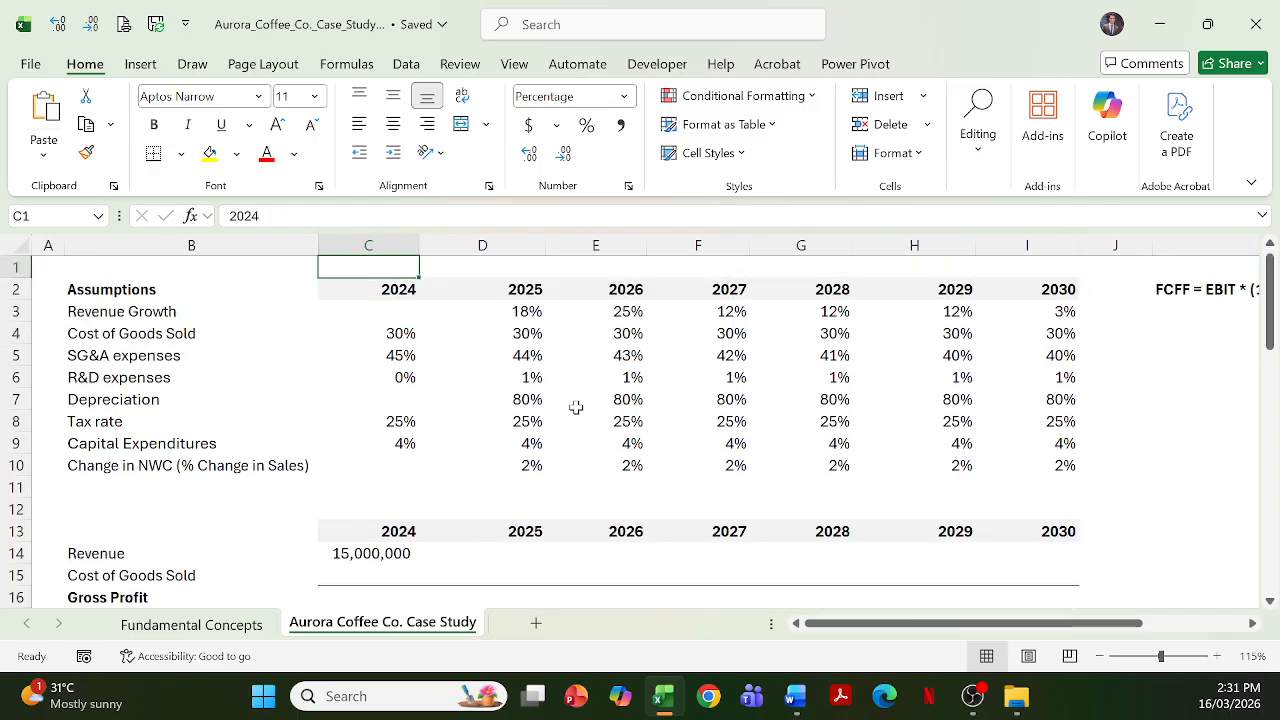
key(Down)
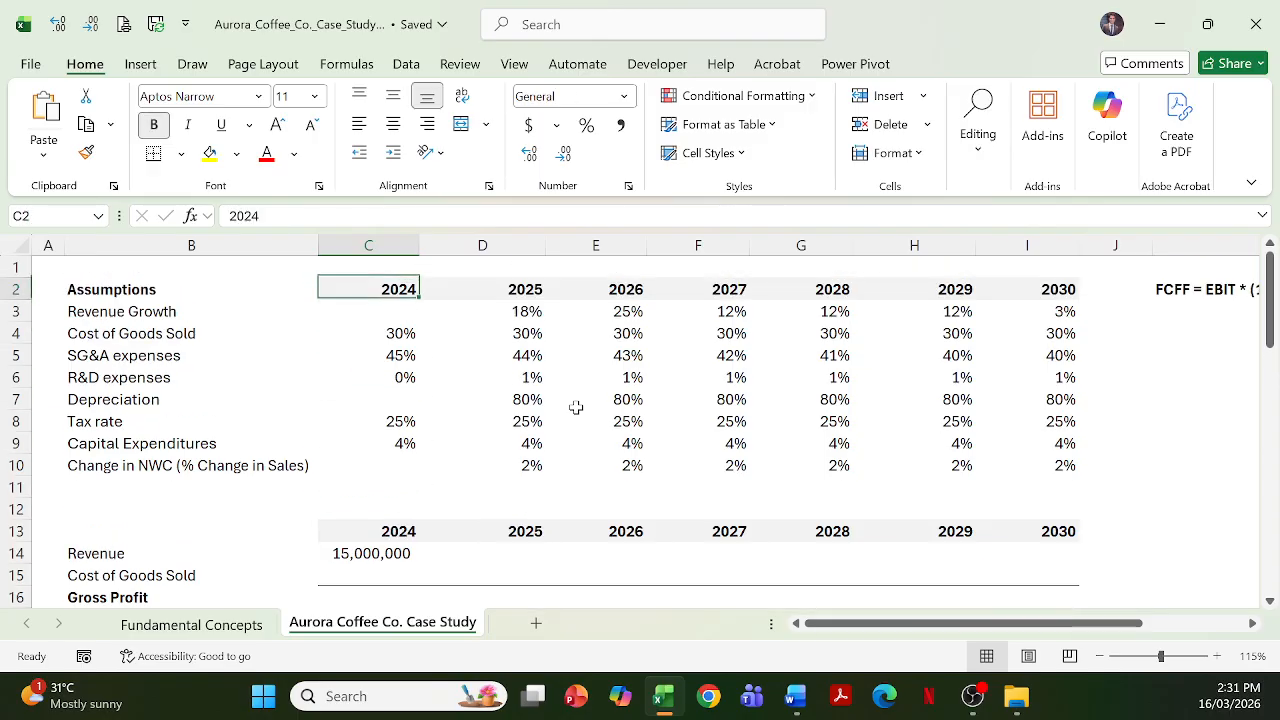
key(Right)
key(Down)
key(Down)
key(Down)
key(Down)
key(Down)
key(Down)
key(Down)
key(Down)
key(Down)
key(Down)
key(Down)
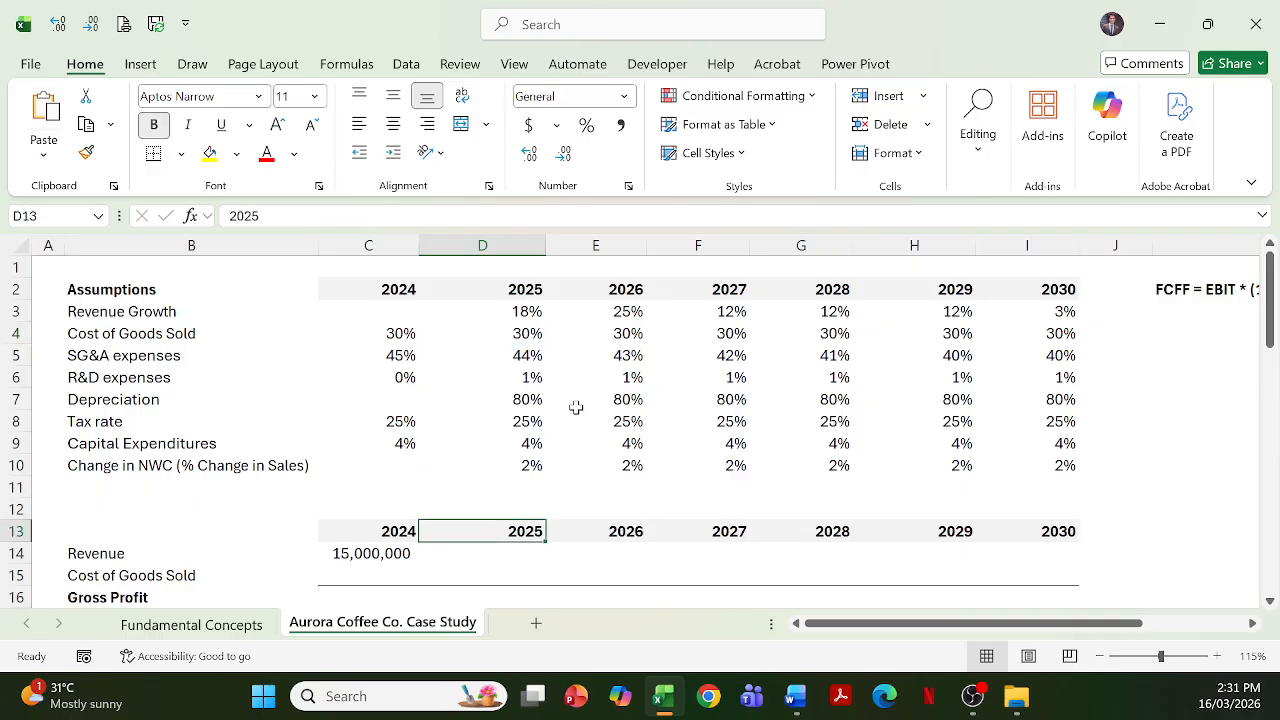
text(=)
key(Left)
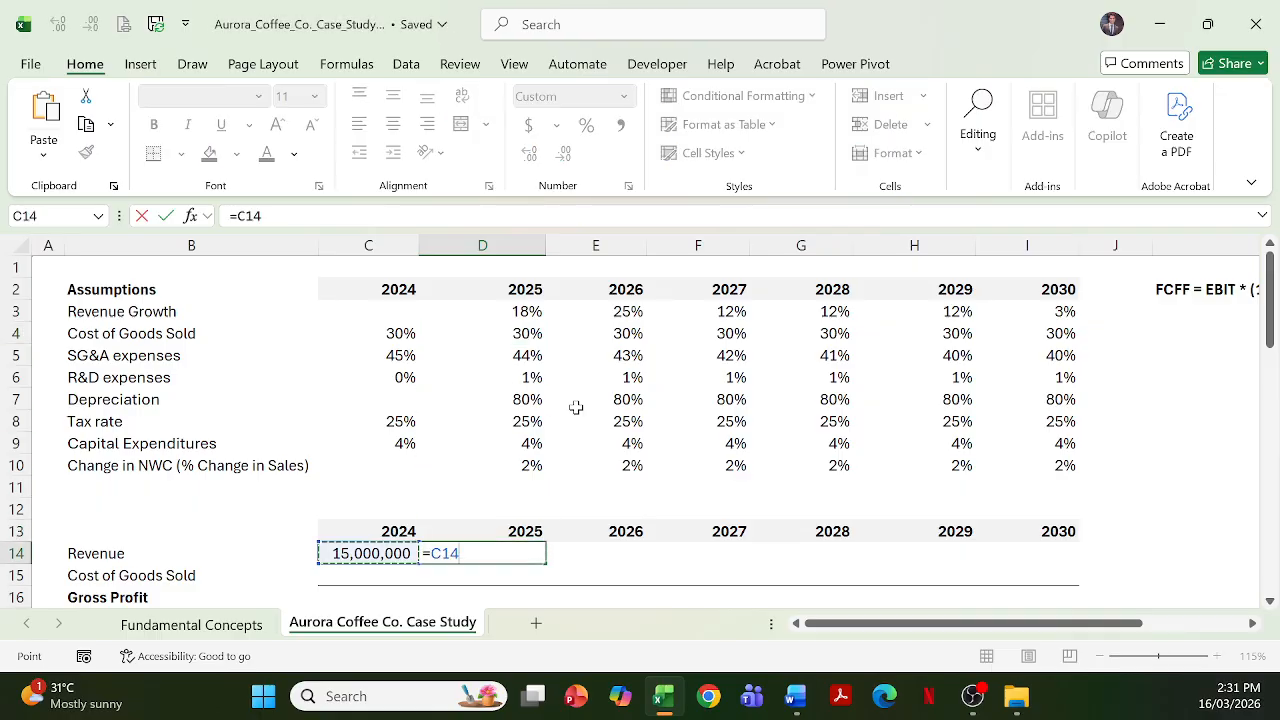
text(*()
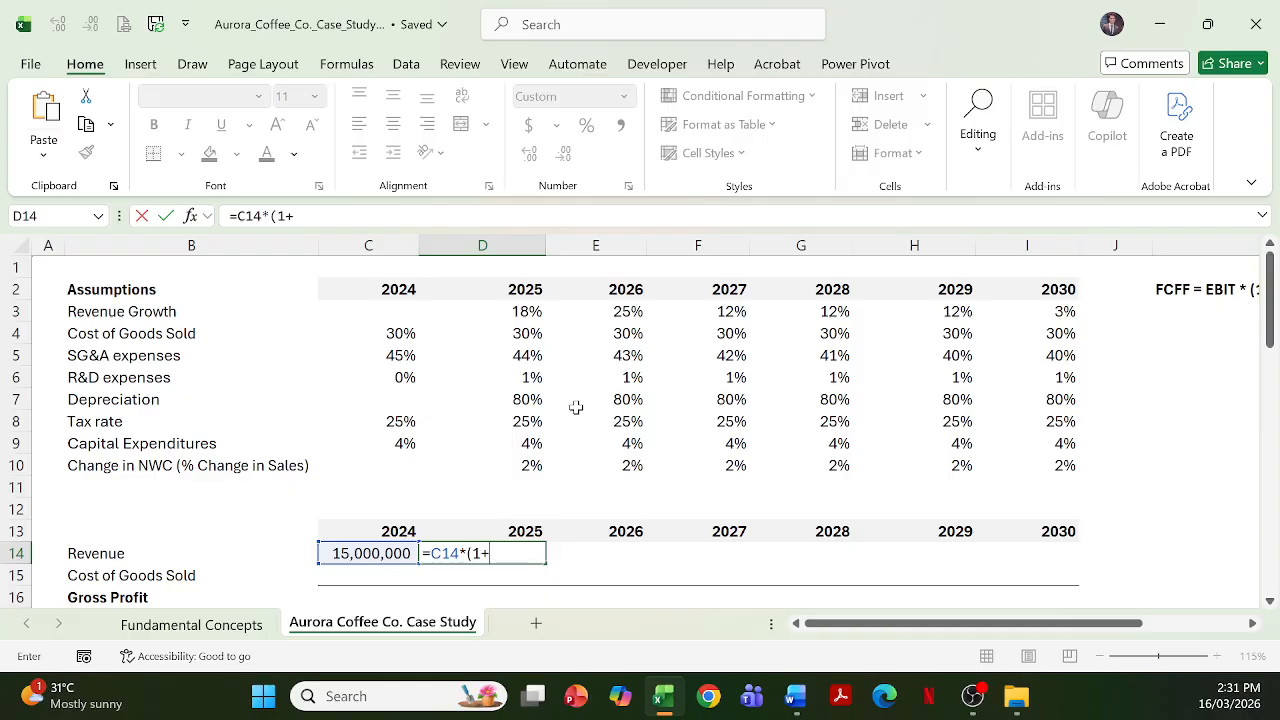
text(1+)
key(Up)
key(Up)
key(Up)
key(Up)
key(Up)
key(Up)
key(Up)
key(Up)
key(Up)
key(Up)
key(Up)
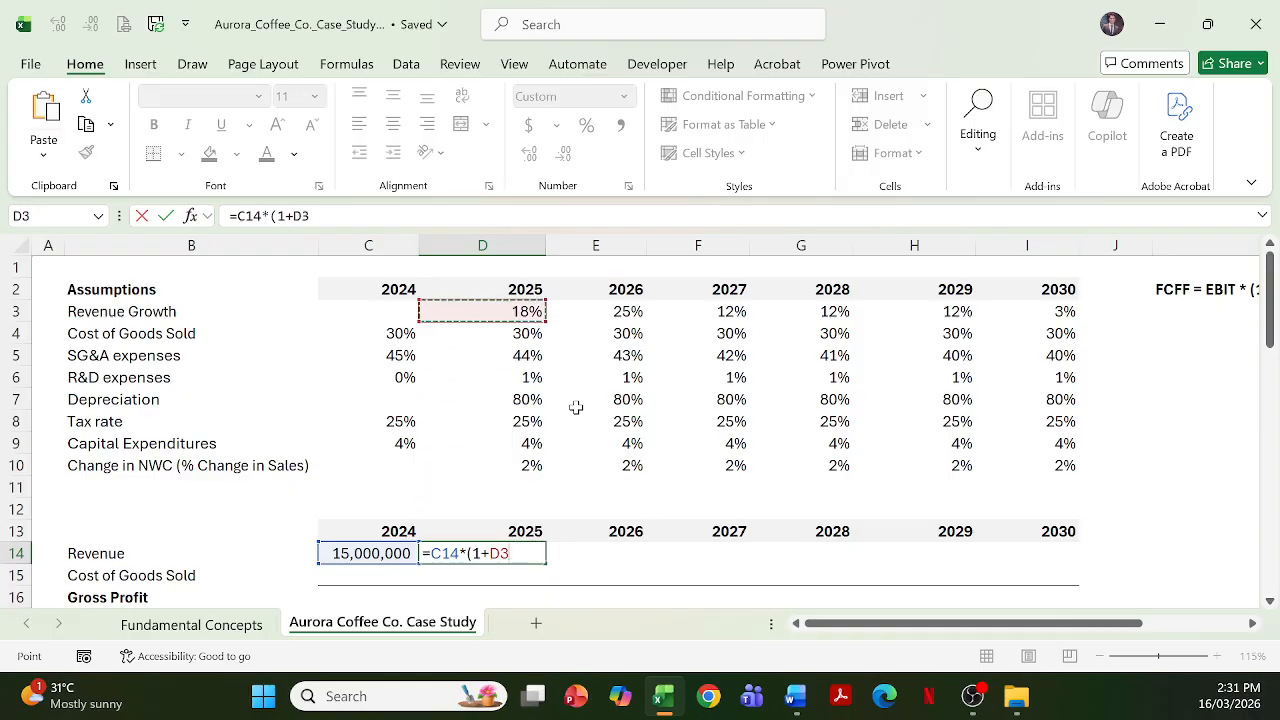
key(ctrl+Return)
Fill the 2025 revenue formula across the Revenue row through 2030, covering D14:I14
key(shift+Right)
key(shift+Right)
key(shift+Right)
key(shift+Right)
key(shift+Right)
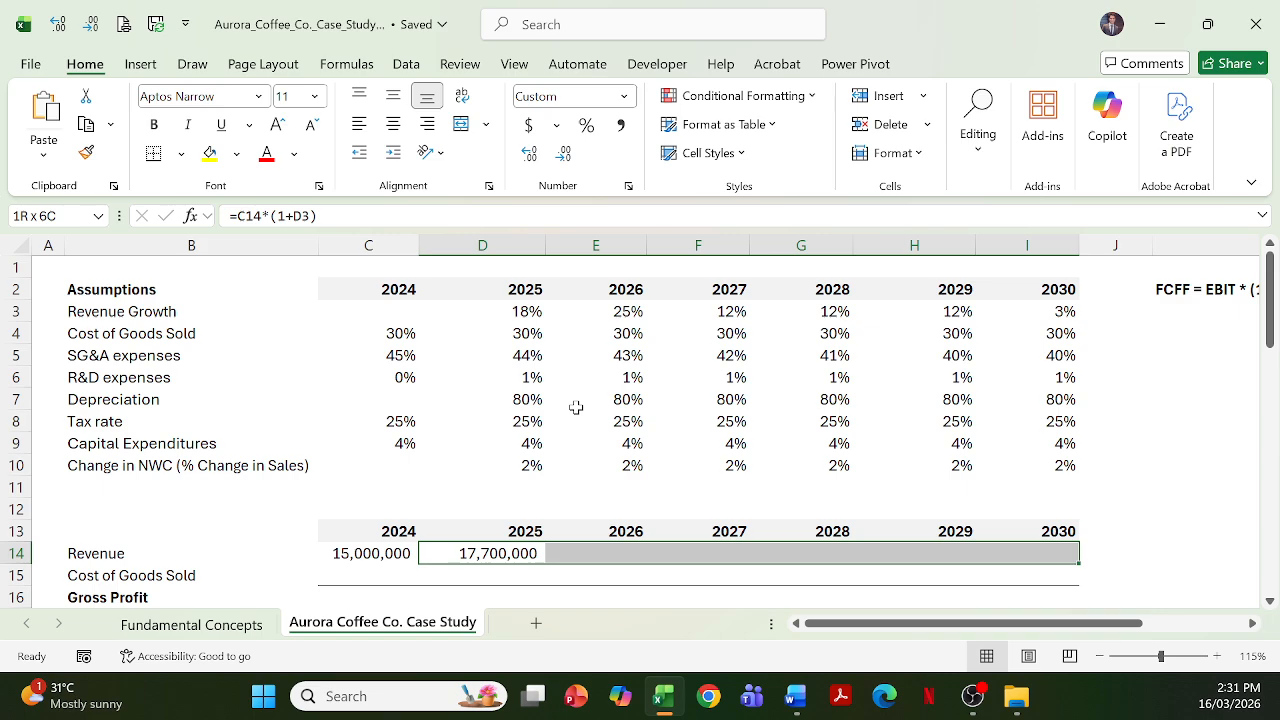
key(ctrl+r)
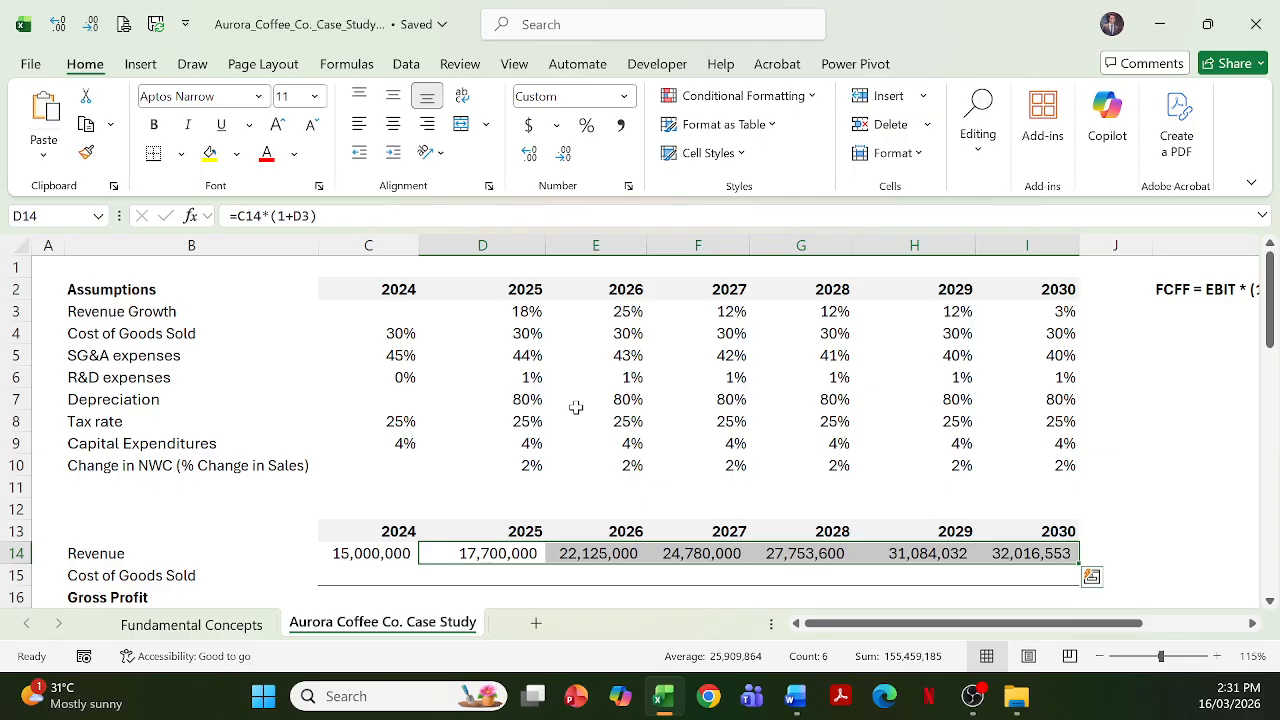
Calculate the 2024 cost of goods sold as a negative amount in cell C15 with =C14*C4*-1
key(Down)
key(Left)
text(=)
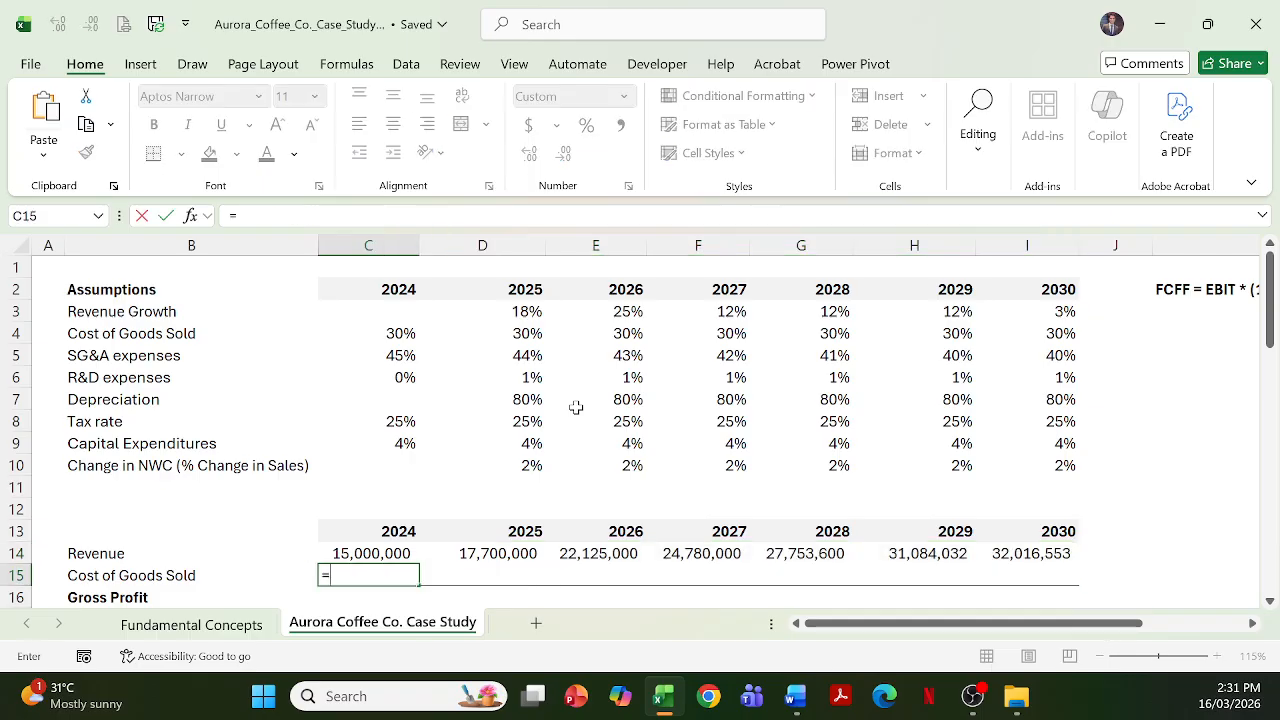
key(Up)
text(*)
key(Up)
key(Up)
key(Up)
key(Up)
key(Up)
key(Up)
key(Up)
key(Up)
key(Up)
key(Up)
text(*)
key(ctrl+Return)
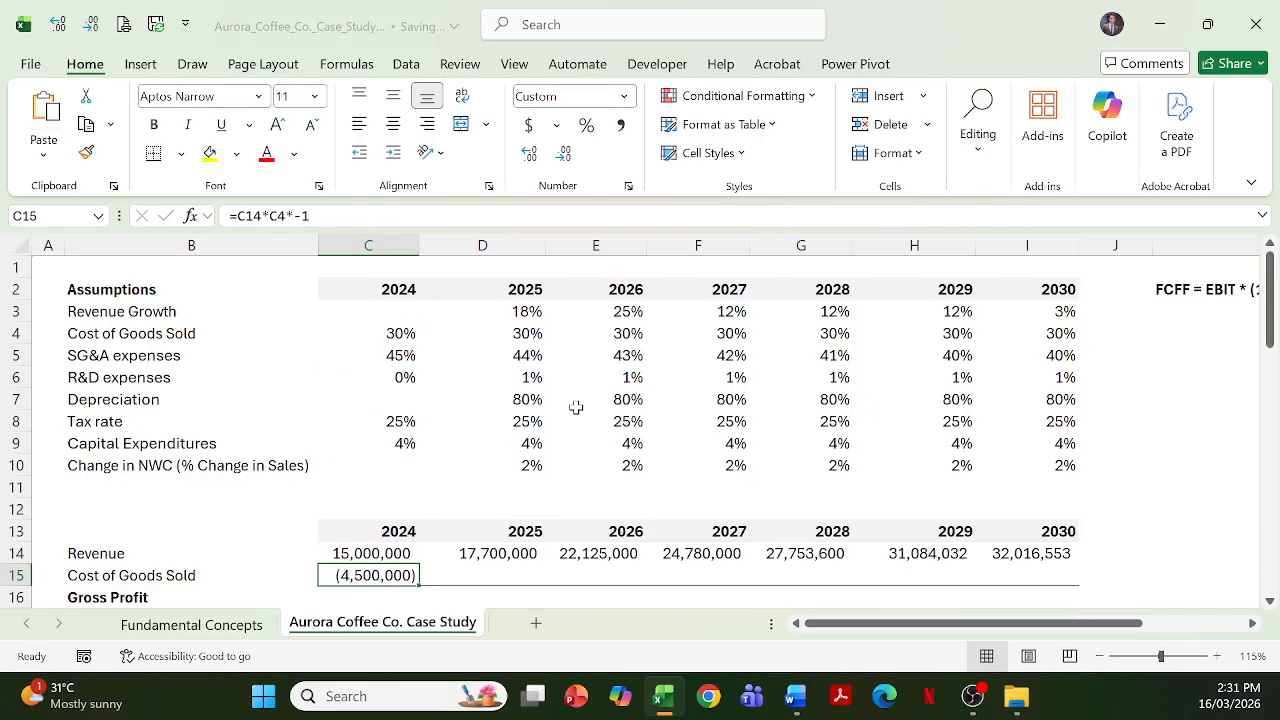
Fill the 2024 cost of goods sold formula across the row through 2030, covering C15:I15
key(shift+Right)
key(shift+Right)
key(shift+Right)
key(shift+Right)
key(shift+Right)
key(shift+Right)
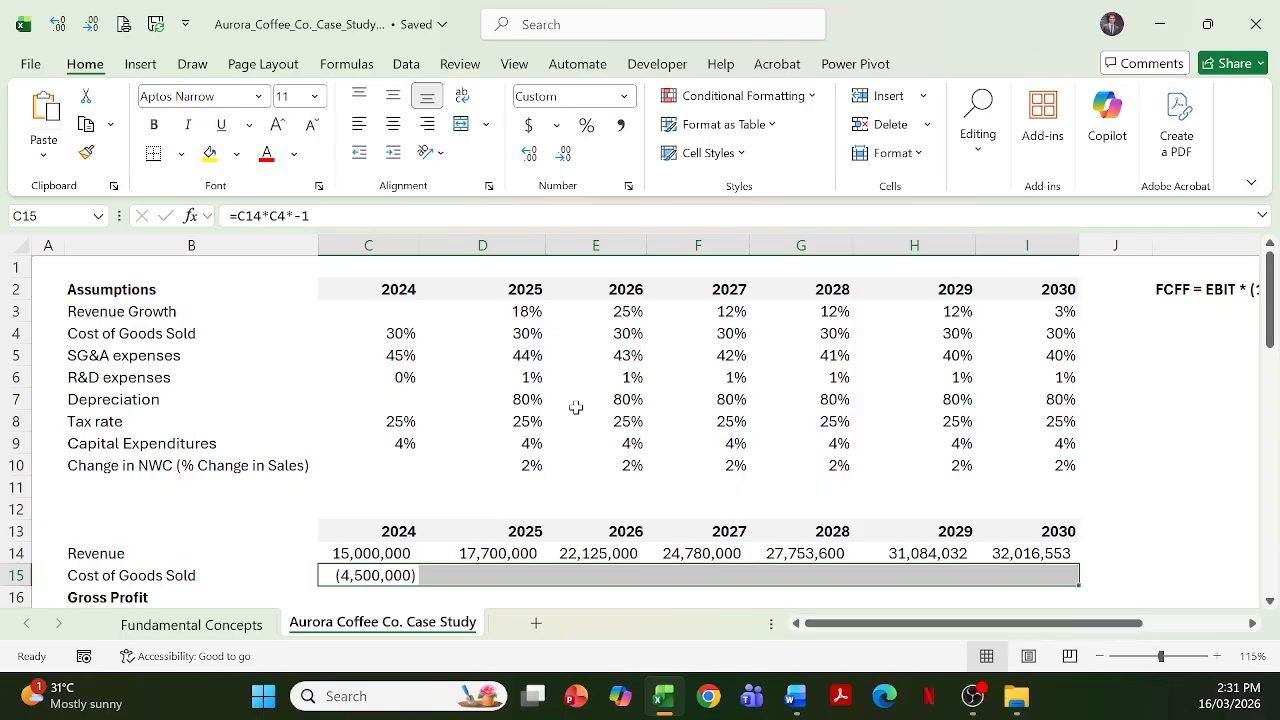
key(ctrl+r)
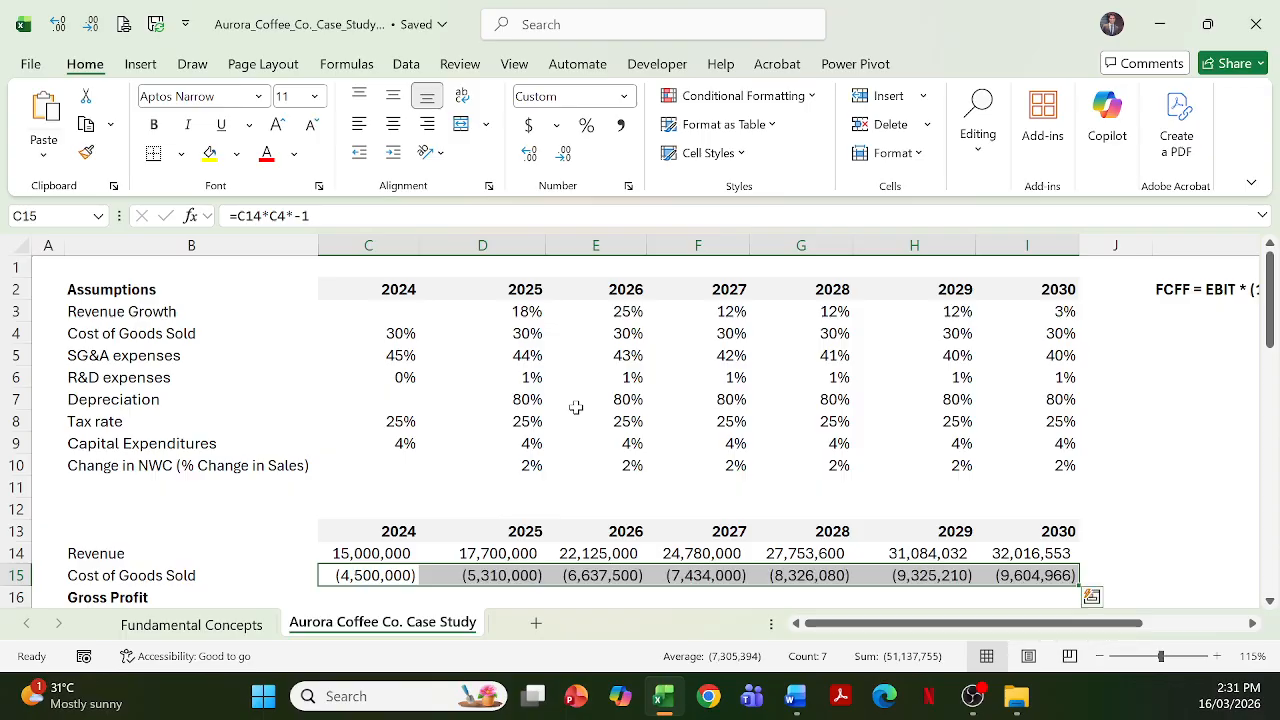
Calculate the 2024 gross profit in cell C16 with =SUM(C14:C15)
key(Down)
key(alt+equal)
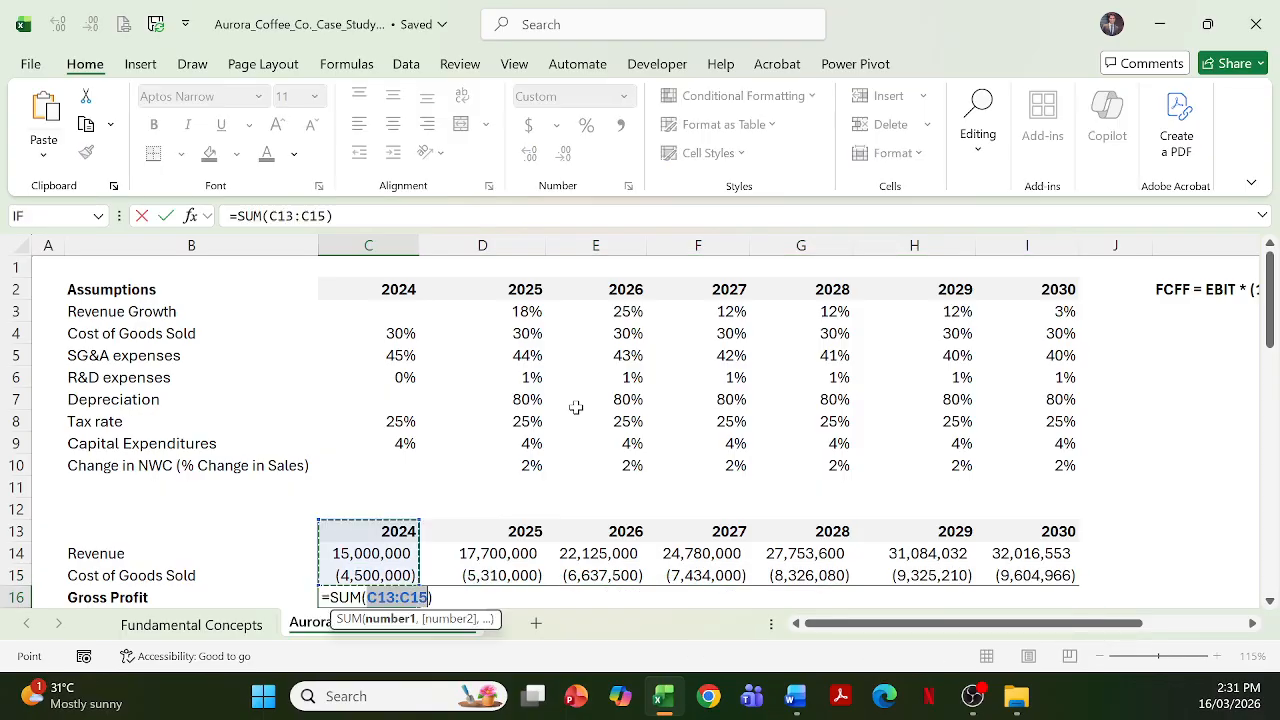
key(Up)
key(Down)
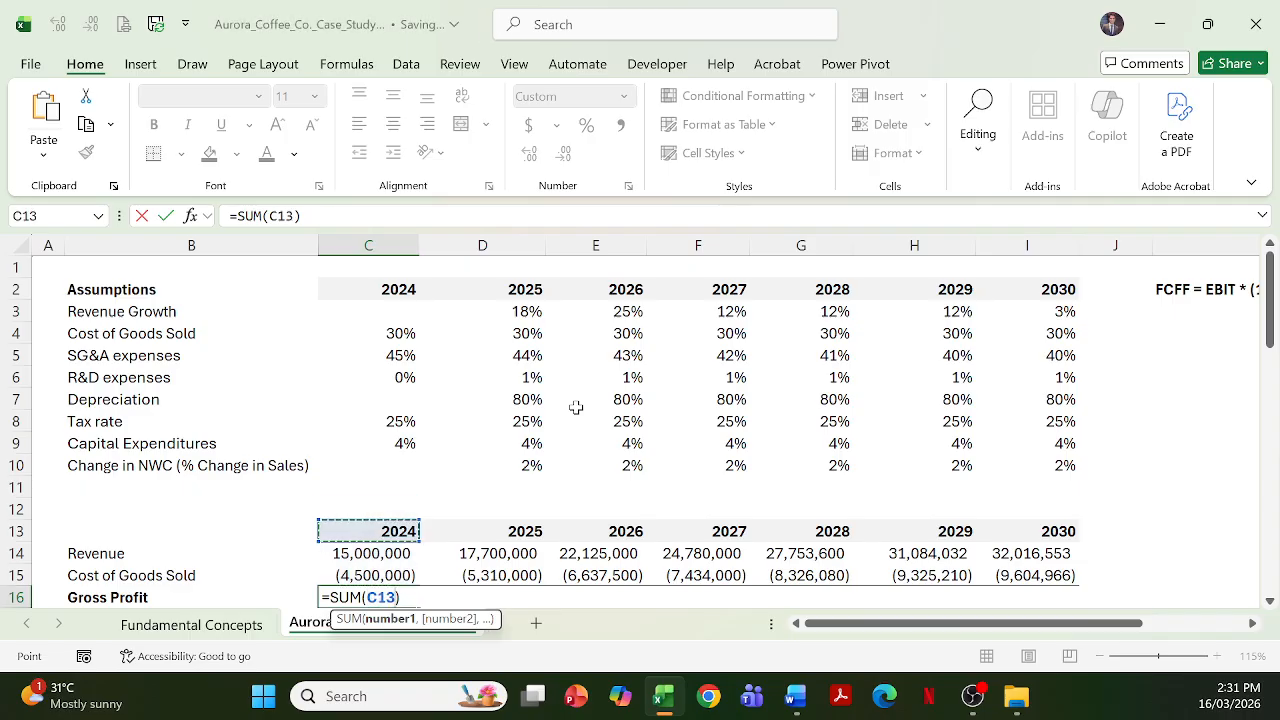
key(Down)
key(shift+Down)
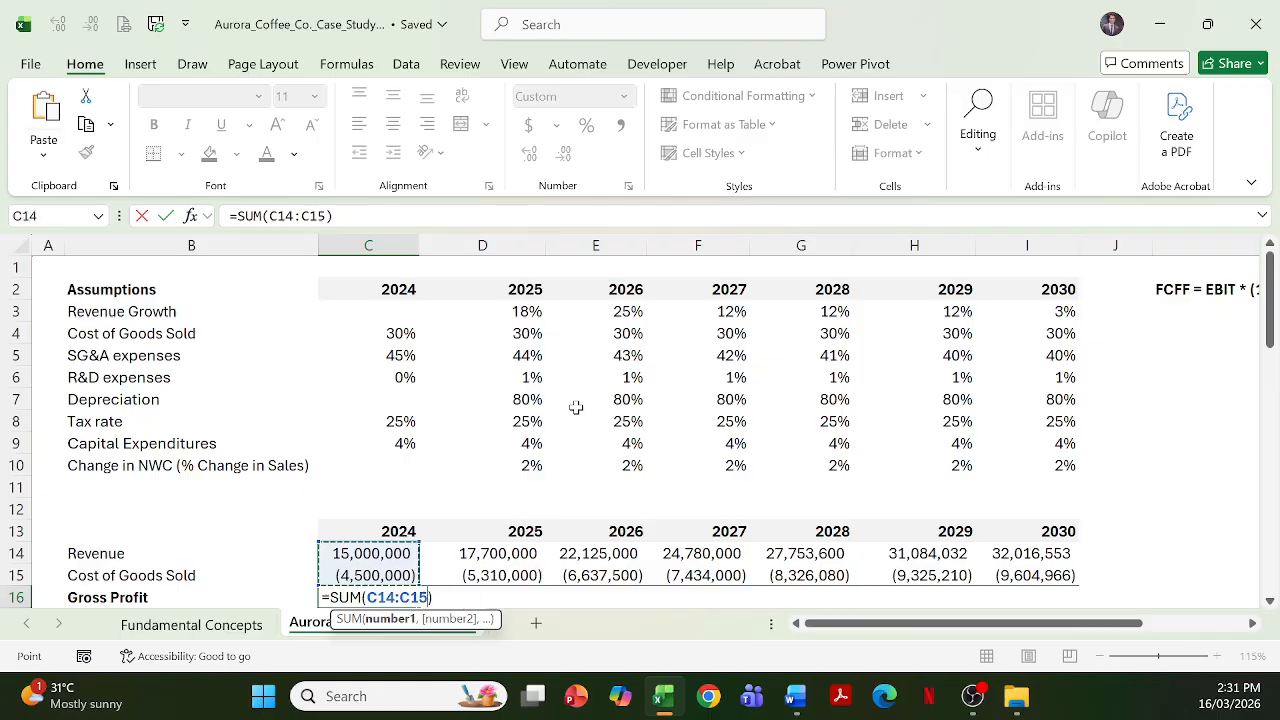
key(ctrl+Return)
Fill the 2024 gross profit formula across the row through 2030, covering C16:I16
key(shift+Right)
key(shift+Right)
key(shift+Right)
key(shift+Right)
key(shift+Right)
key(shift+Right)
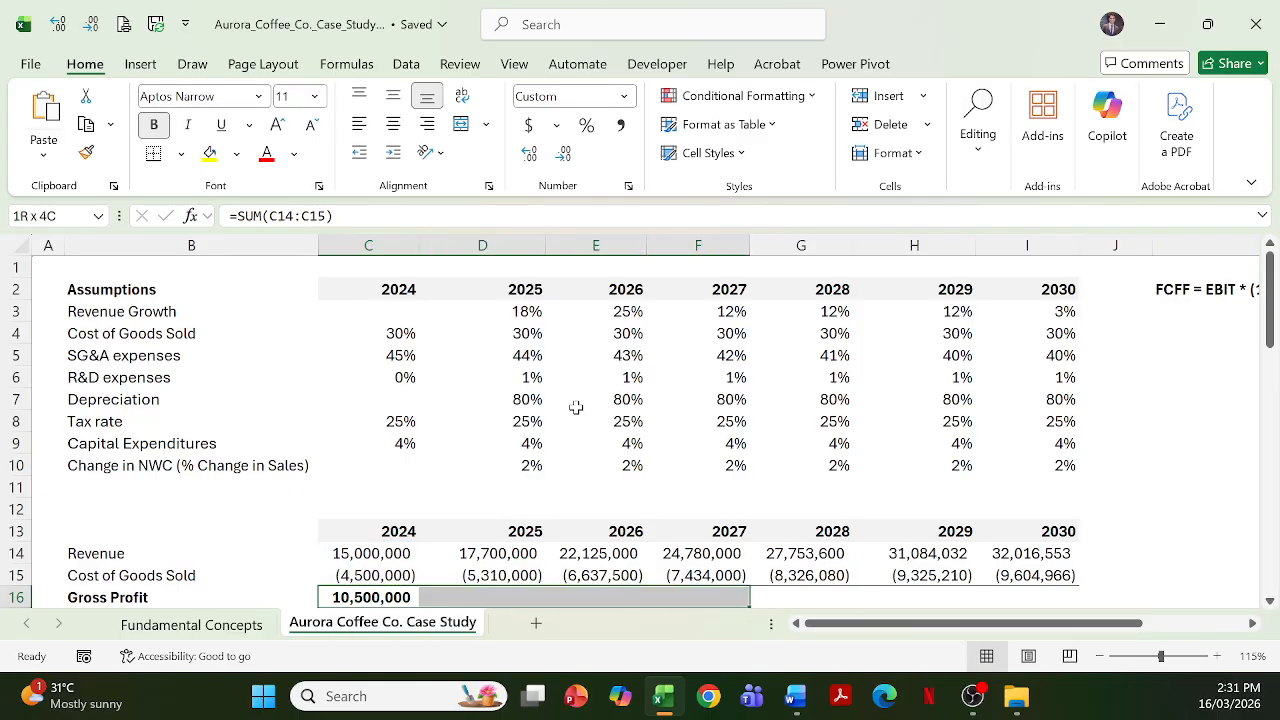
key(ctrl+r)
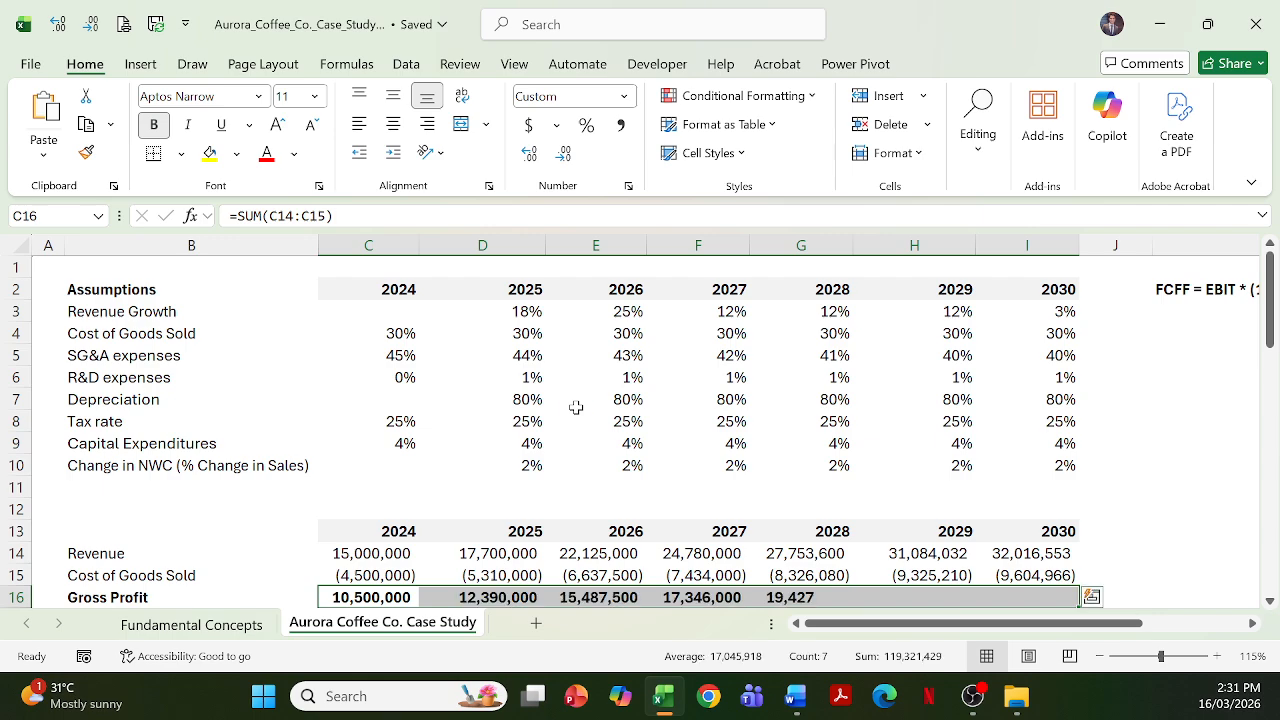
Switch to the Word case document to review the growth and operating assumptions, and compare them with the assumptions table in the Excel workbook
click(576, 407)
scroll(578, 410, down, 1)
scroll(576, 410, down, 1)
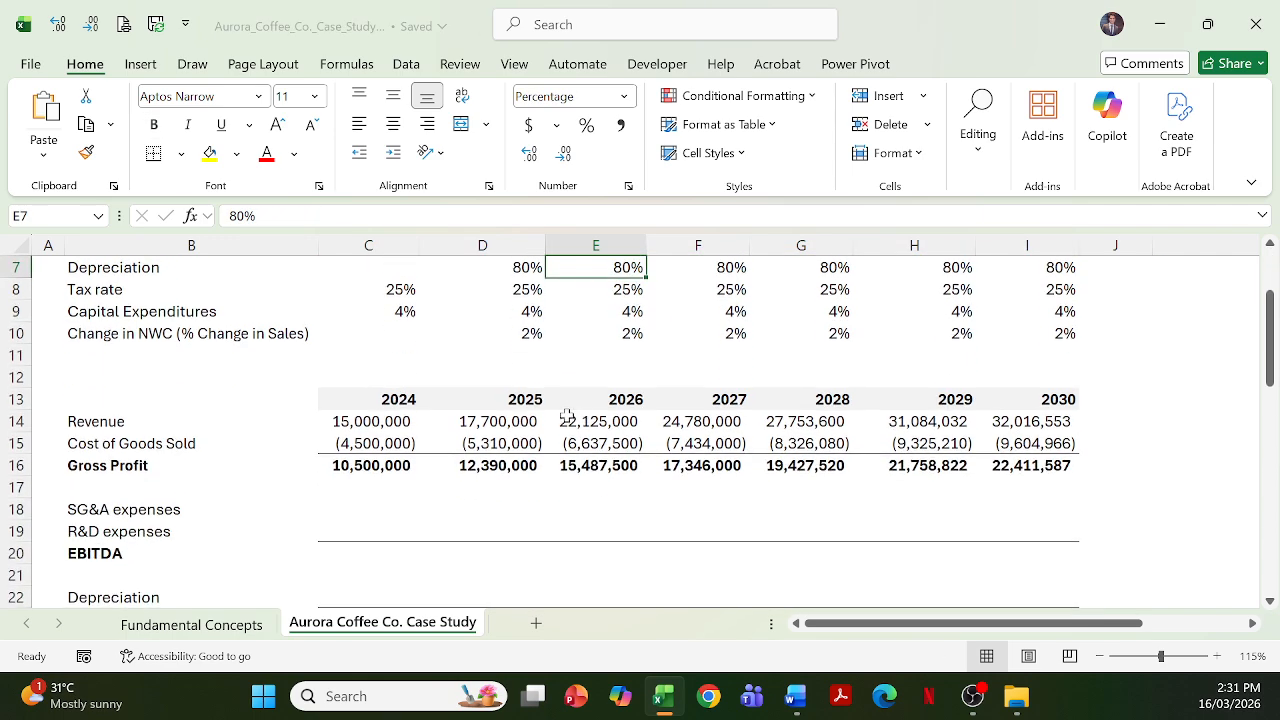
scroll(460, 408, up, 1)
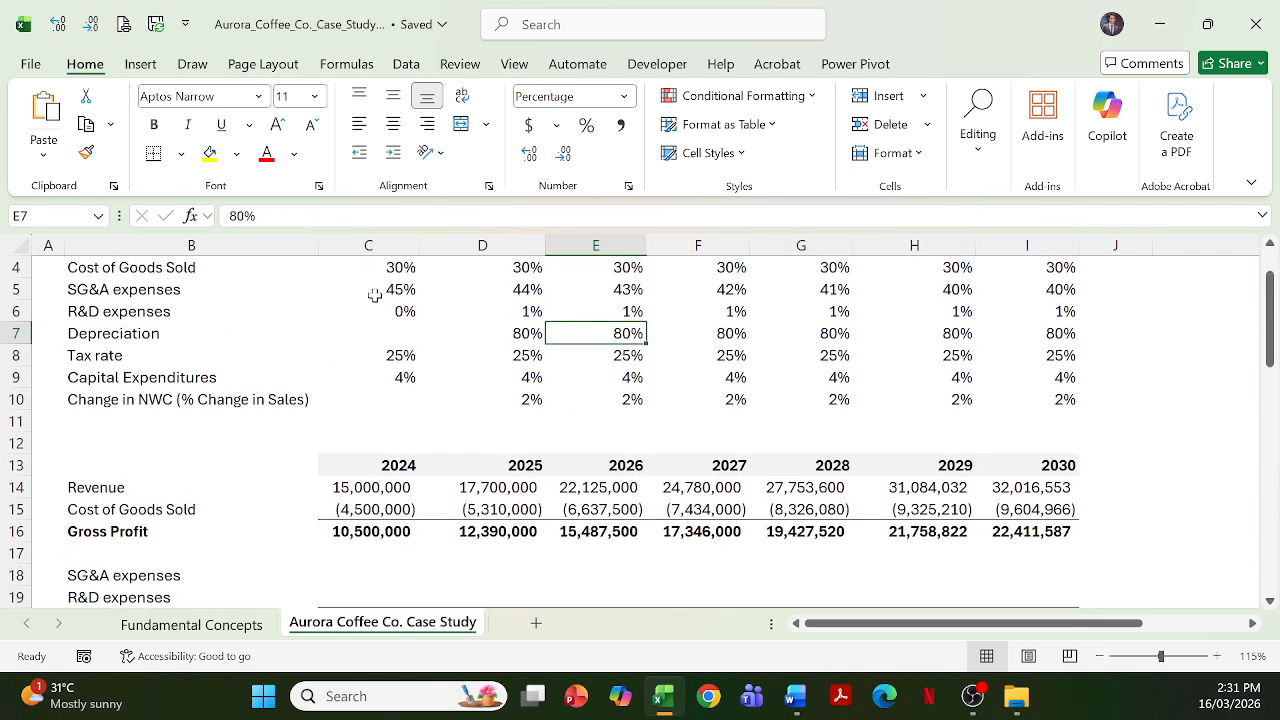
key(alt+Tab)
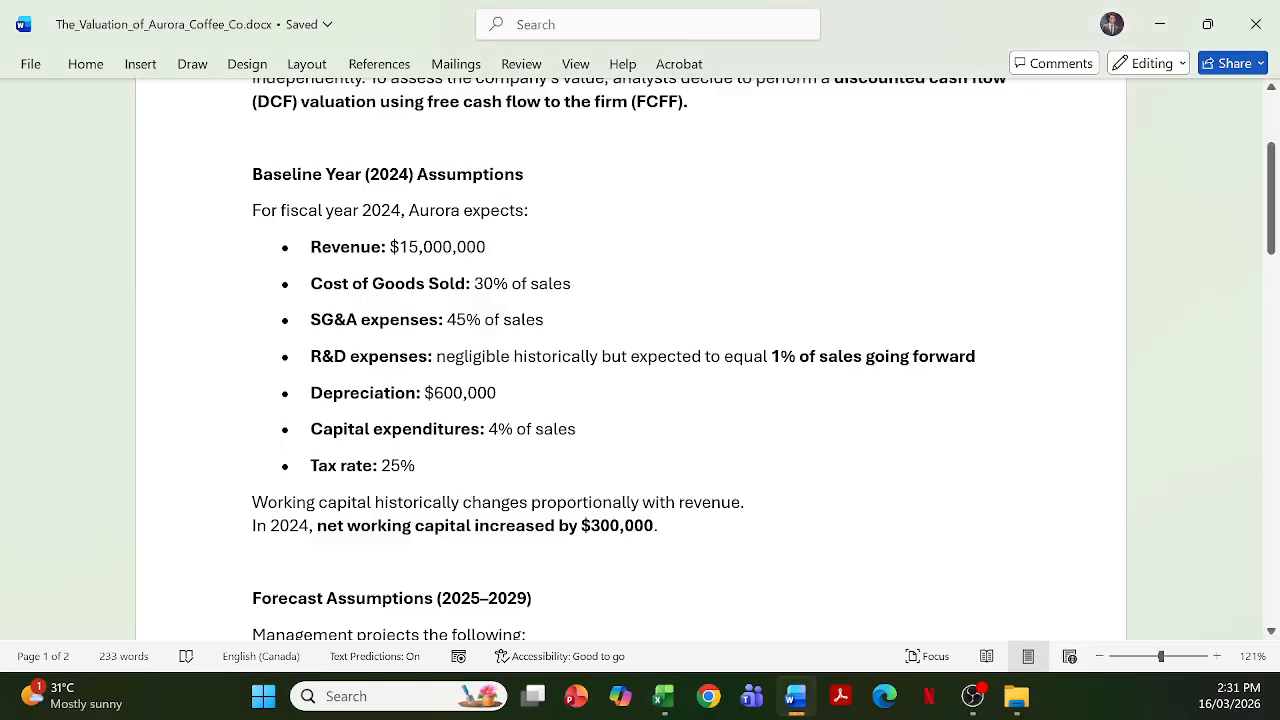
scroll(640, 360, down, 10)
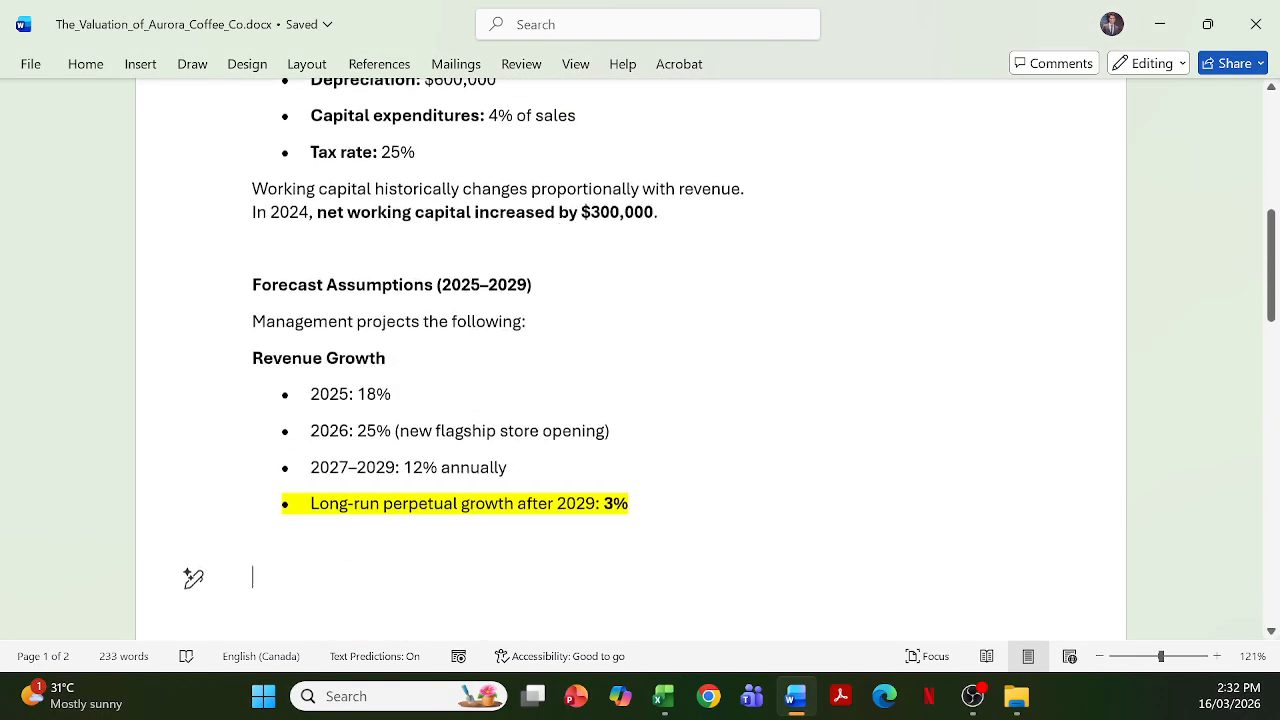
scroll(640, 360, down, 1)
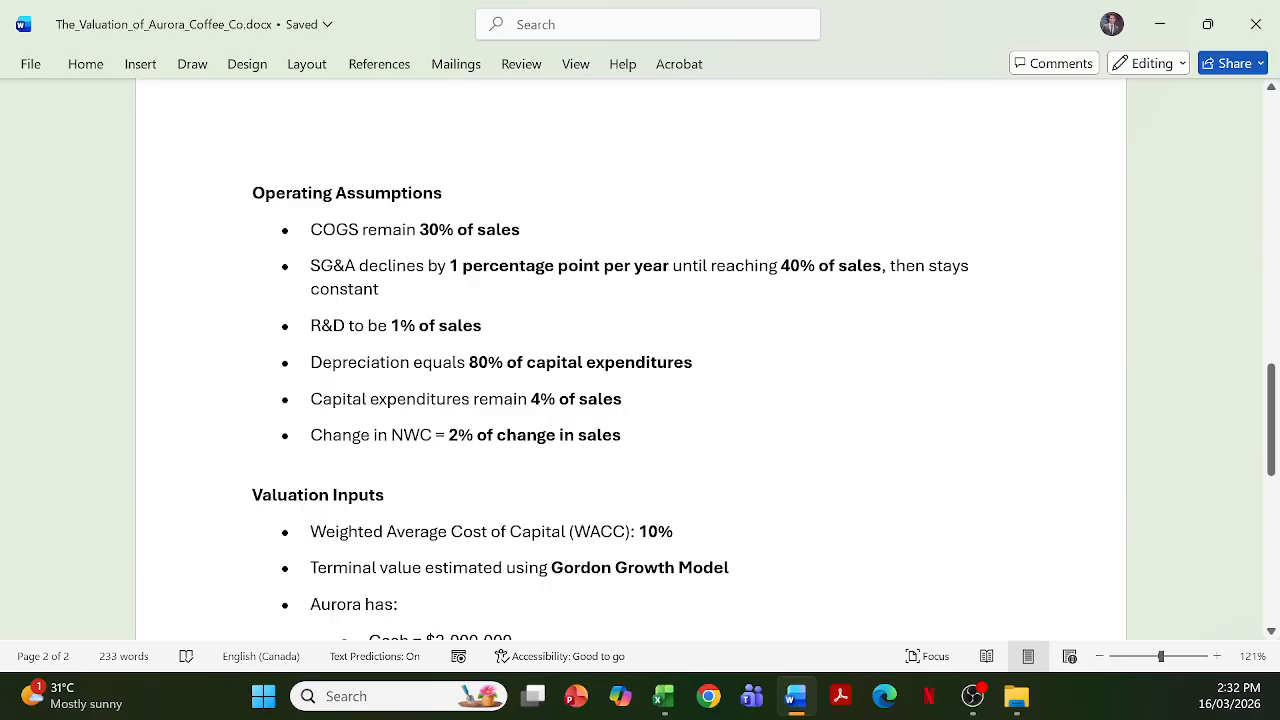
key(alt+Tab)
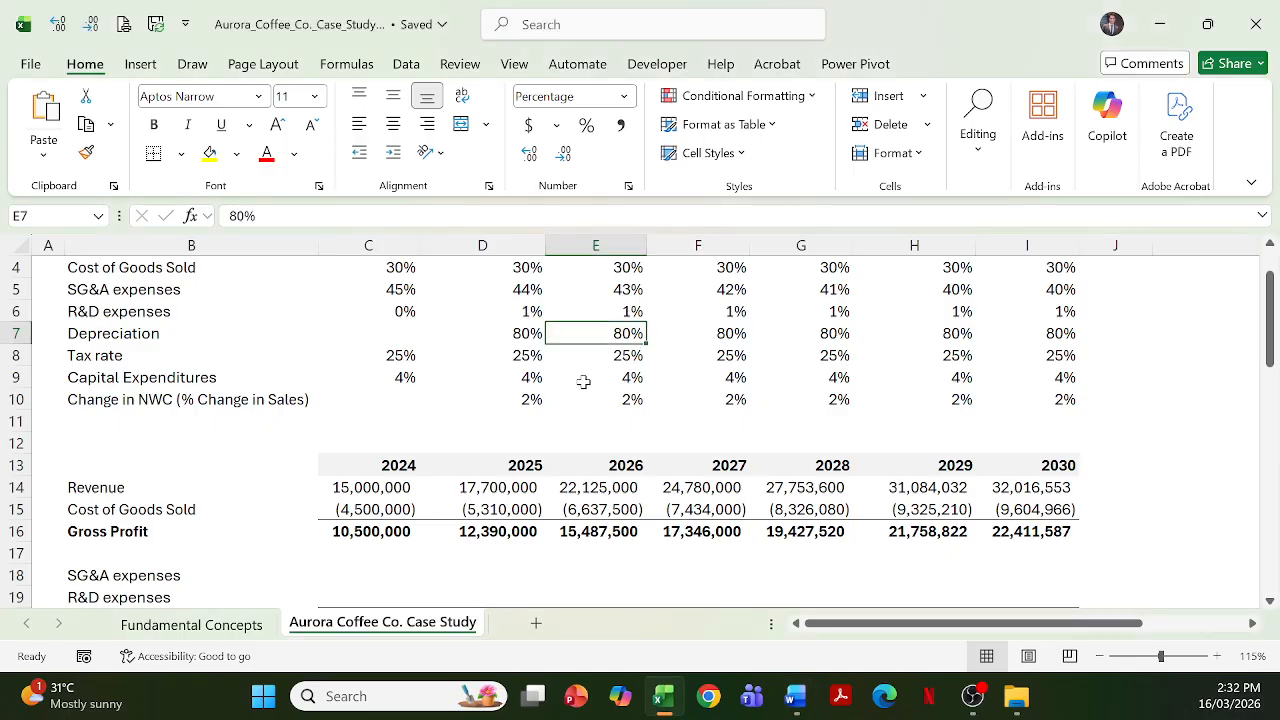
scroll(562, 290, up, 1)
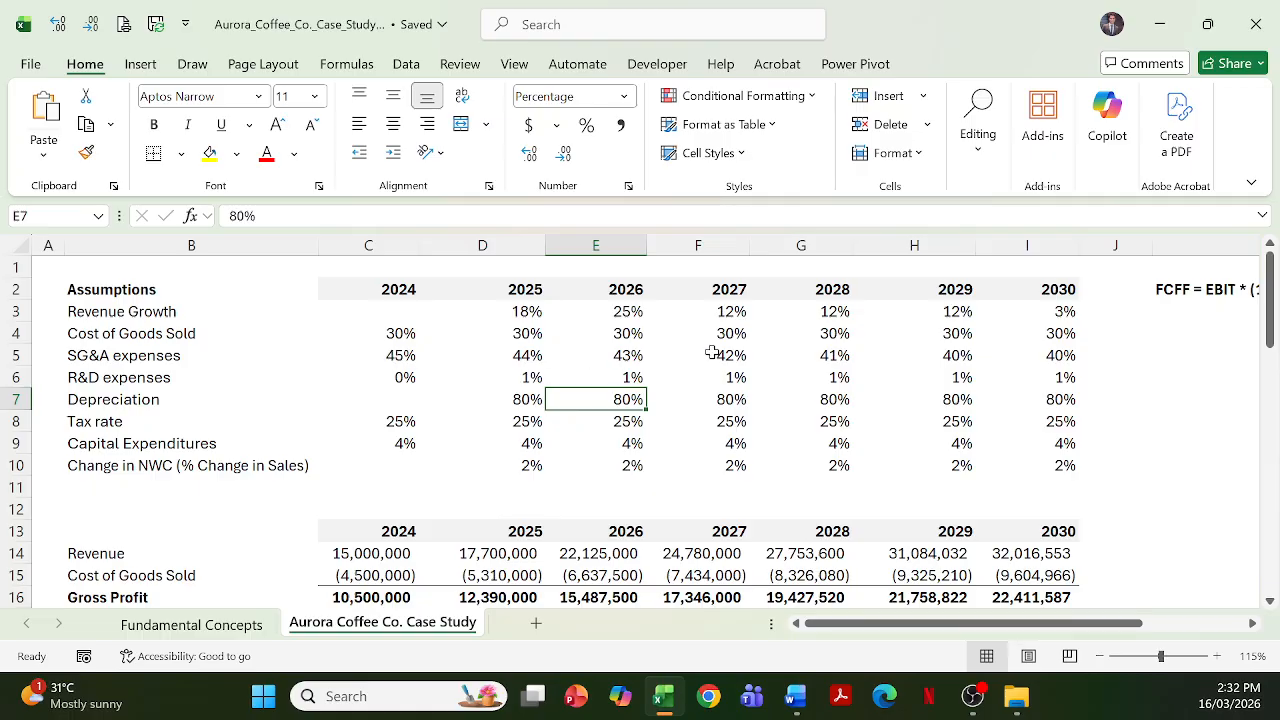
drag(948, 299, 1062, 360)
click(868, 403)
scroll(748, 403, down, 2)
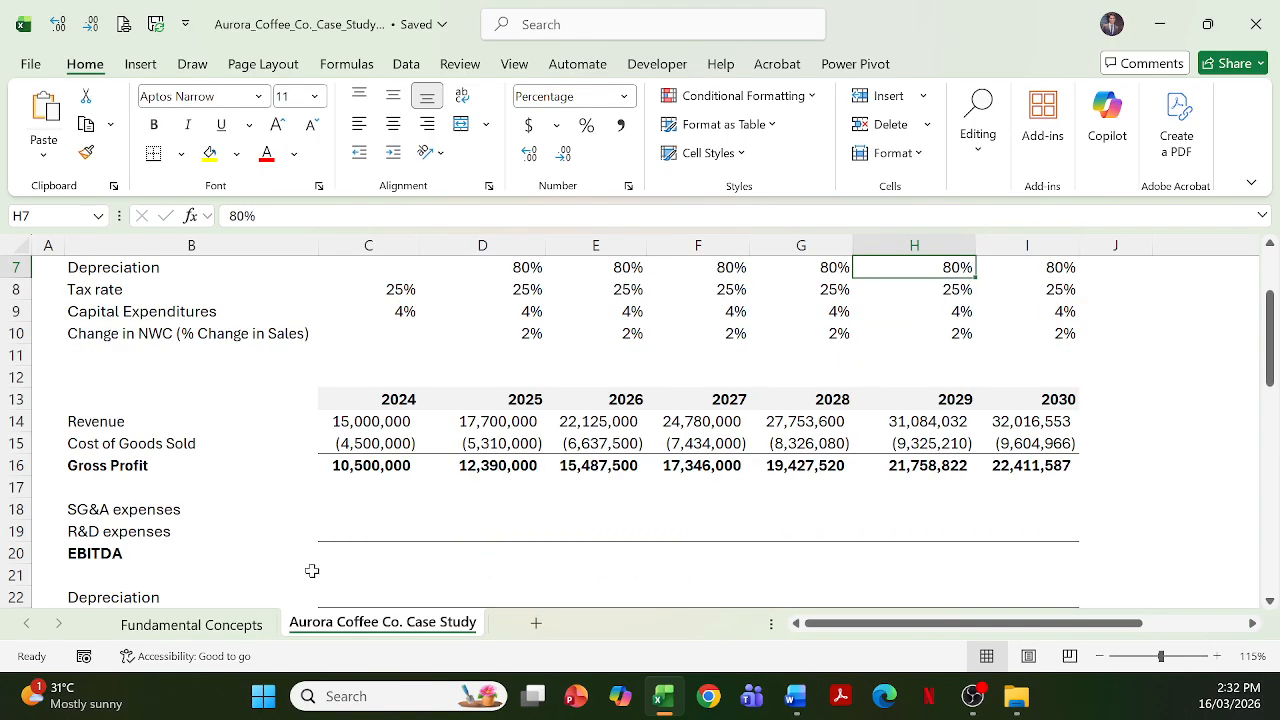
Calculate the 2024 SG&A expenses as a negative amount in cell C18 with =C14*C5*-1
click(337, 509)
text(=)
key(Up)
key(Up)
key(Up)
key(Up)
text(*)
key(Up)
key(Up)
key(Up)
key(Up)
key(Up)
key(Up)
key(Up)
key(Up)
key(Up)
key(Up)
key(Up)
key(Up)
key(Up)
key(Up)
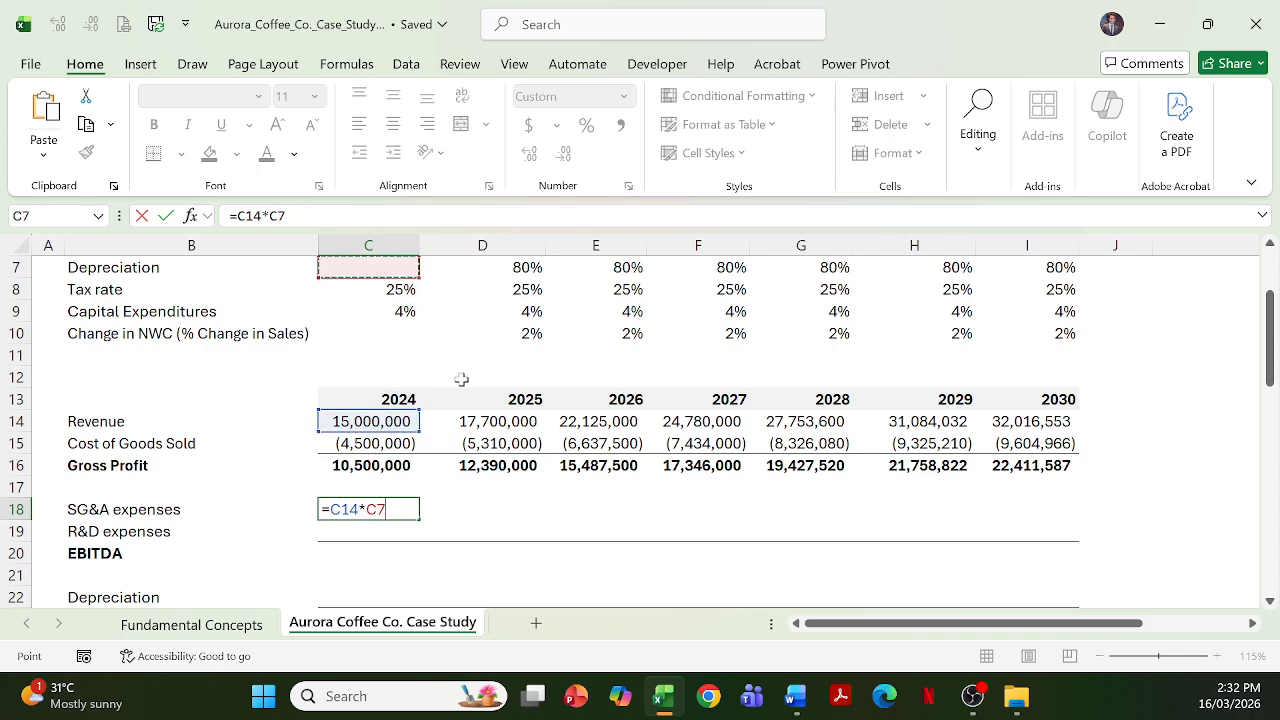
key(Down)
text(*)
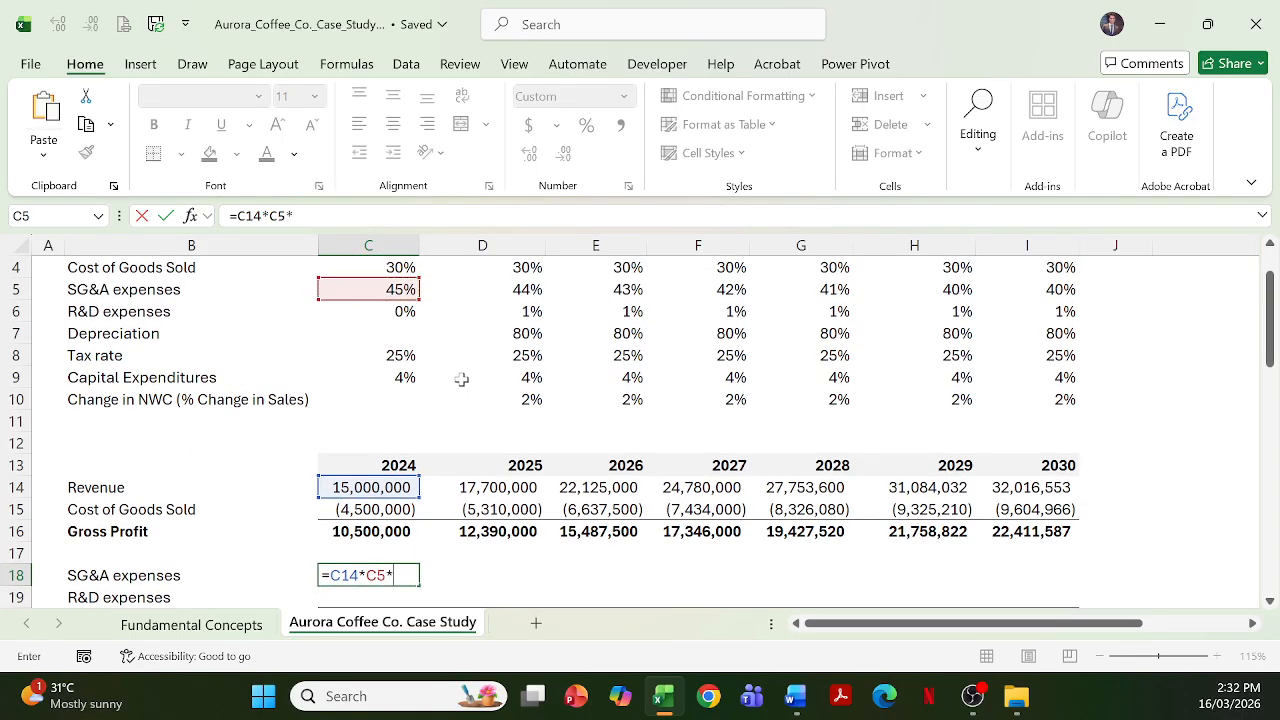
text(-1)
key(ctrl+Return)
Fill the 2024 SG&A expenses formula across the row through 2030, covering C18:I18
key(shift+Right)
key(shift+Right)
key(shift+Right)
key(shift+Right)
key(shift+Right)
key(shift+Right)
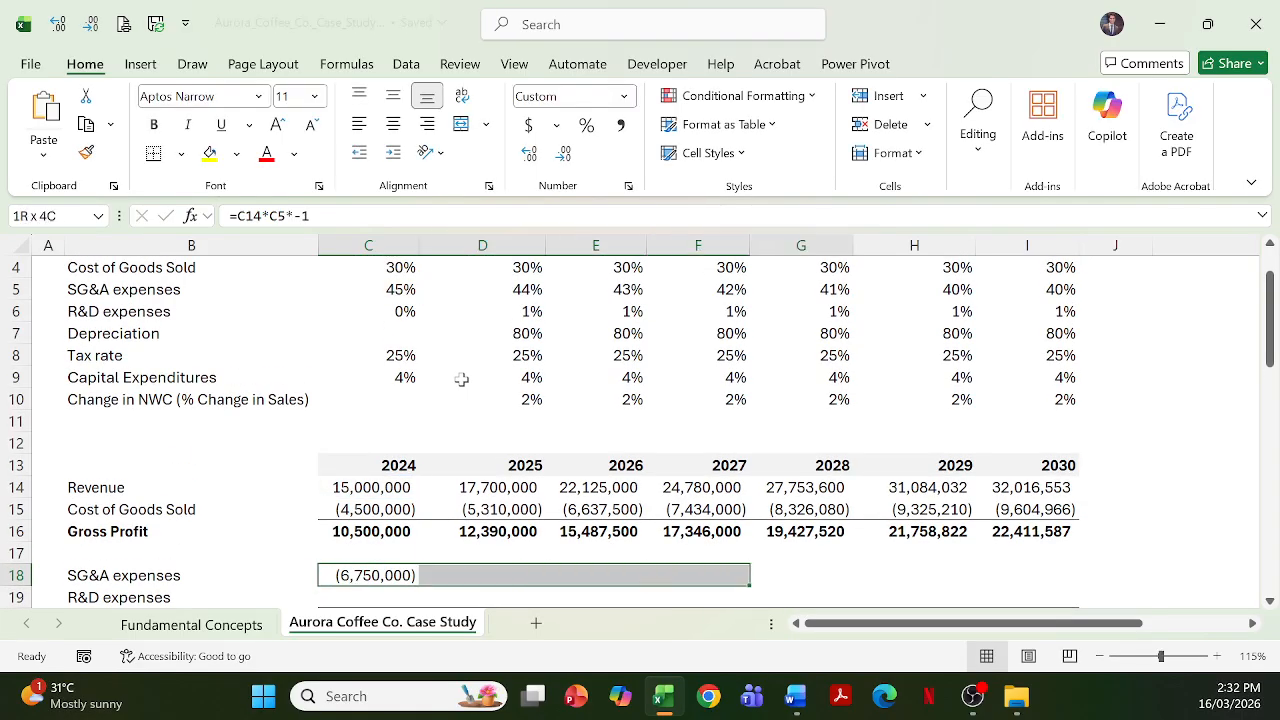
key(ctrl+r)
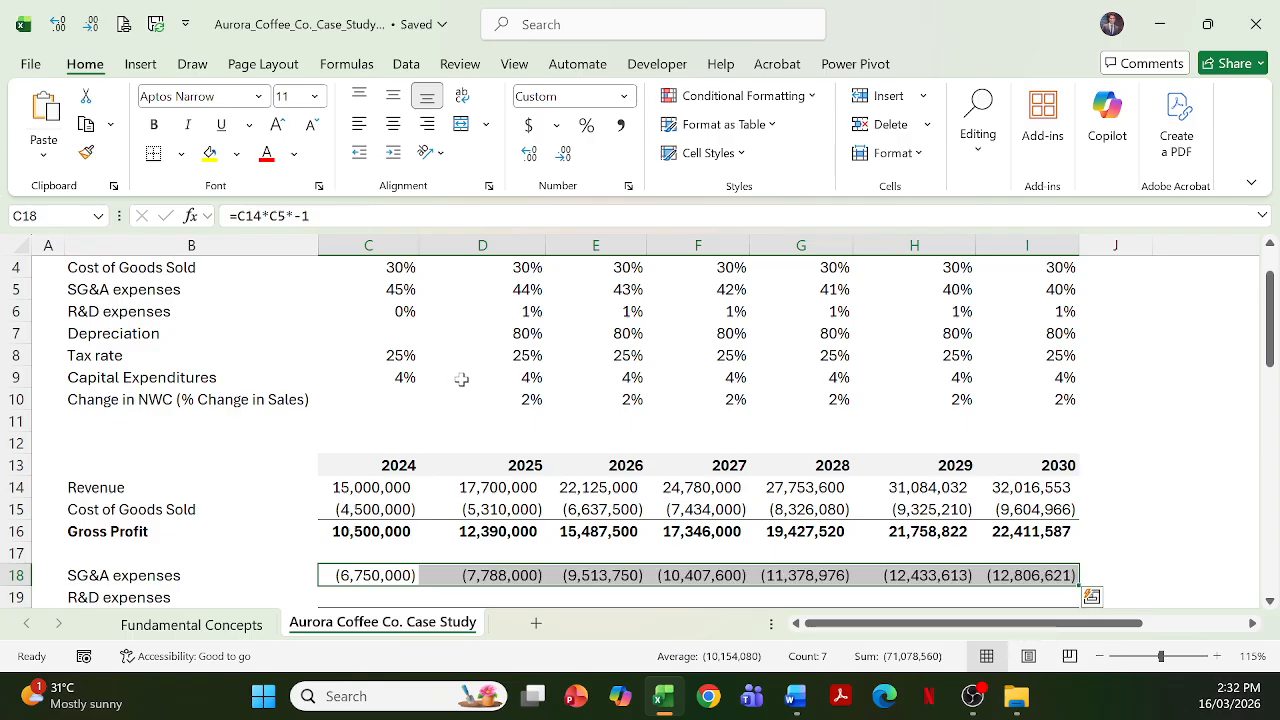
Calculate the 2024 R&D expenses in cell C19 from revenue and the R&D percentage with =C14*C6
key(Down)
text(=)
key(Up)
key(Up)
key(Up)
key(Up)
key(Up)
text(*)
key(Up)
key(Up)
key(Up)
key(Up)
key(Up)
key(Up)
key(Up)
key(Up)
key(Up)
key(Up)
key(Up)
key(Up)
key(Up)
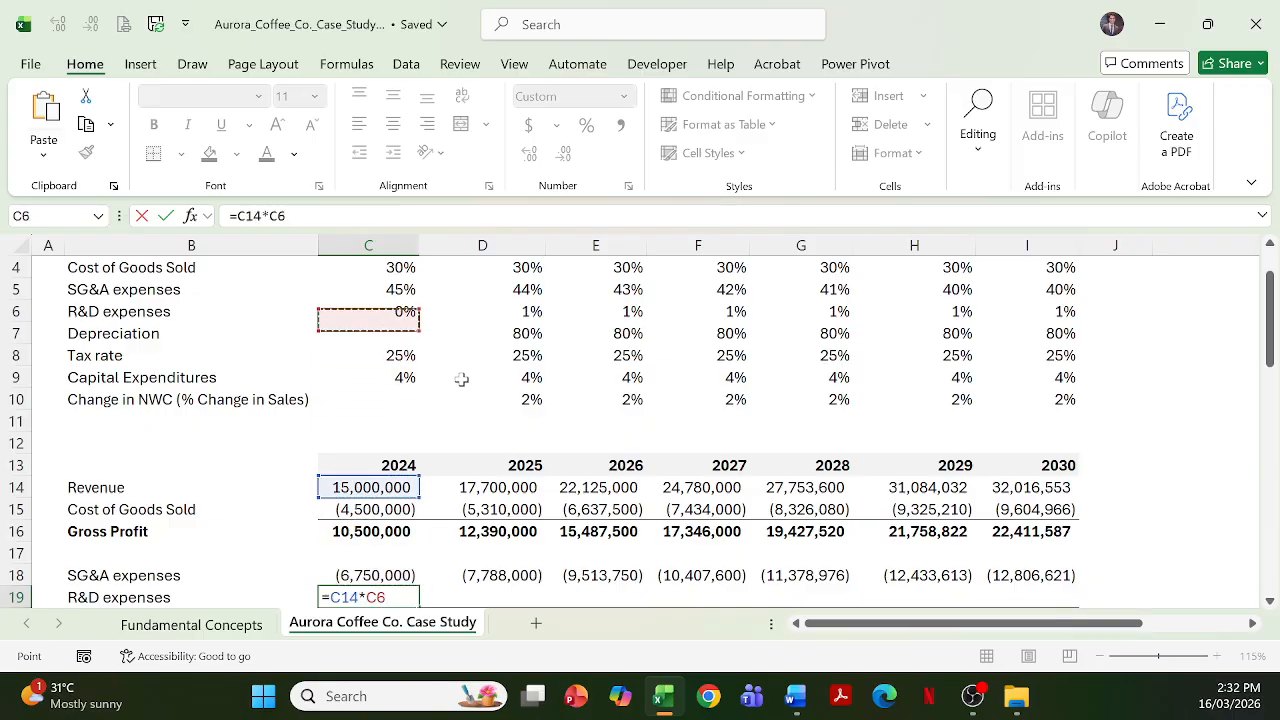
key(ctrl+Return)
Fill the 2024 R&D expenses formula across the row through 2030, covering C19:I19
key(shift+Right)
key(shift+Right)
key(shift+Right)
key(shift+Right)
key(shift+Right)
key(shift+Right)
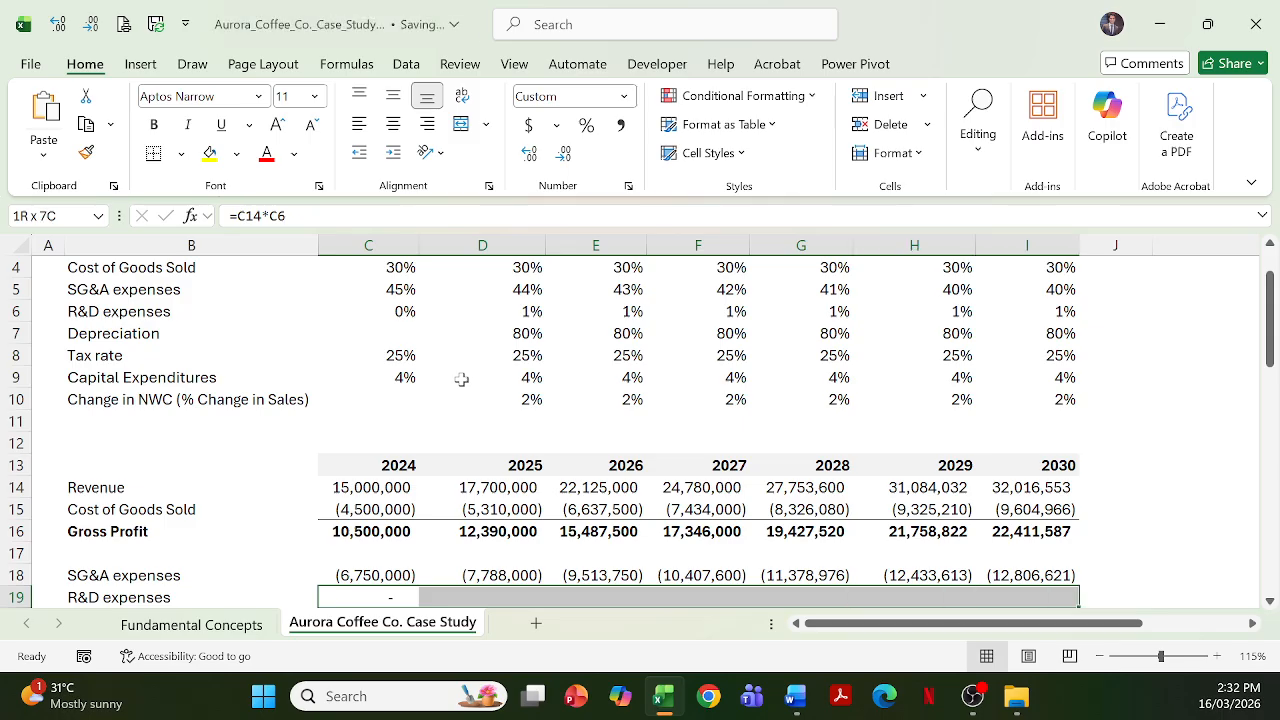
key(ctrl+r)
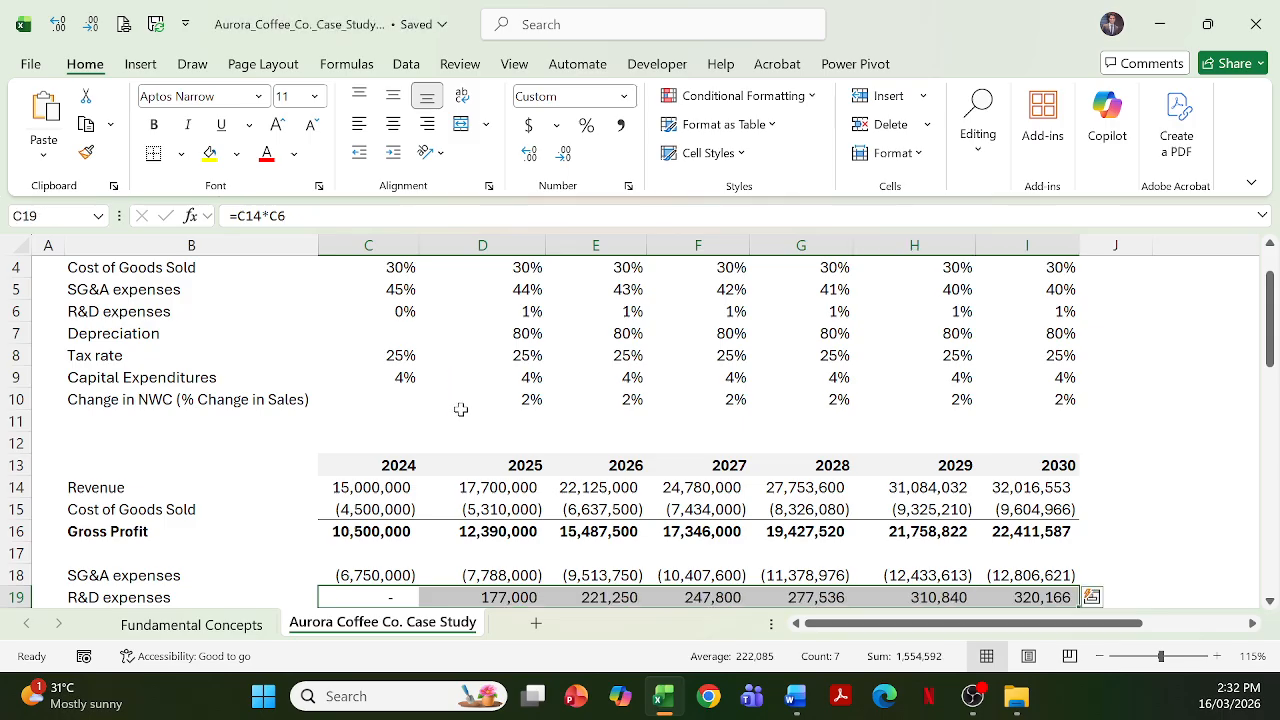
Change the R&D expenses formula in cell C19 to =C14*C6*-1 and fill it across C19:I19
click(461, 409)
scroll(461, 415, down, 1)
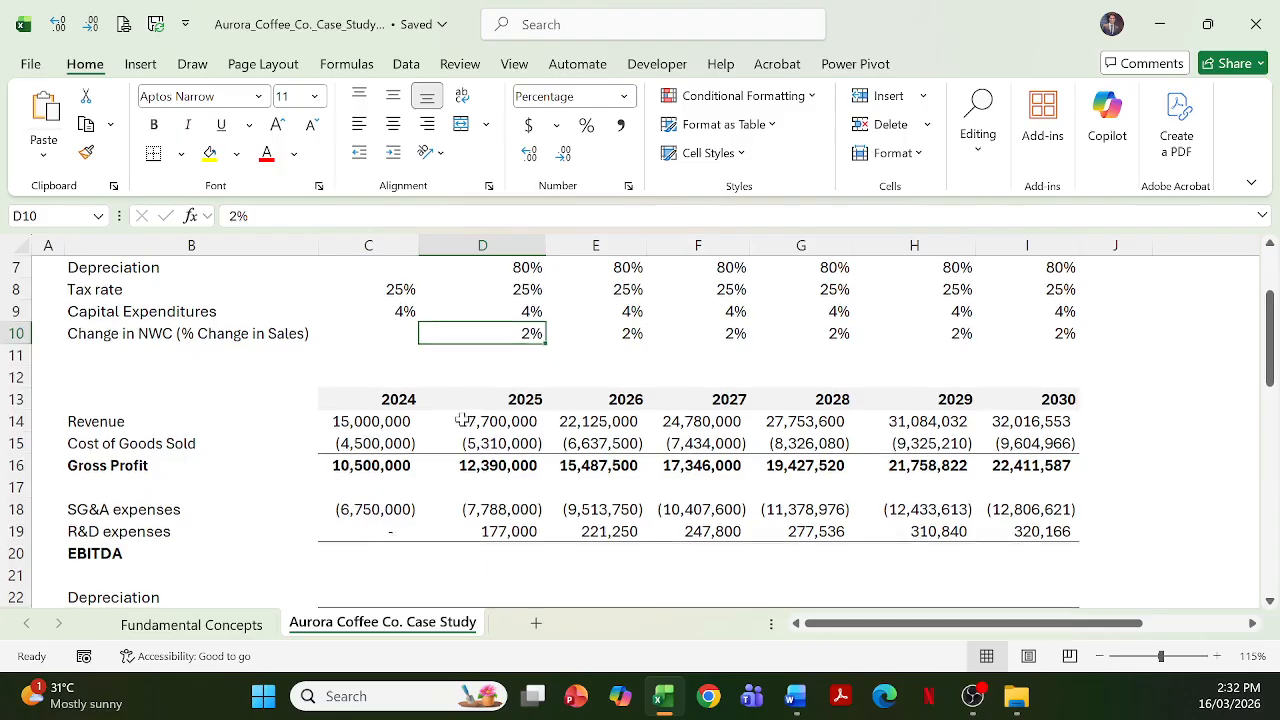
click(414, 528)
key(F2)
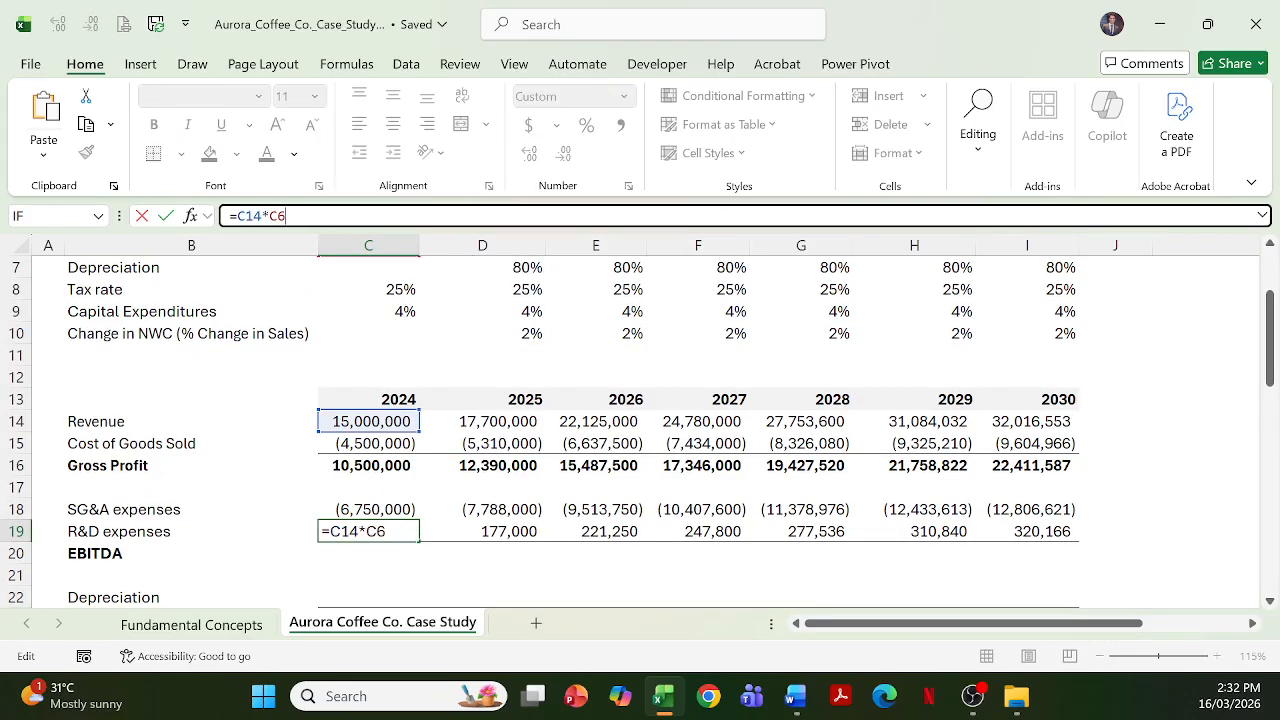
key(ctrl+Return)
drag(368, 531, 1040, 531)
key(ctrl+r)
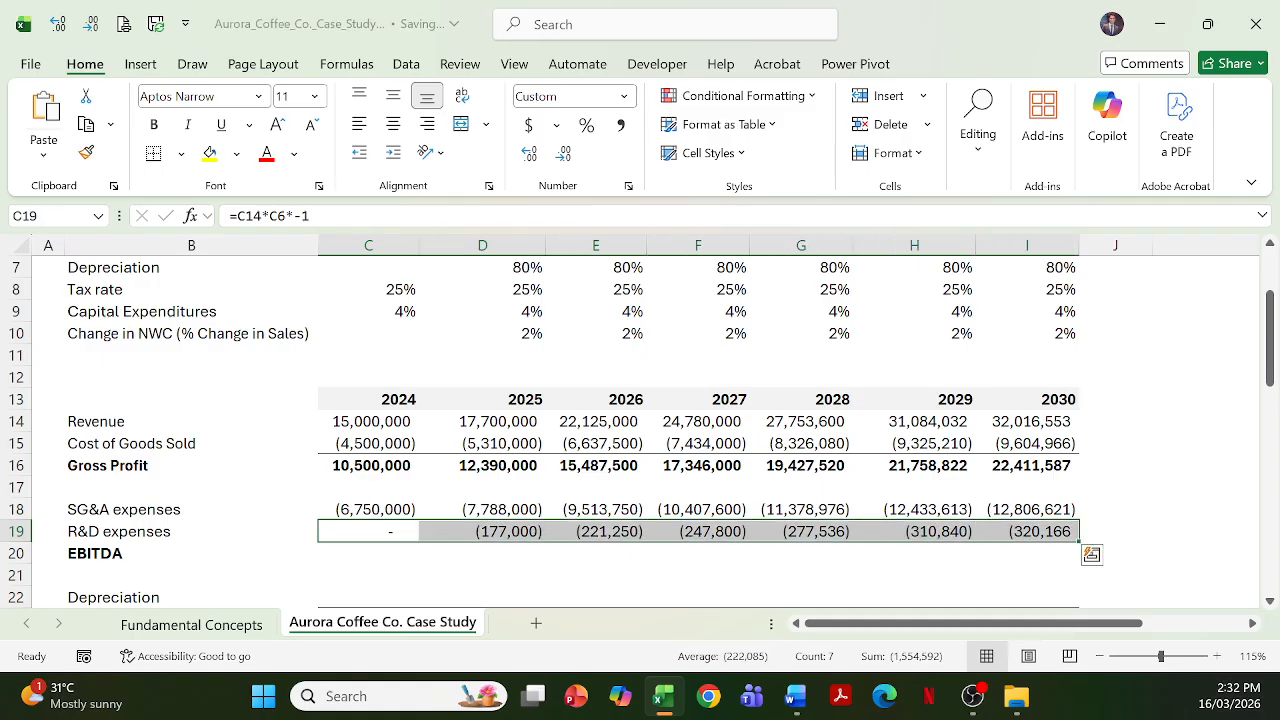
Calculate the 2024 EBITDA in cell C20 with =C16+SUM(C18:C19)
key(Down)
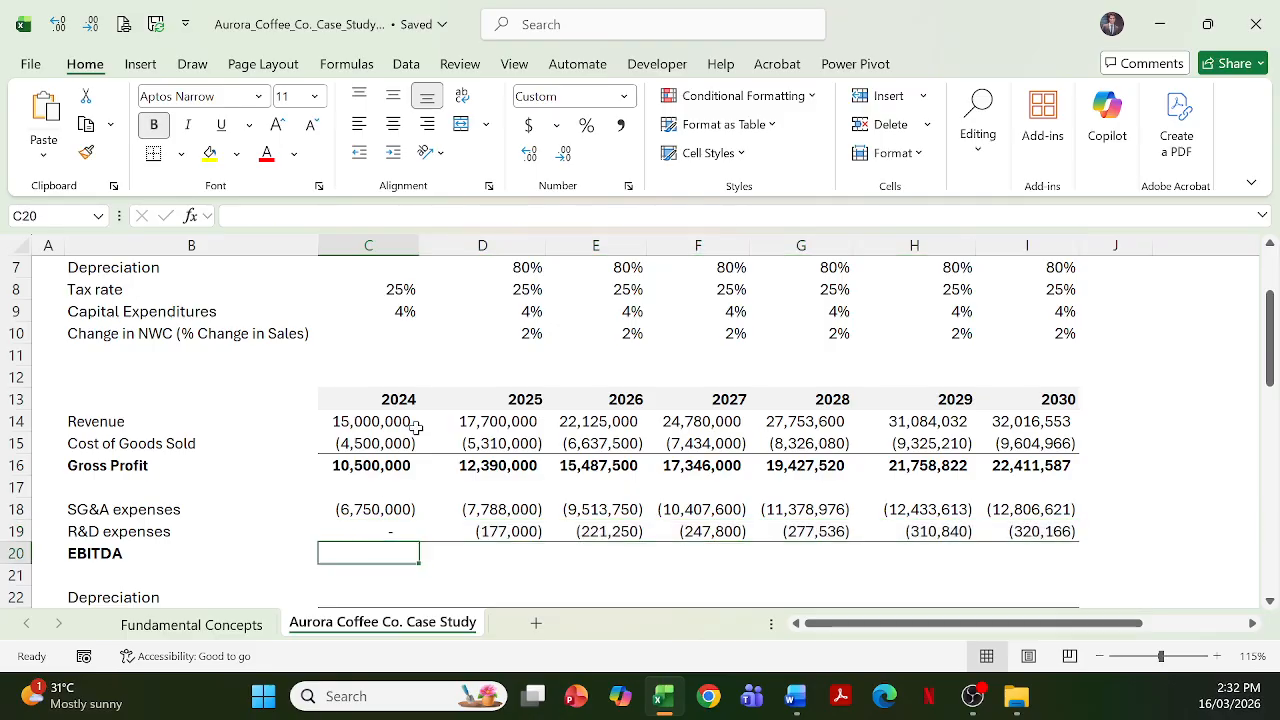
text(=)
key(Up)
key(Up)
key(Up)
key(Up)
text(+sum)
key(Tab)
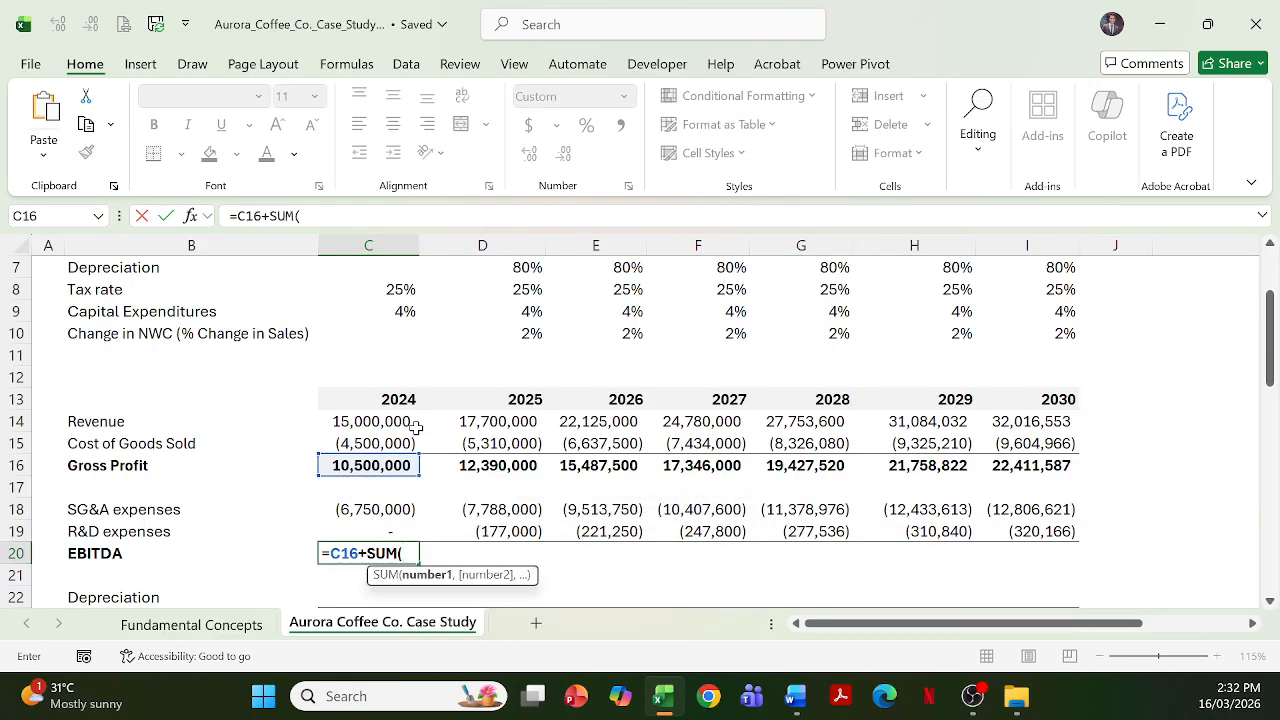
key(Up)
key(Up)
key(shift+Down)
key(ctrl+Return)
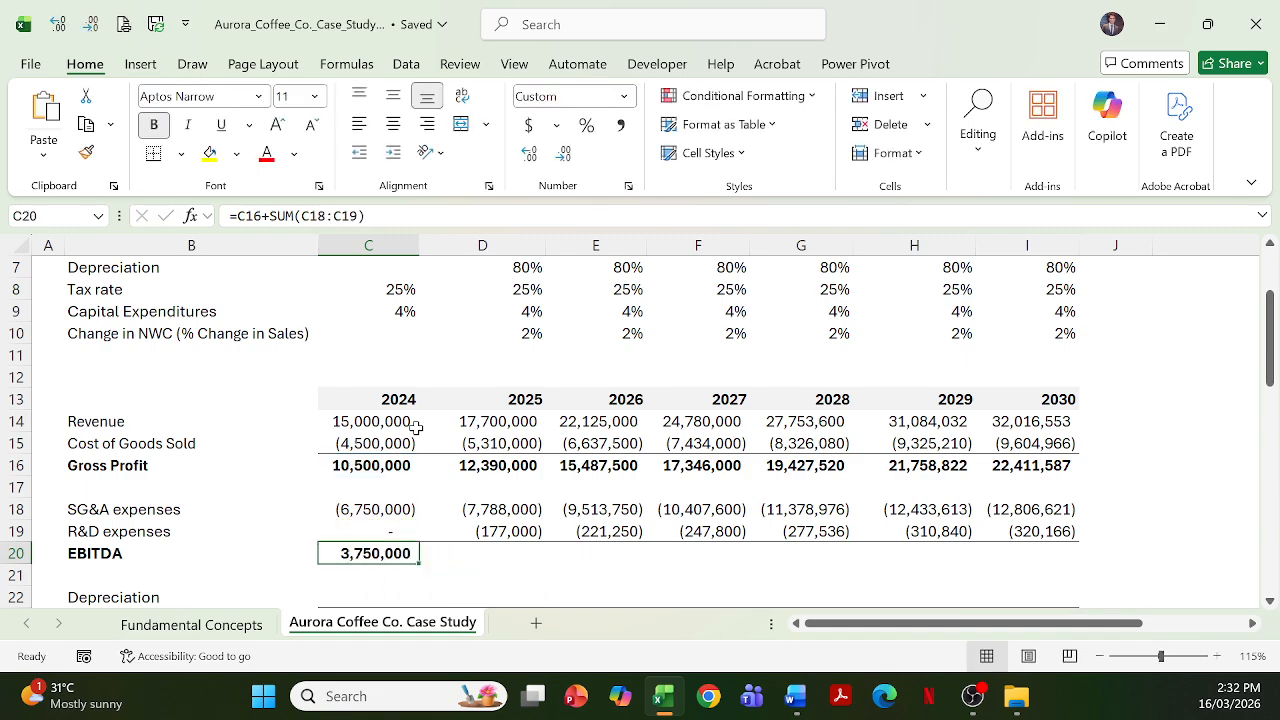
Fill the 2024 EBITDA formula across the row through 2030, covering C20:I20
key(shift+Right)
key(shift+Right)
key(shift+Right)
key(shift+Right)
key(shift+Right)
key(shift+Right)
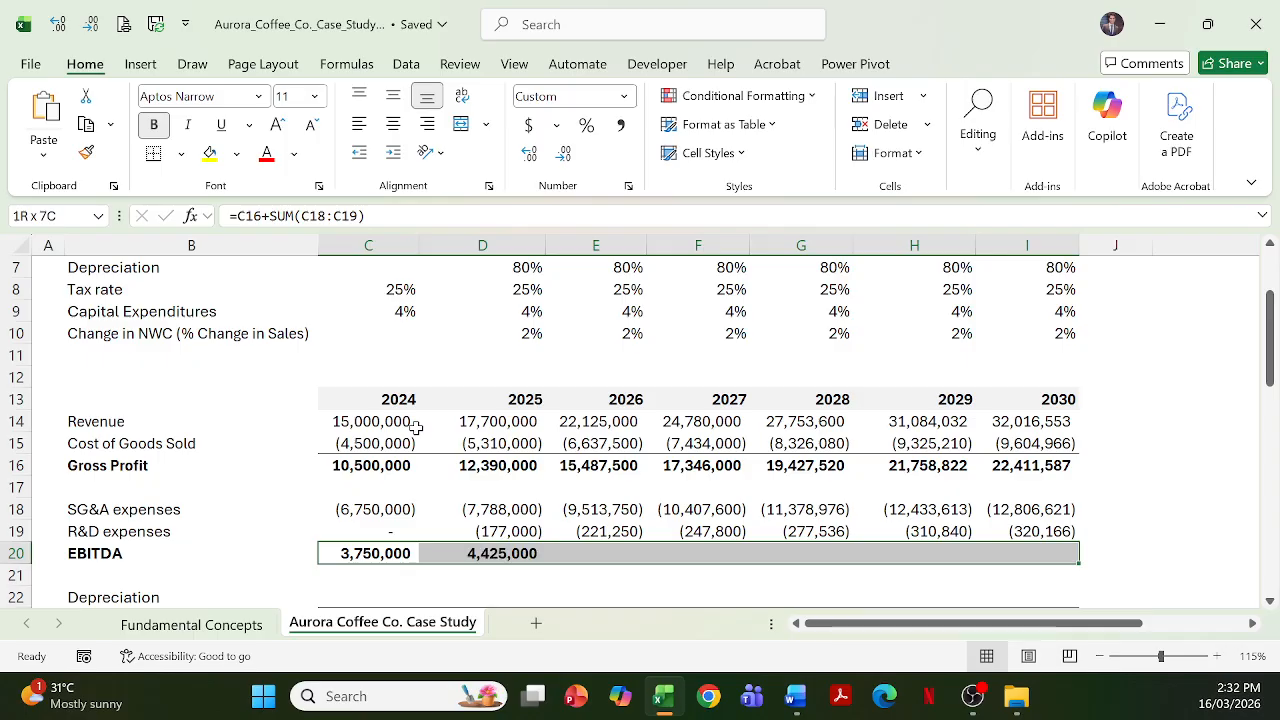
key(ctrl+r)
key(ctrl+q)
key(Right)
key(Escape)
Check how depreciation is defined in the Word case document and review the assumptions table back in the Excel workbook
key(Down)
key(Down)
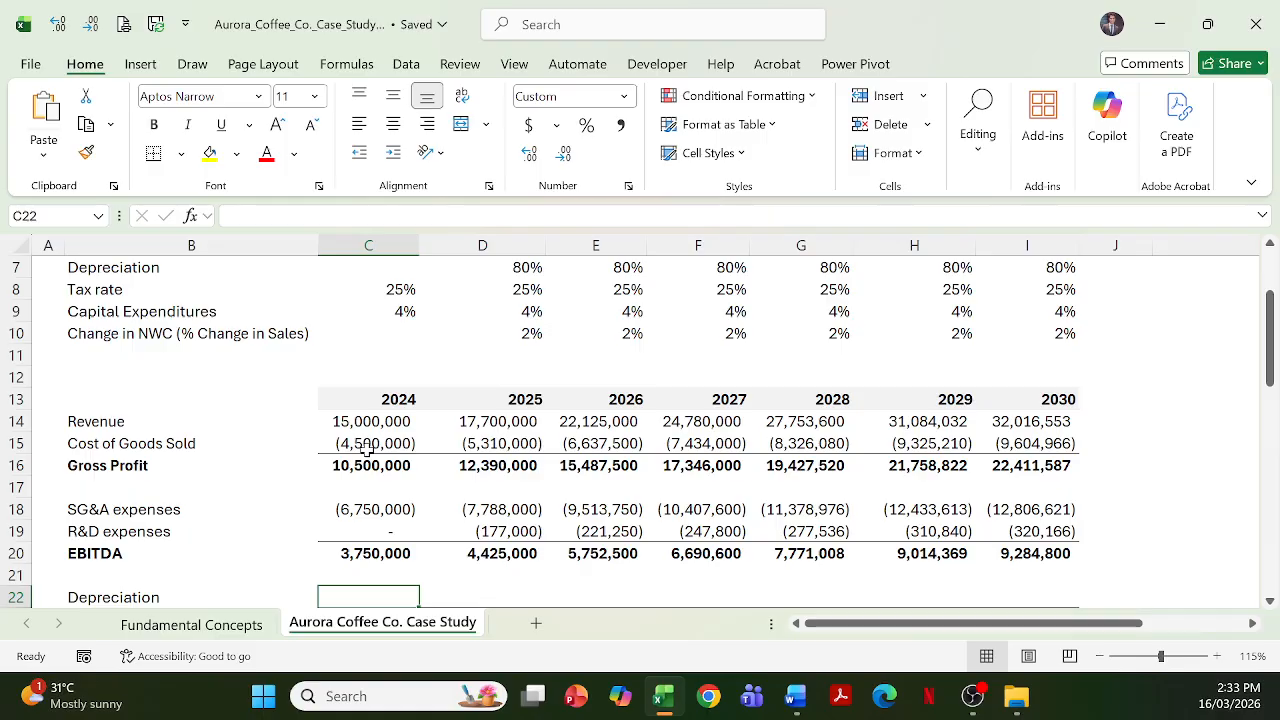
key(alt+Tab)
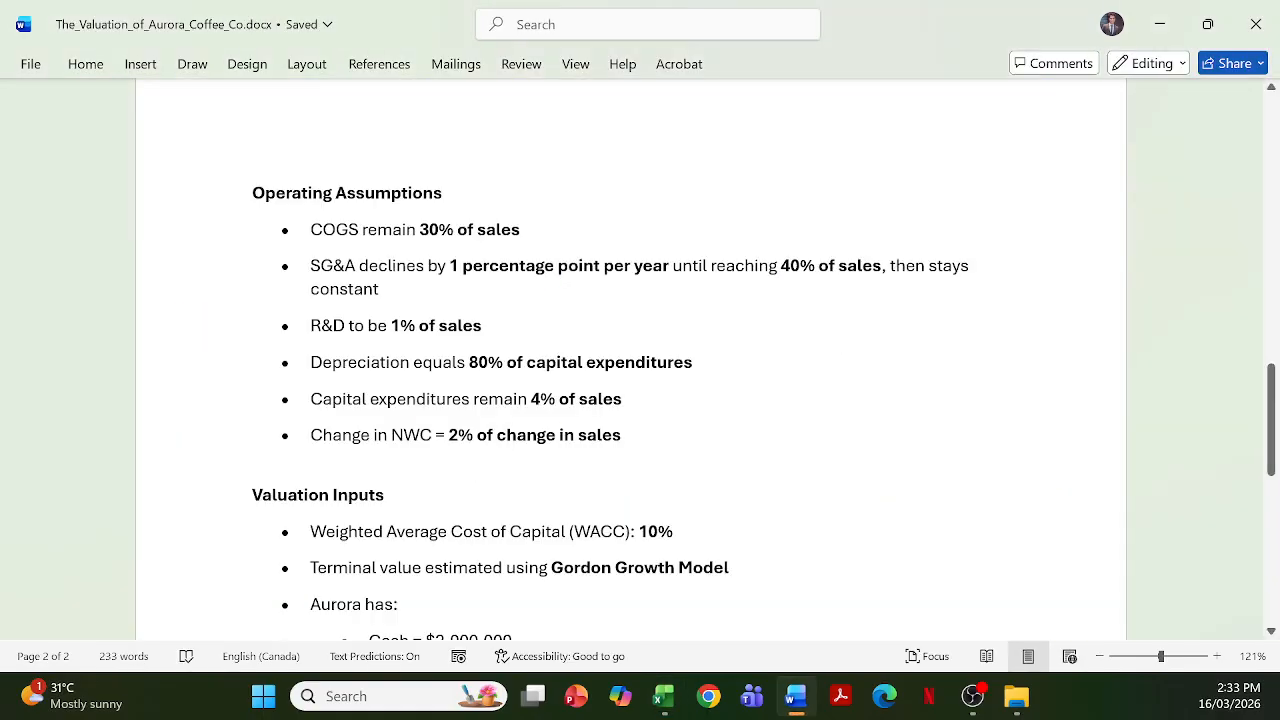
key(alt+Tab)
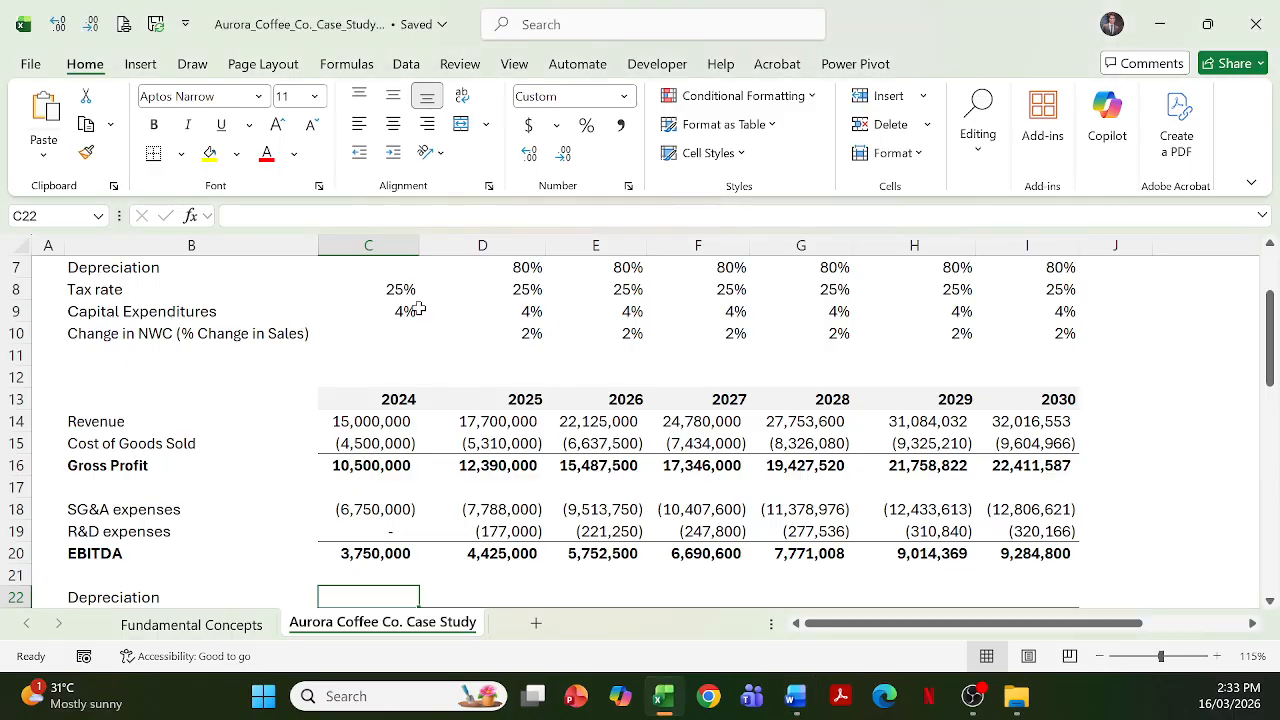
scroll(401, 390, up, 2)
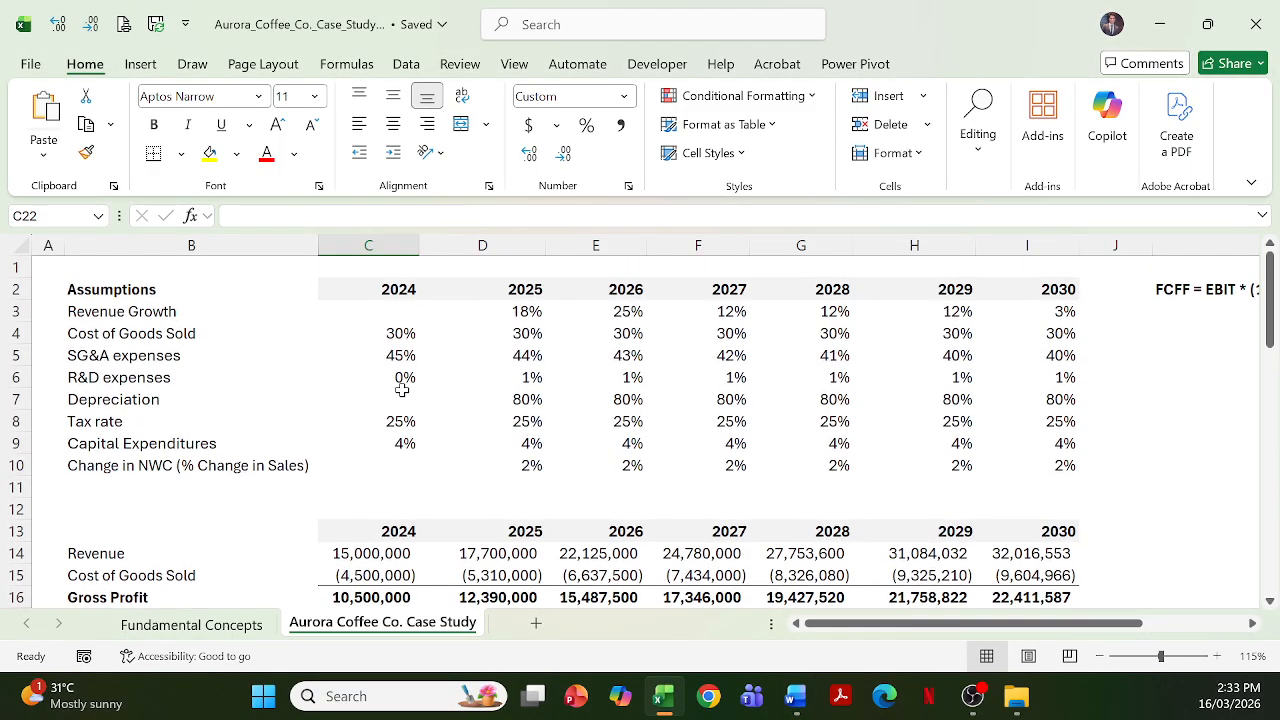
Calculate the 2024 capital expenditures in cell C29 with =C14*C9
scroll(401, 390, down, 8)
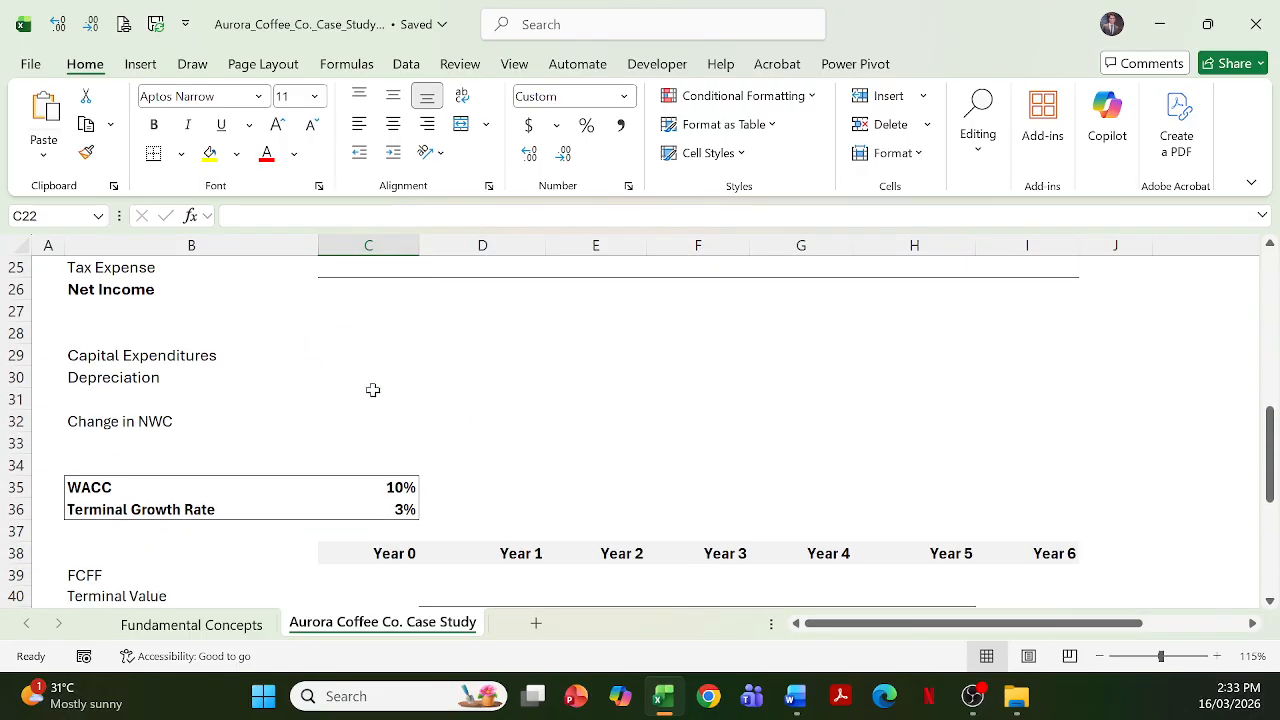
click(374, 360)
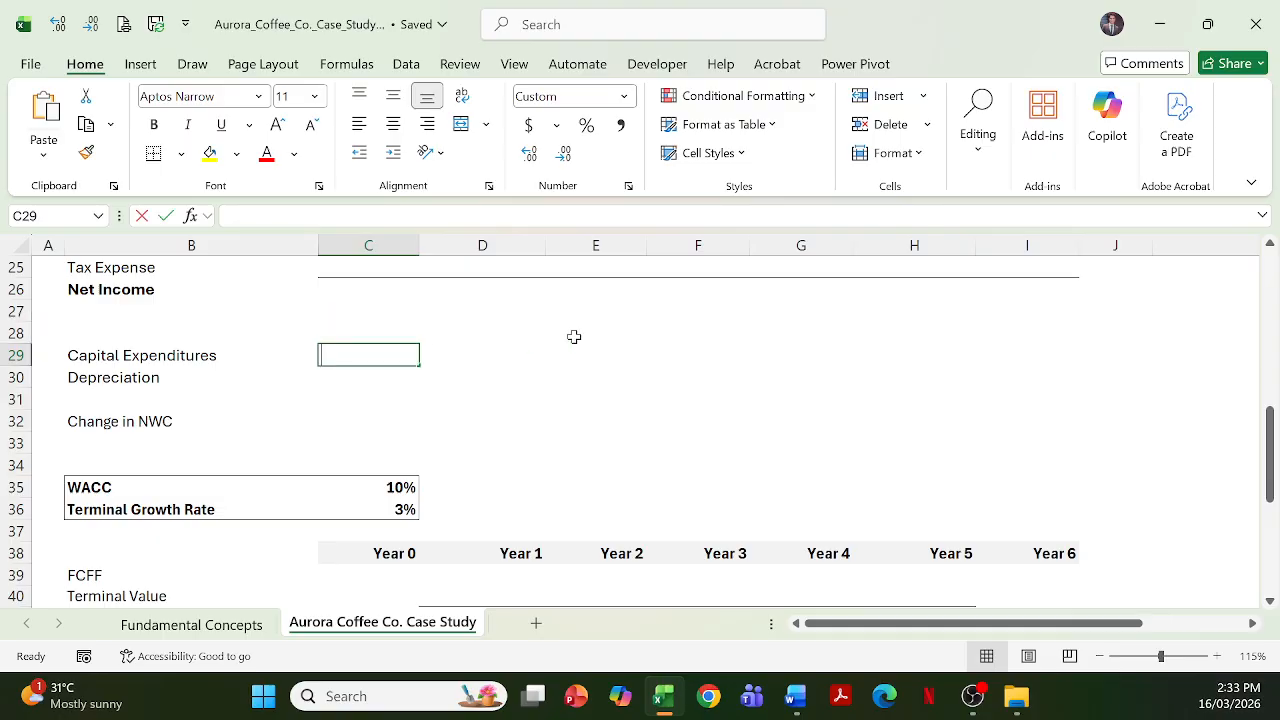
text(=)
key(Up)
key(Up)
key(Up)
key(Up)
key(Up)
key(Up)
key(Up)
key(Up)
key(Up)
key(Up)
key(Up)
key(Up)
key(Up)
key(Up)
key(Up)
key(Up)
key(Up)
key(Up)
key(Up)
key(Up)
key(Down)
key(Down)
key(Down)
key(Down)
key(Down)
text(*)
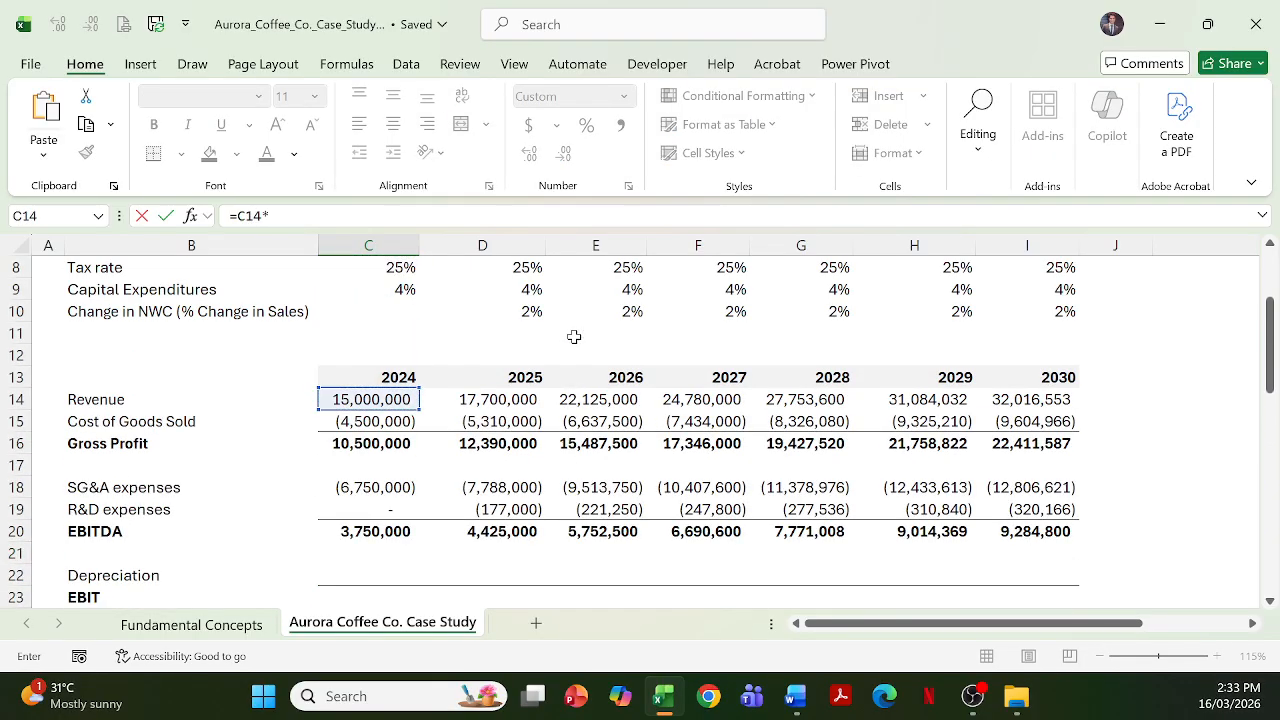
key(Up)
key(Up)
key(Up)
key(Up)
key(Up)
key(Up)
key(Up)
key(Up)
key(Up)
key(Up)
key(Up)
key(Up)
key(Up)
key(Up)
key(Up)
key(Up)
key(Up)
key(Up)
key(Up)
key(Up)
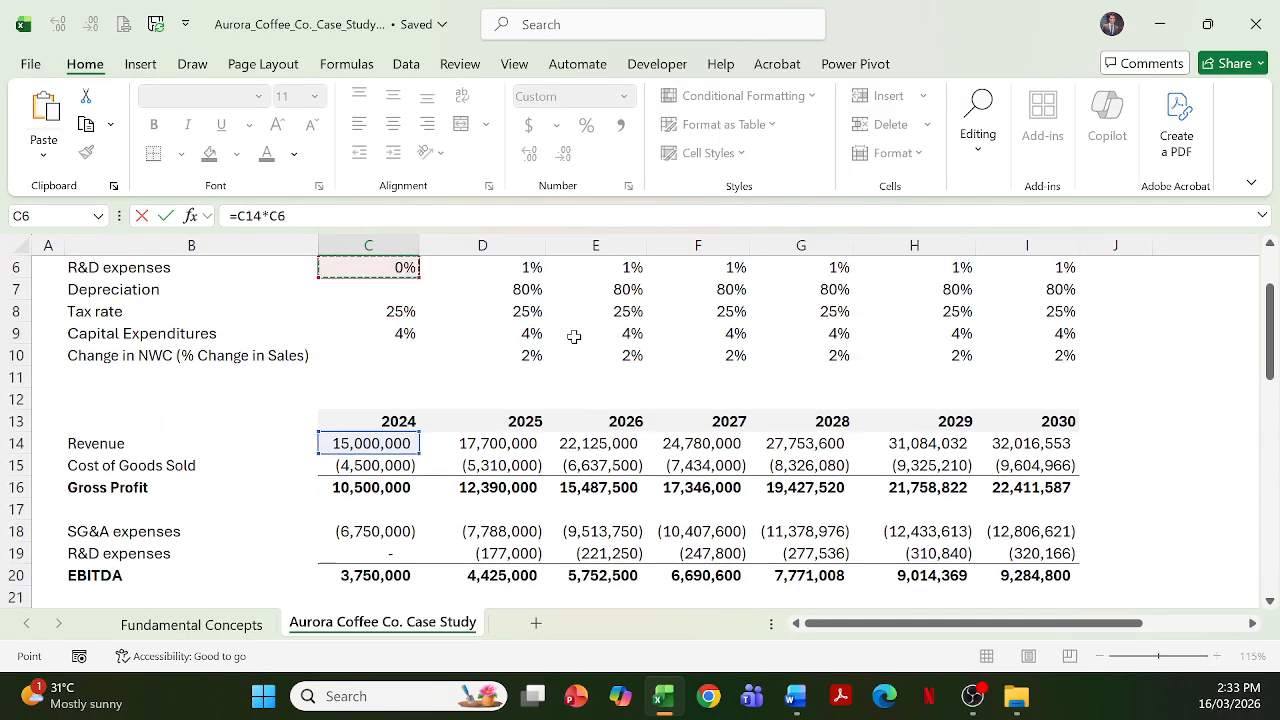
key(Down)
key(ctrl+Return)
Make the 2024 capital expenditures negative by changing the formula in cell C29 to =C14*C9*-1
key(shift+Right)
key(Left)
key(Right)
key(F2)
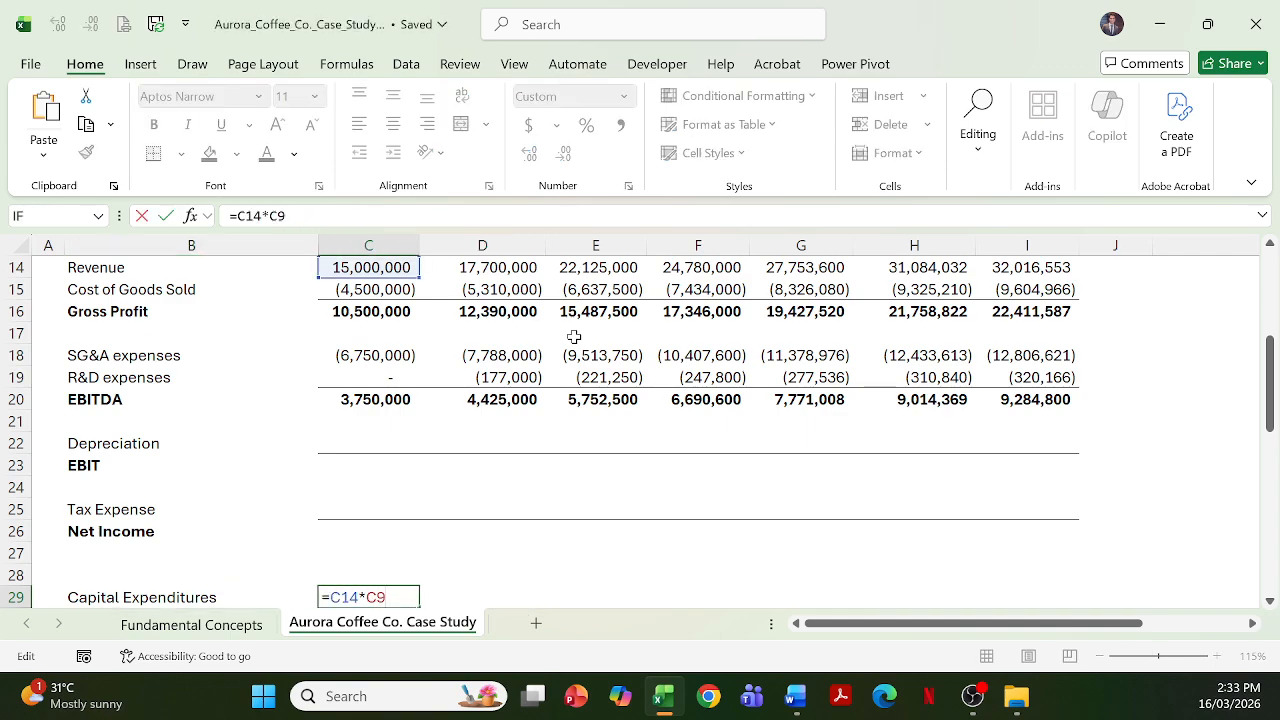
text(*-1)
key(ctrl+Return)
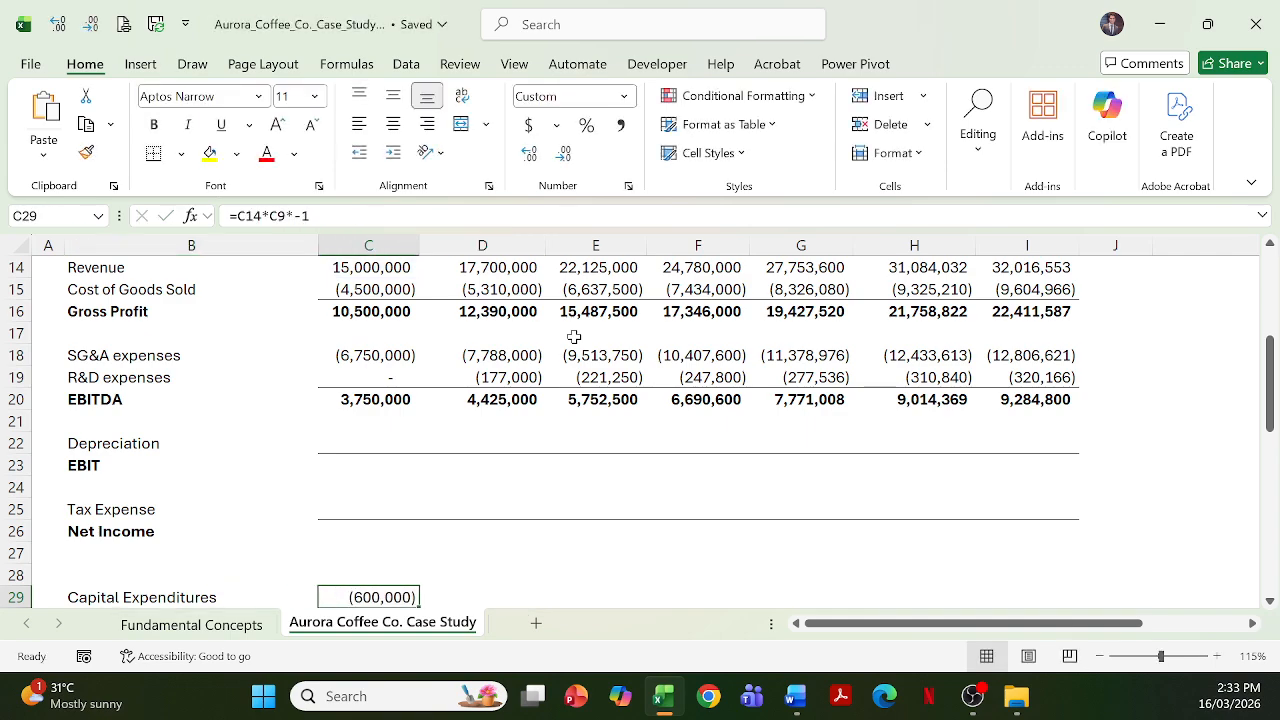
Fill the 2024 capital expenditures formula across the row through 2030, covering C29:I29
key(shift+Right)
key(shift+Right)
key(shift+Right)
key(shift+Right)
key(shift+Right)
key(shift+Right)
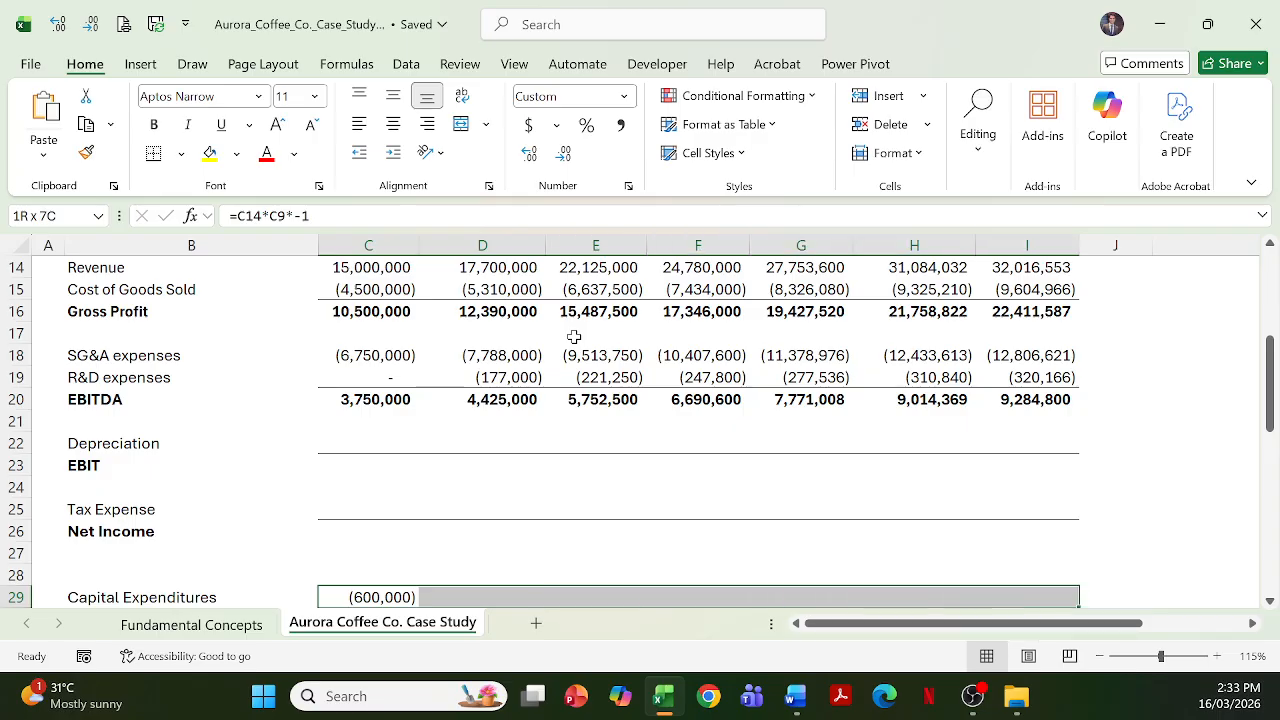
key(ctrl+r)
Set the 2024 depreciation in cell C30 equal to that year's capital expenditures with =C29
key(Down)
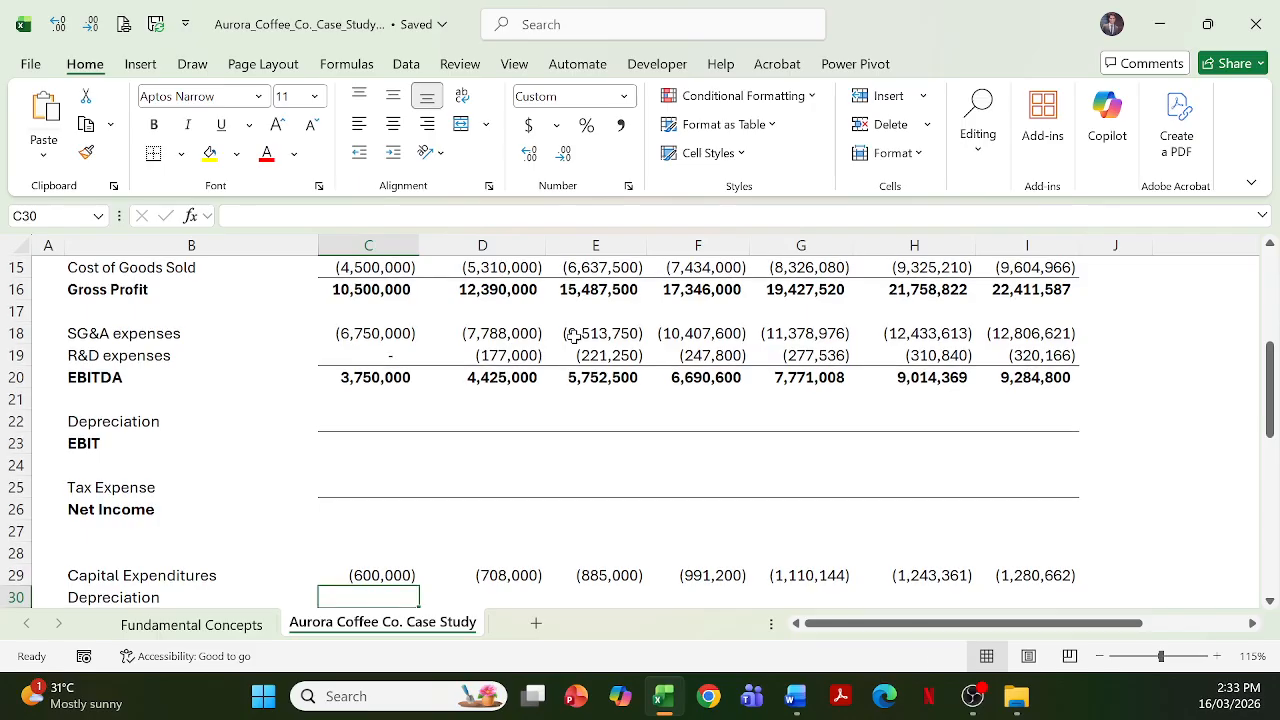
text(=)
key(Up)
key(ctrl+Return)
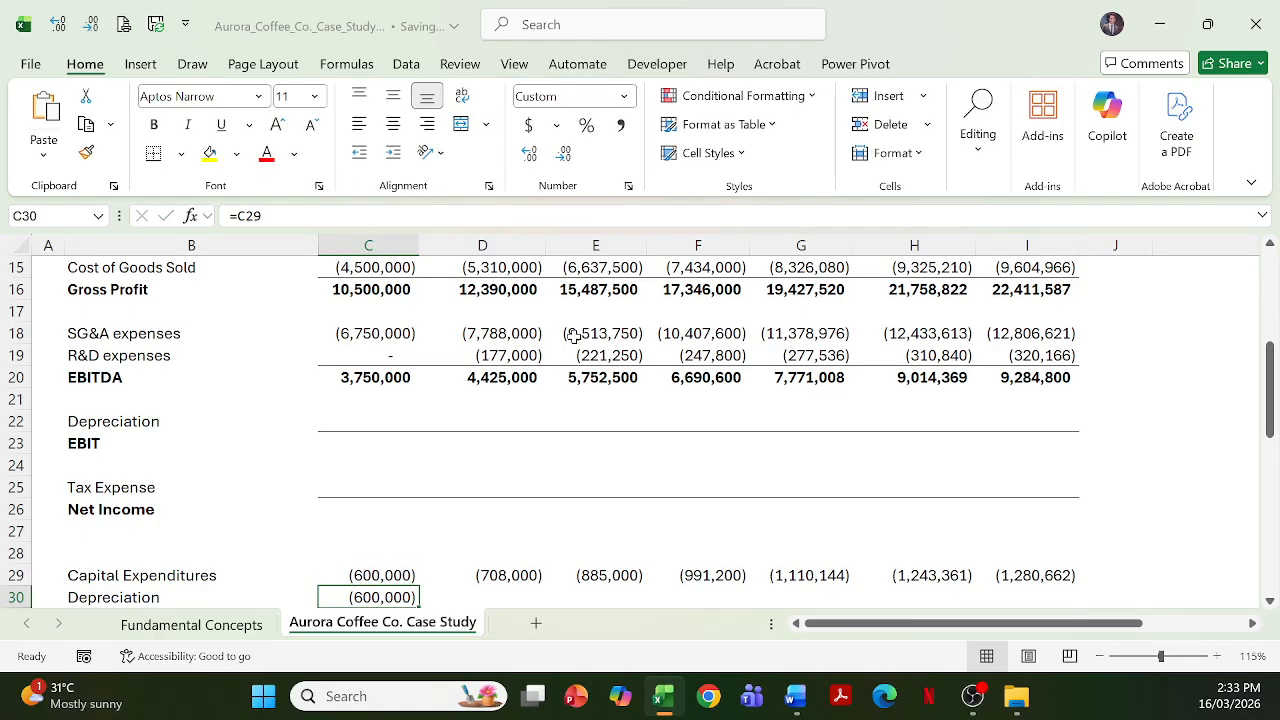
Check the depreciation assumption in the Word case document and compare it with the assumptions table back in the Excel workbook
key(alt+Tab)
scroll(640, 360, up, 10)
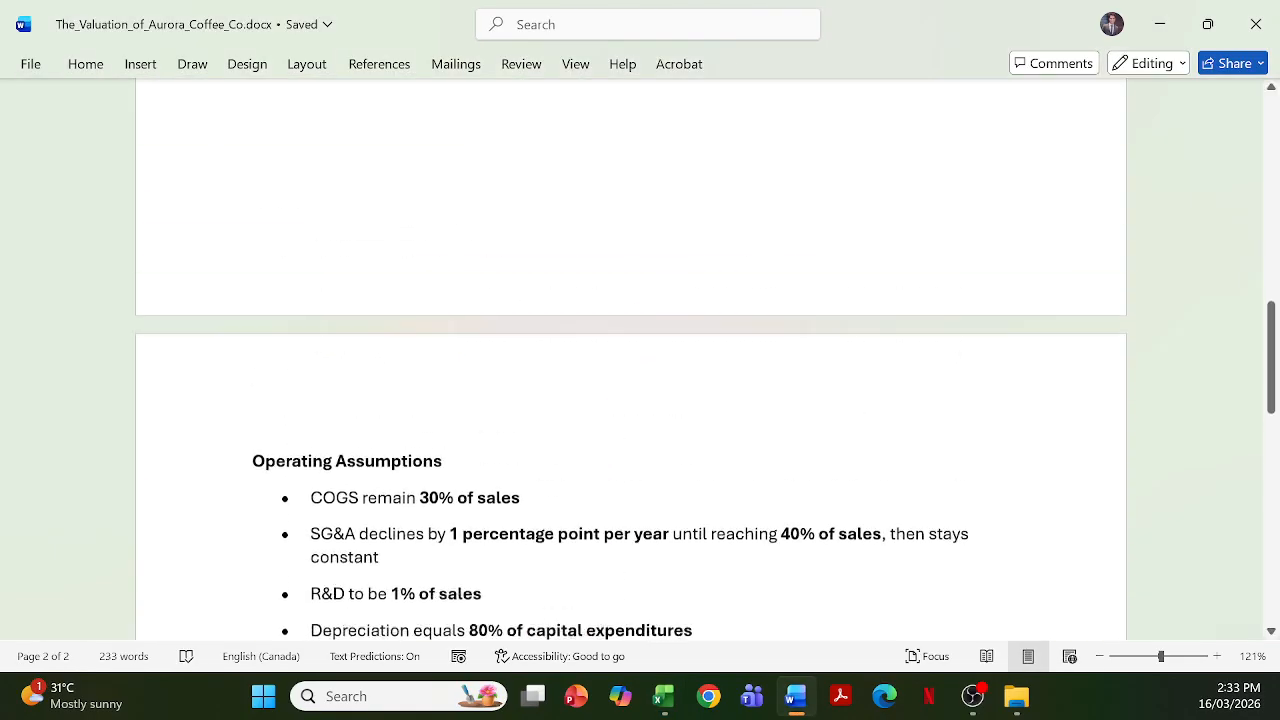
drag(425, 393, 496, 393)
key(alt+Tab)
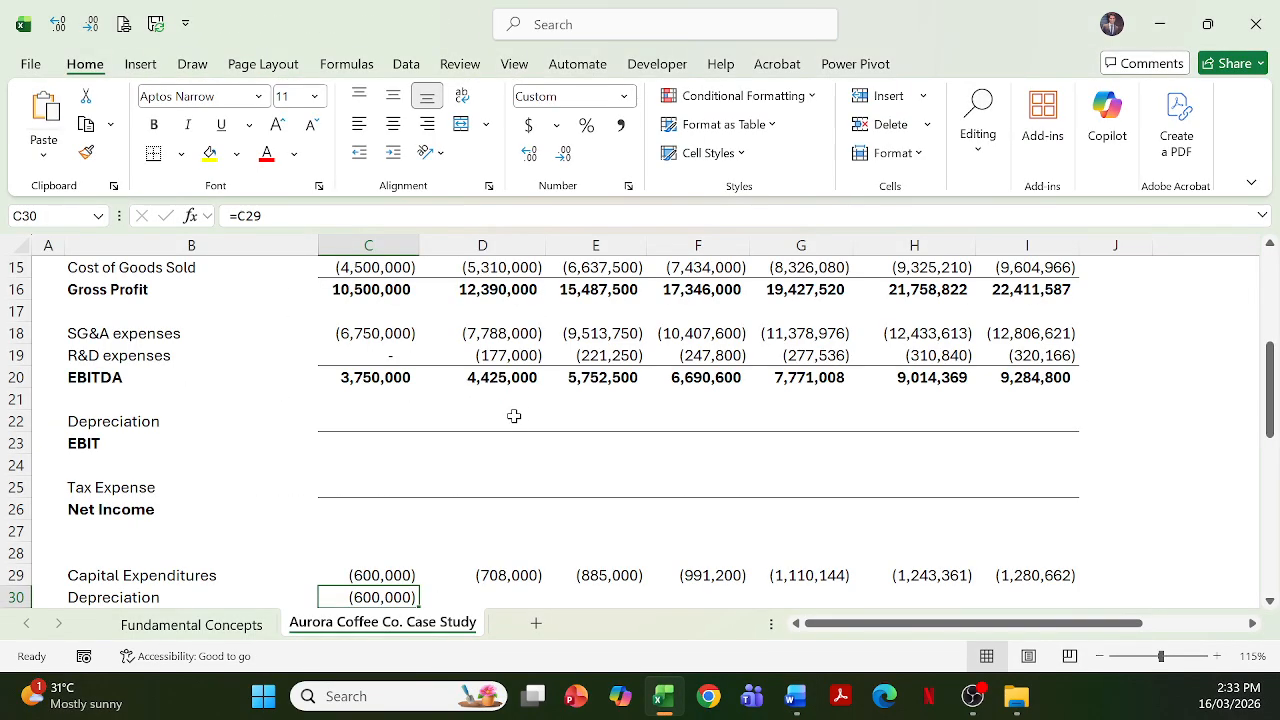
scroll(516, 410, down, 1)
scroll(513, 416, up, 6)
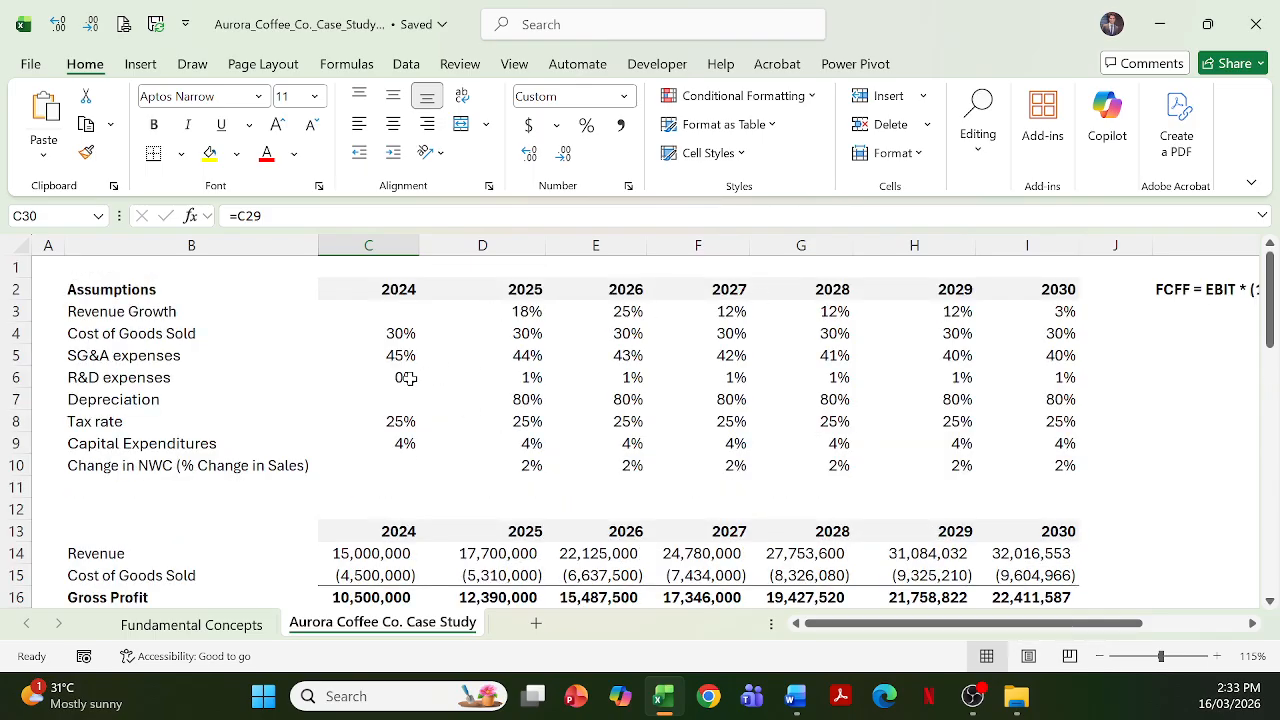
scroll(501, 400, down, 7)
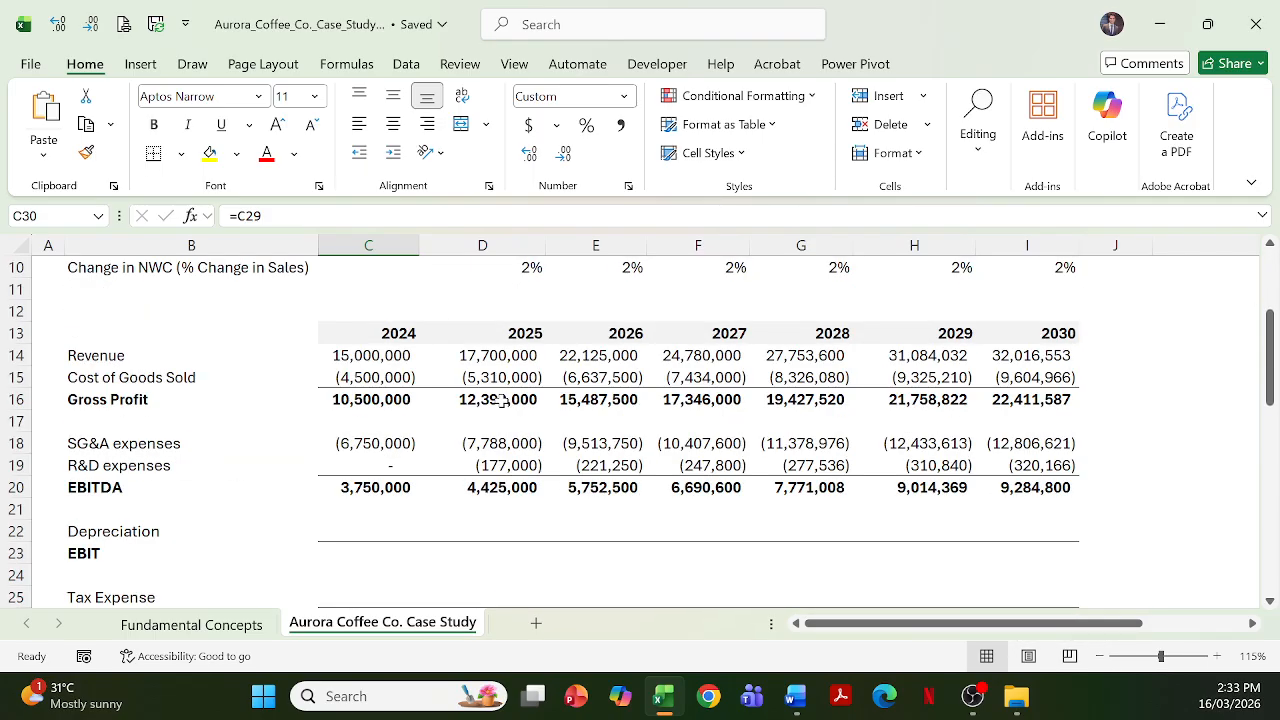
Calculate the 2025 depreciation in cell D30 with =D29*D7
key(Right)
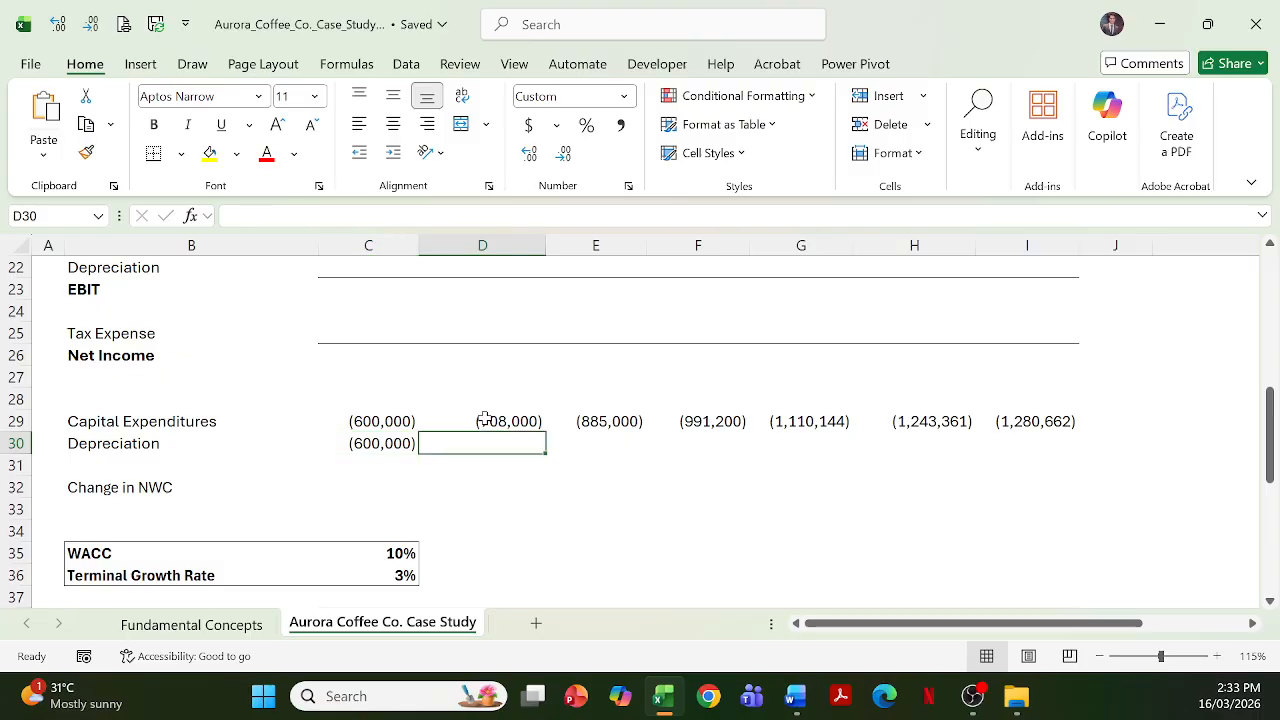
text(=)
click(484, 420)
text(*)
key(Up)
key(Up)
key(Up)
key(Up)
key(Up)
key(Up)
key(Up)
key(Up)
key(Up)
key(Up)
key(Up)
key(Up)
key(Up)
key(Up)
key(Up)
key(Up)
key(Up)
key(Up)
key(Up)
key(Up)
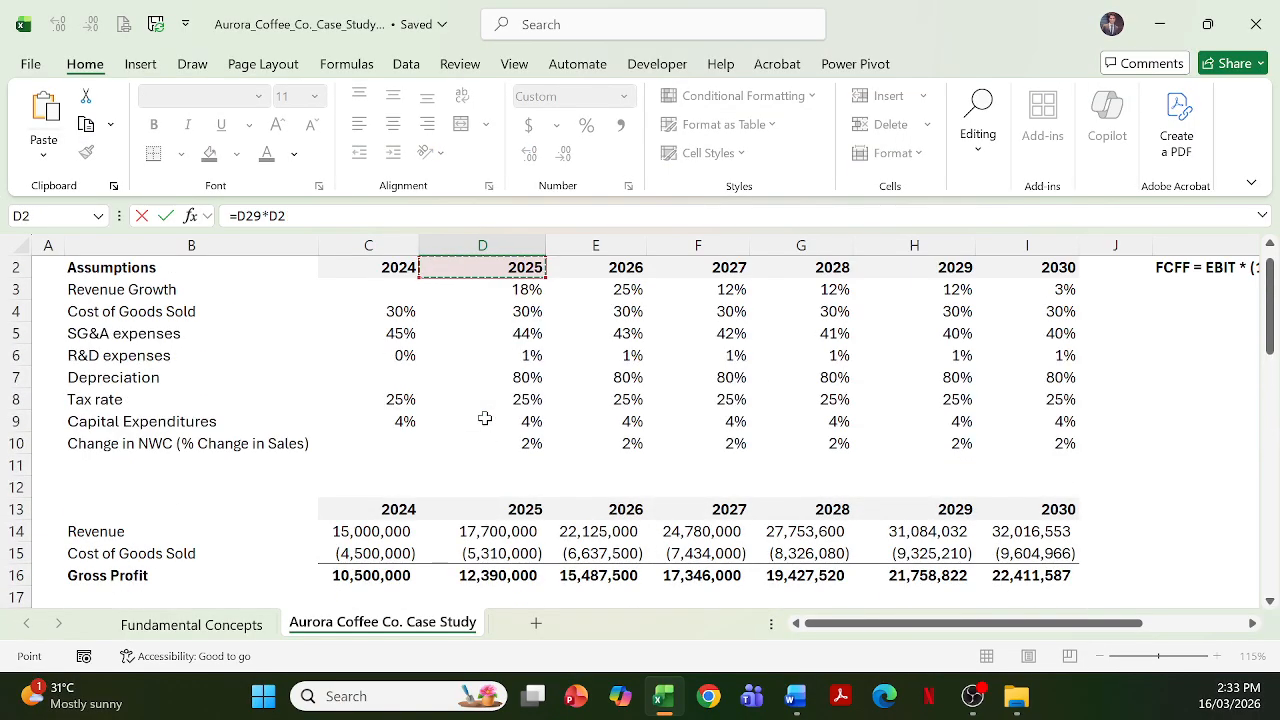
key(Down)
key(Down)
key(Down)
key(Down)
key(Down)
key(ctrl+Return)
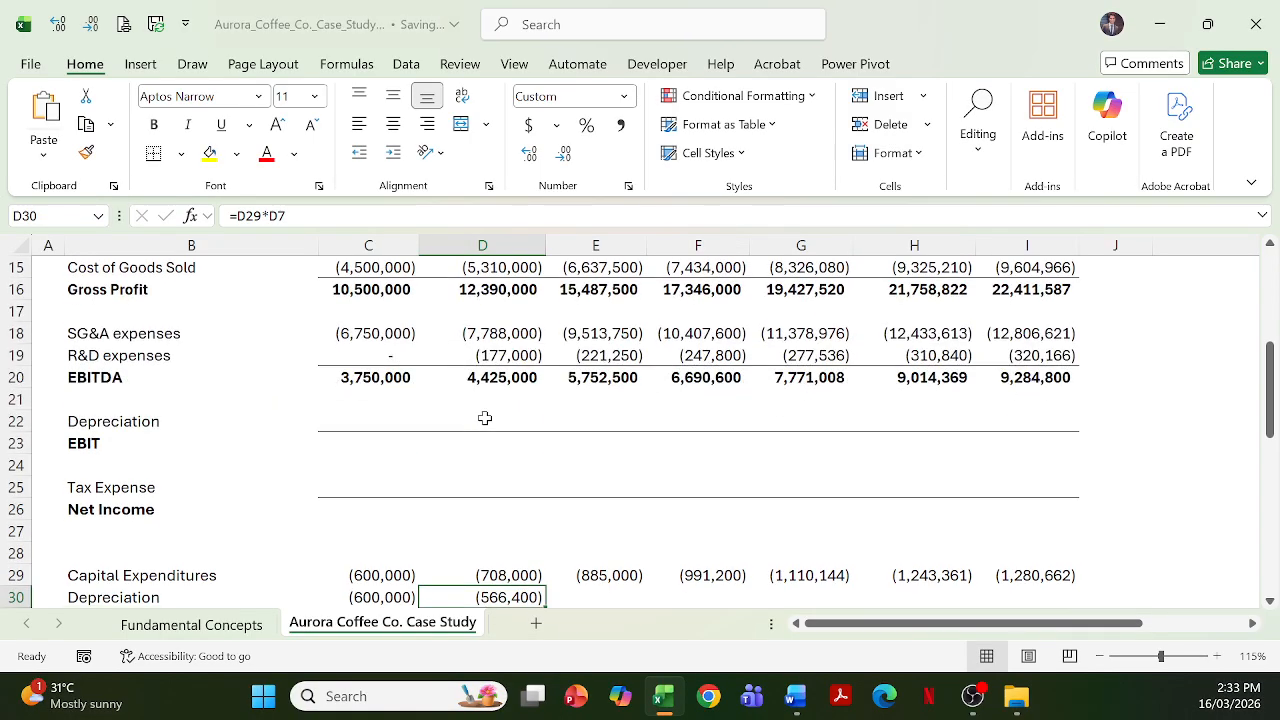
Fill the 2025 depreciation formula across the row through 2030, covering D30:I30
key(shift+Right)
key(shift+Right)
key(shift+Right)
key(shift+Right)
key(shift+Right)
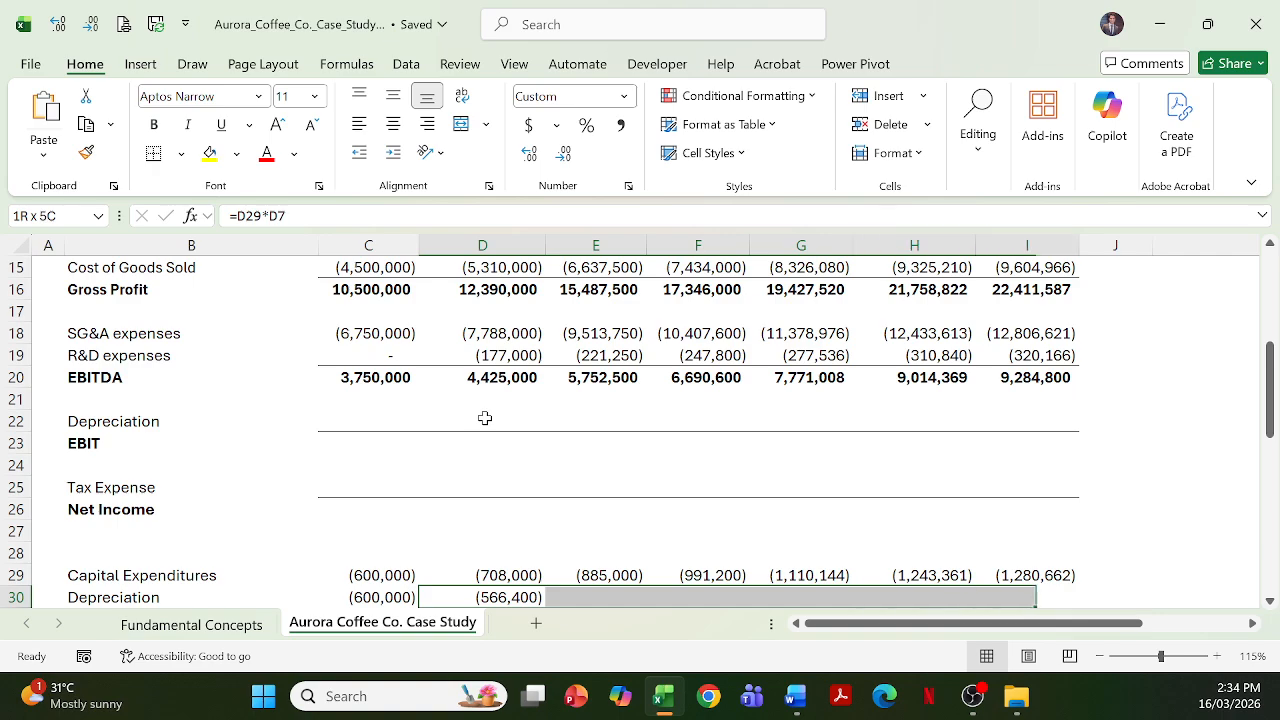
key(ctrl+r)
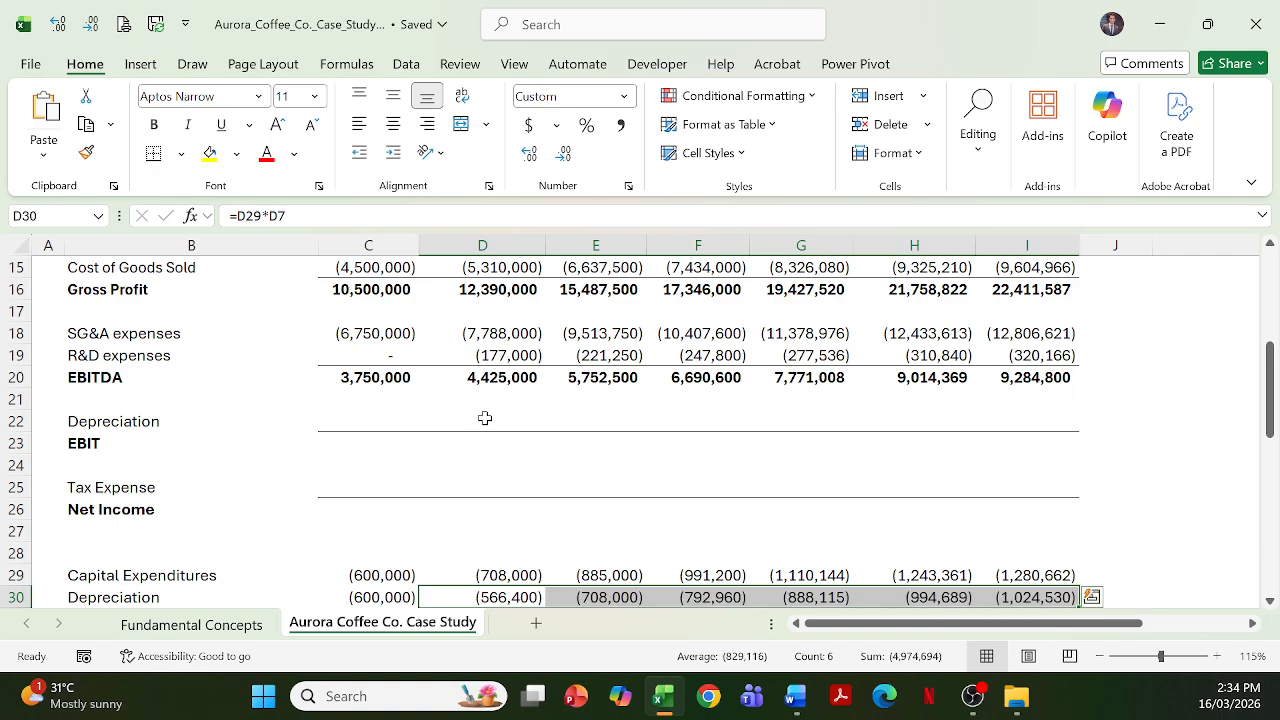
Review which assumption and revenue cells the 2024 capital expenditures formula in C29 refers to, leaving it unedited
scroll(498, 431, up, 5)
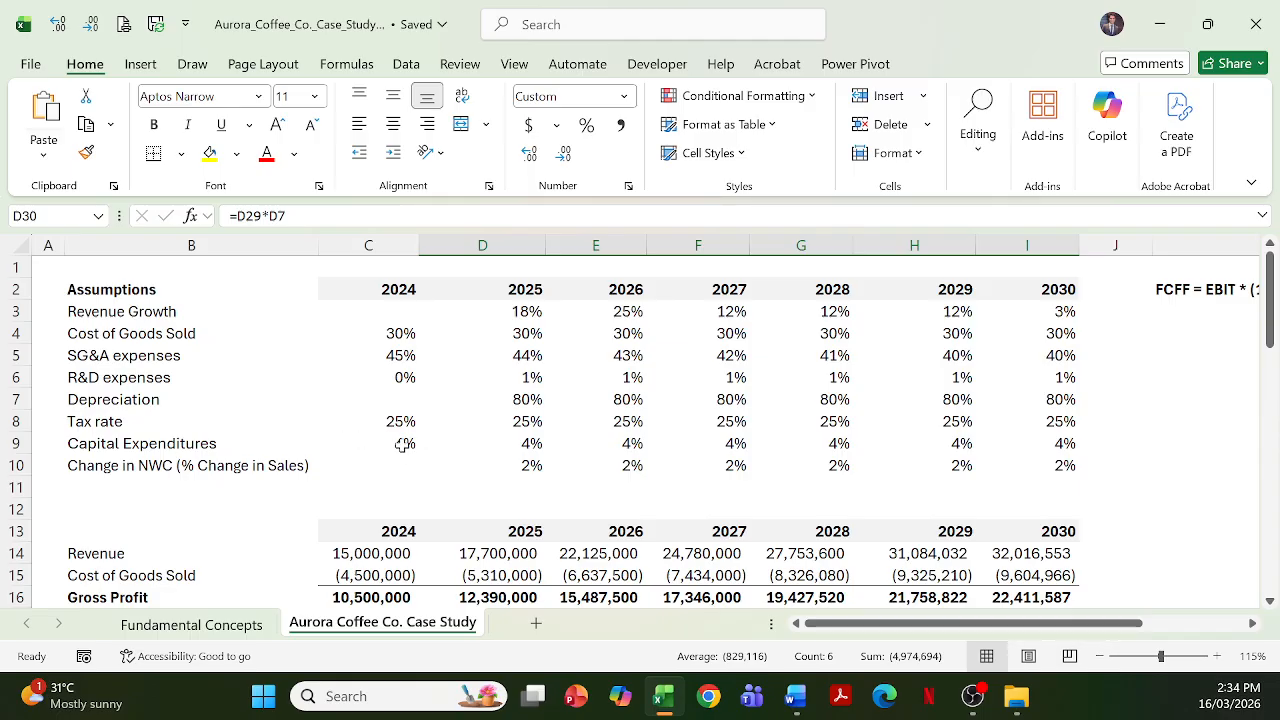
scroll(400, 450, down, 6)
click(368, 490)
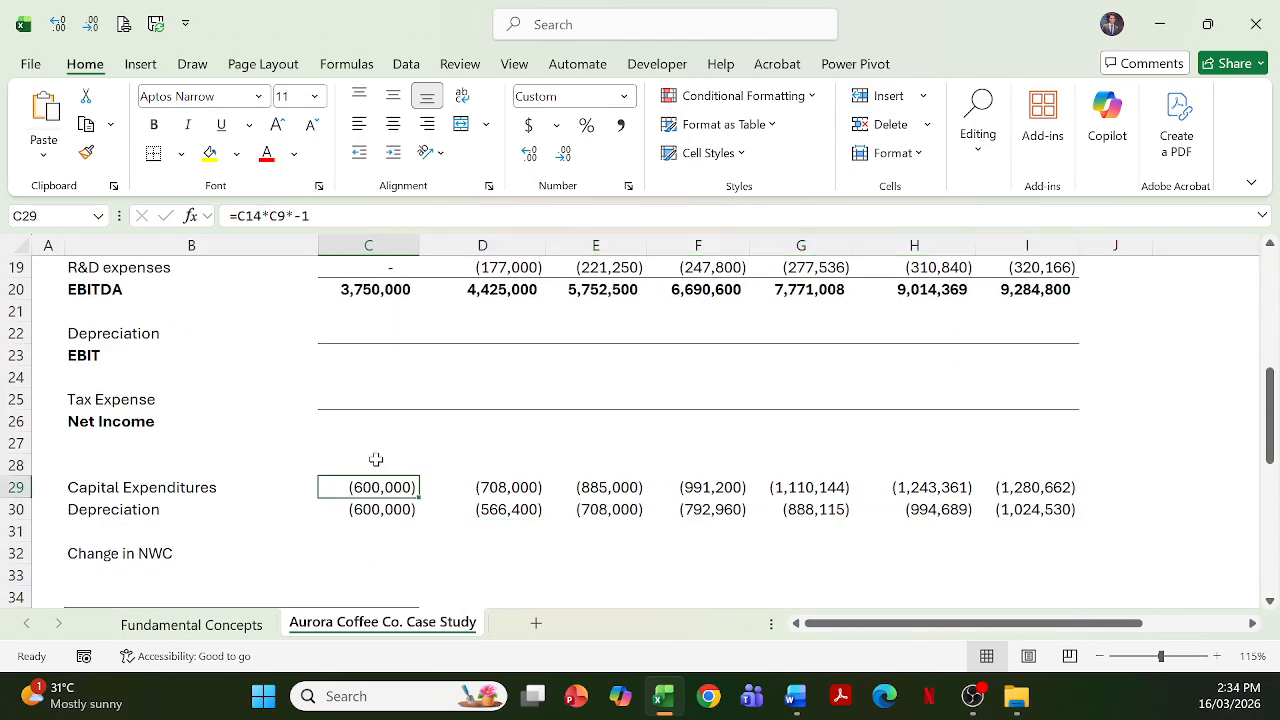
key(F2)
scroll(397, 449, up, 6)
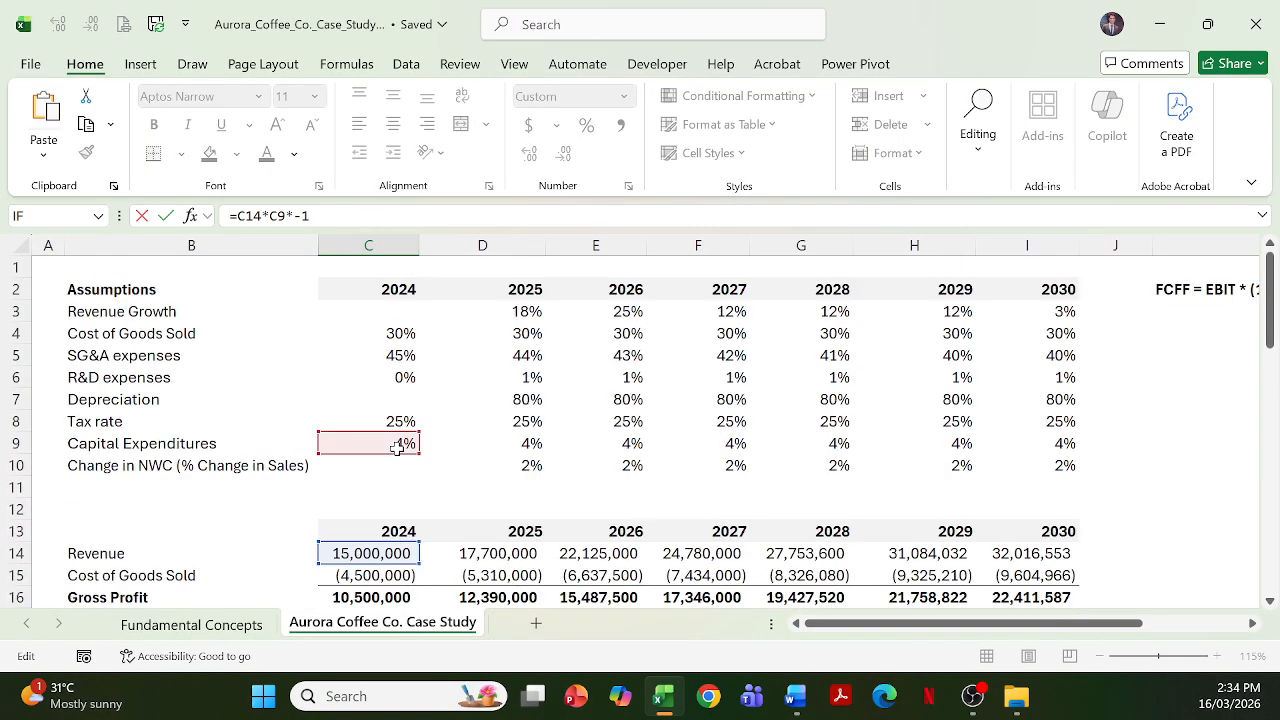
scroll(503, 449, down, 6)
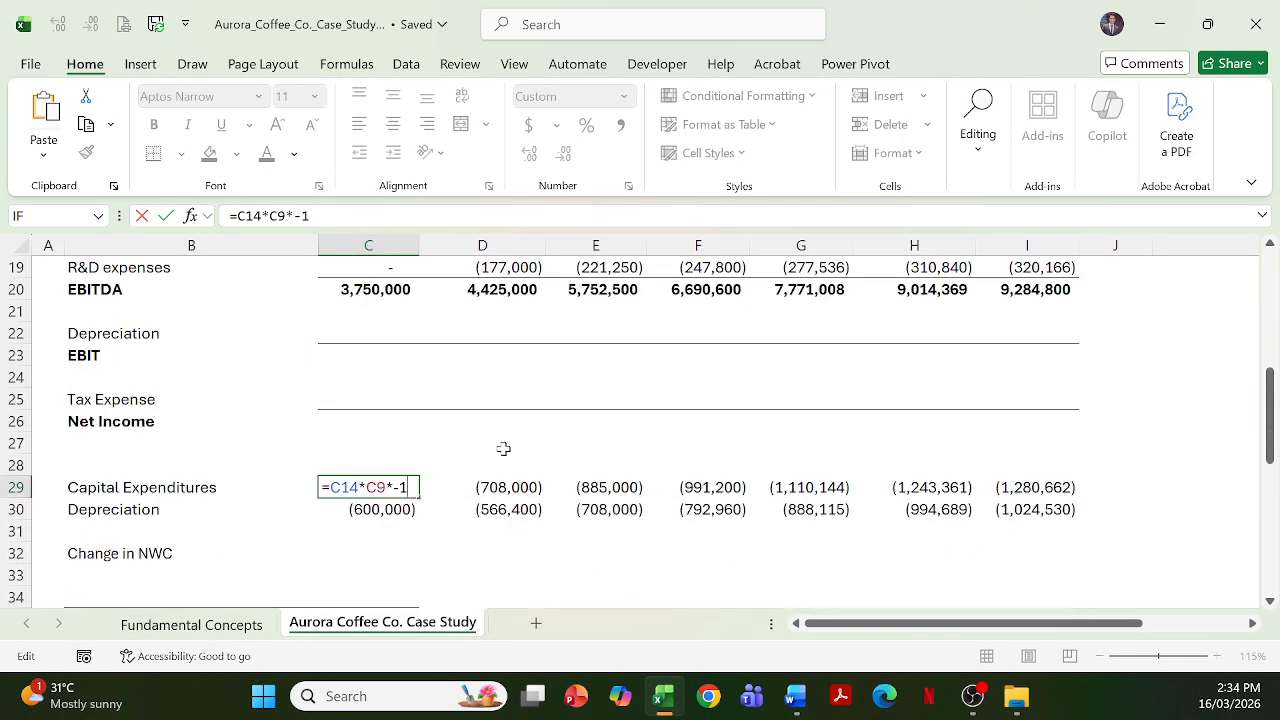
key(Escape)
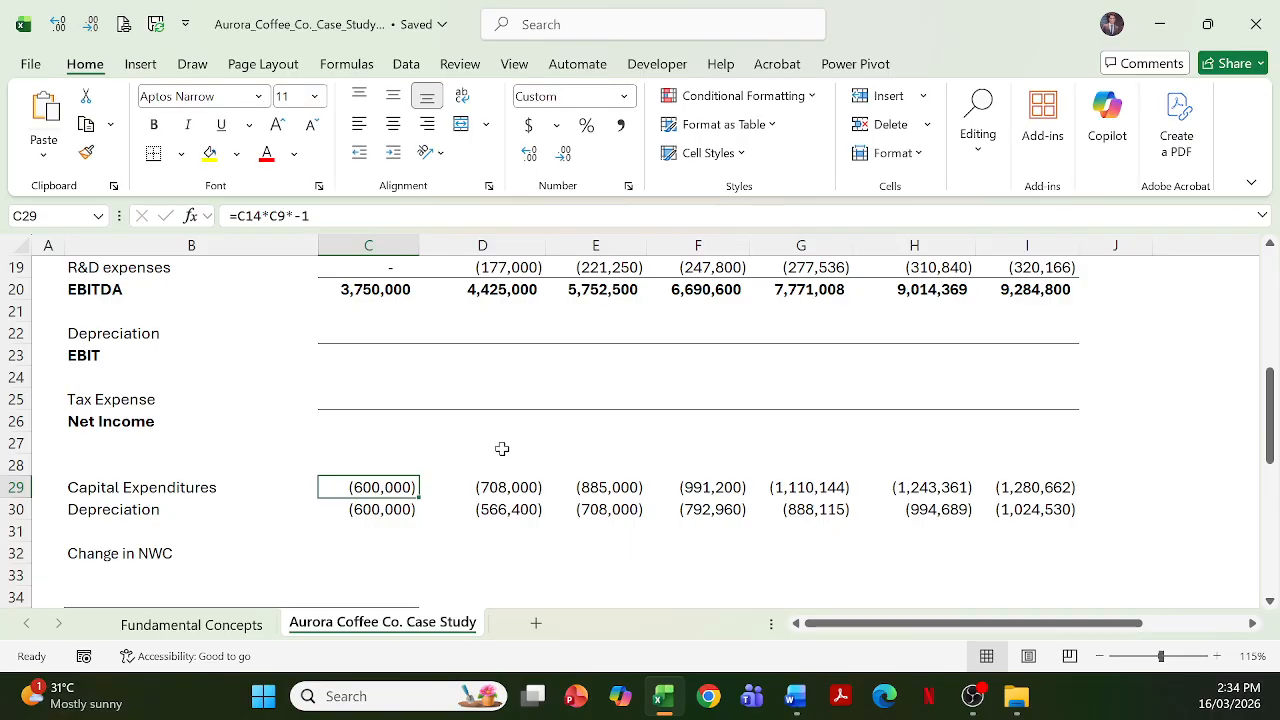
Link the 2024 depreciation in the income statement, cell C22, to the depreciation schedule with =C30
scroll(503, 449, up, 1)
click(362, 401)
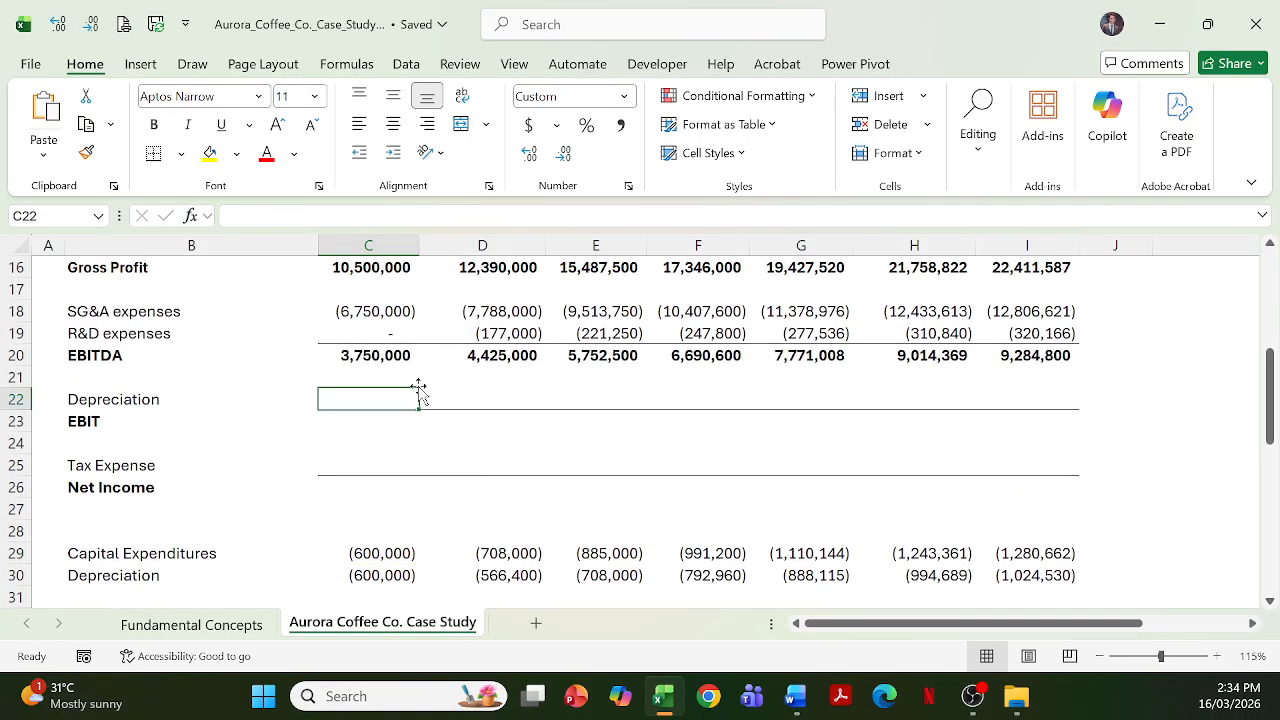
text(=)
key(Down)
key(Down)
key(Down)
key(Down)
key(Down)
key(Down)
key(Down)
key(Down)
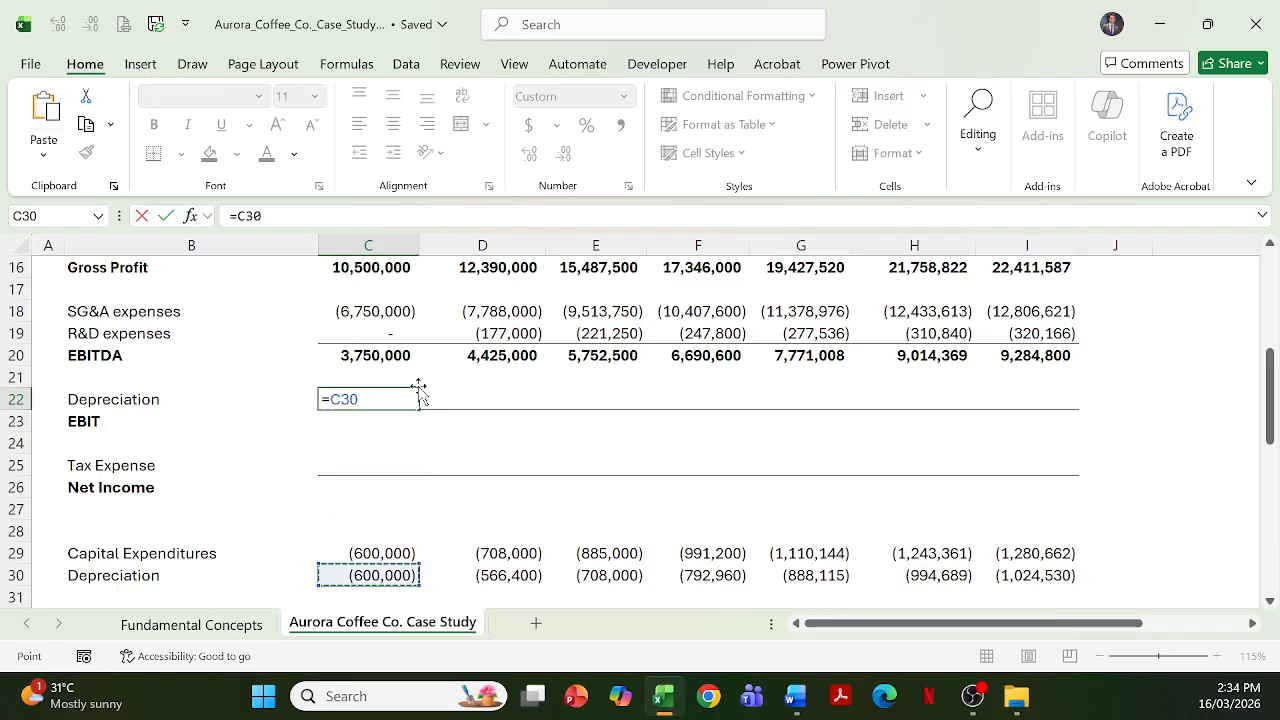
key(ctrl+Return)
Fill the income statement's depreciation link across the row through 2030, covering C22:I22
key(shift+Right)
key(shift+Right)
key(shift+Right)
key(shift+Right)
key(shift+Right)
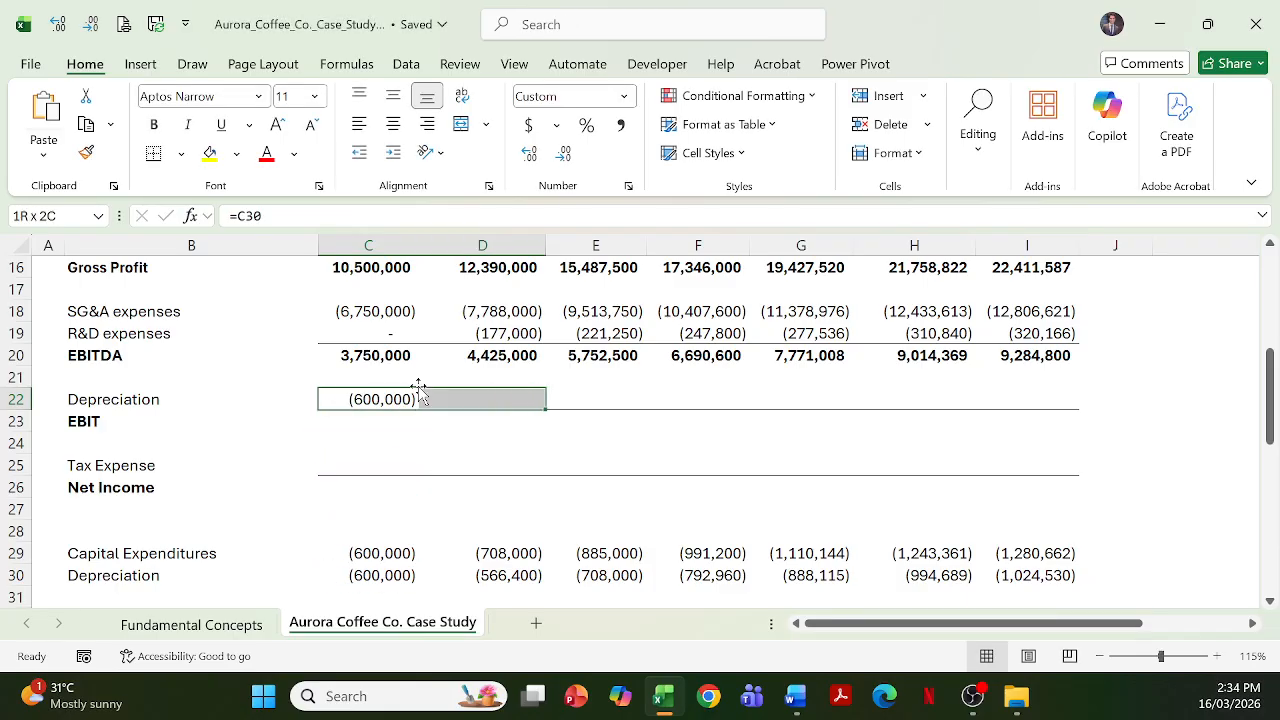
key(shift+Right)
key(ctrl+r)
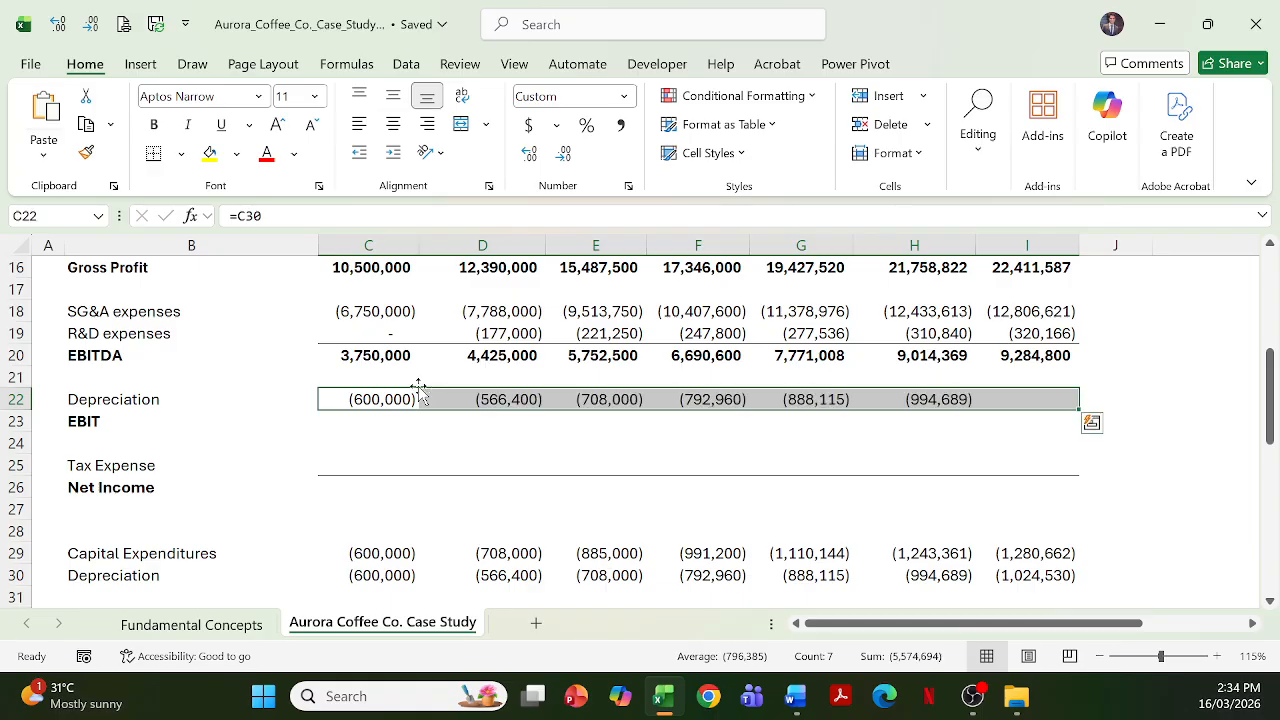
Calculate the 2024 EBIT in cell C23 with =C20+C22 and fill it across C23:I23
key(Down)
text(=)
key(Up)
key(Up)
key(Up)
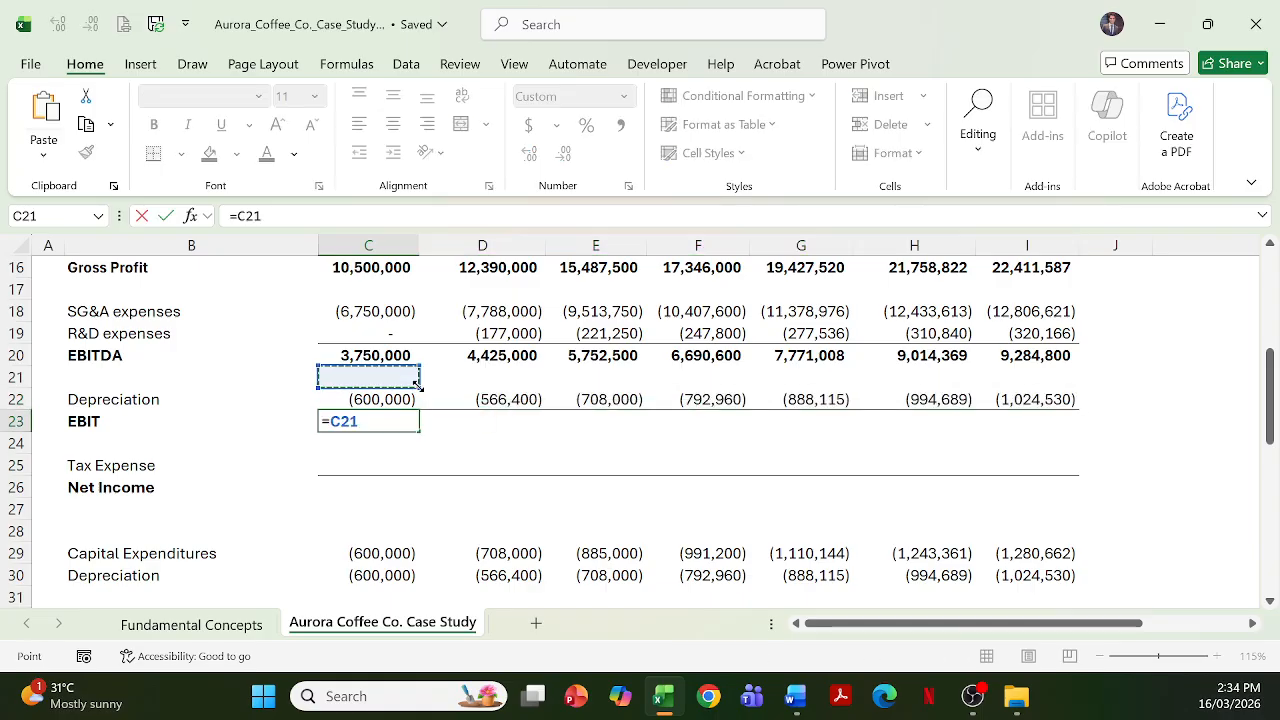
text(+)
key(Up)
key(ctrl+Return)
drag(746, 431, 1078, 431)
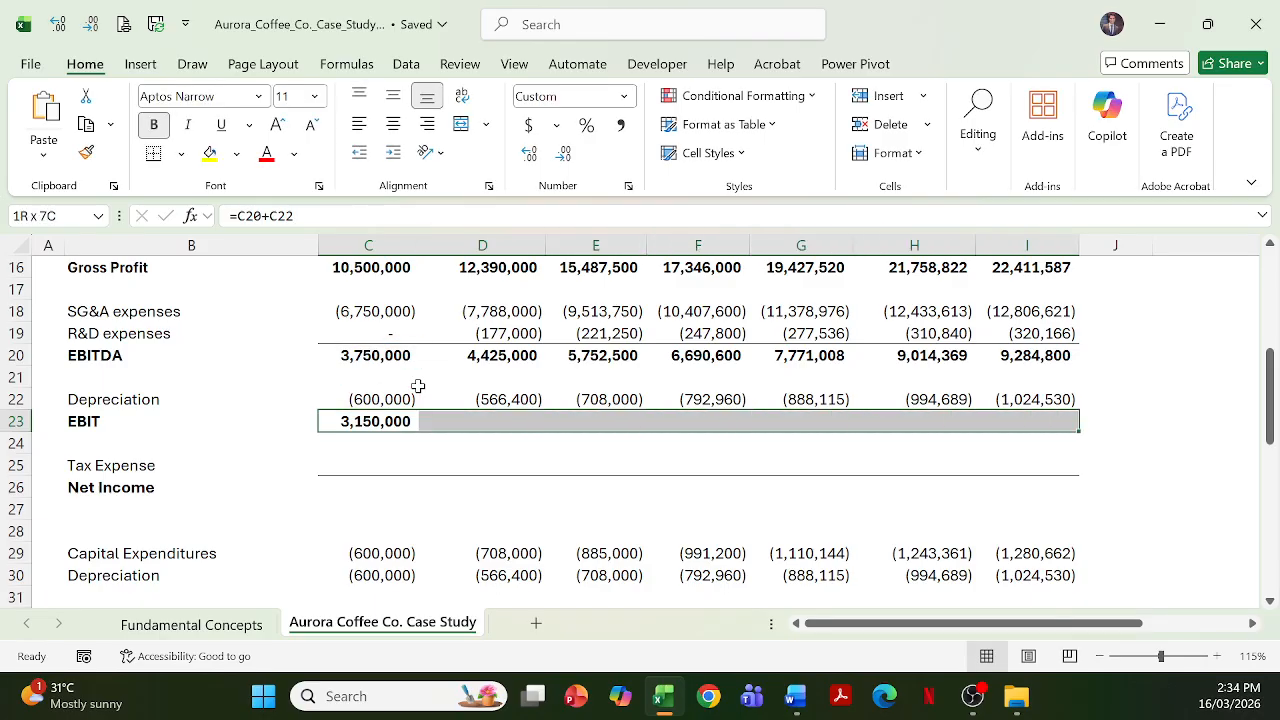
Calculate the 2024 tax expense in cell C25 with =C23*C8*-1
key(Down)
key(Down)
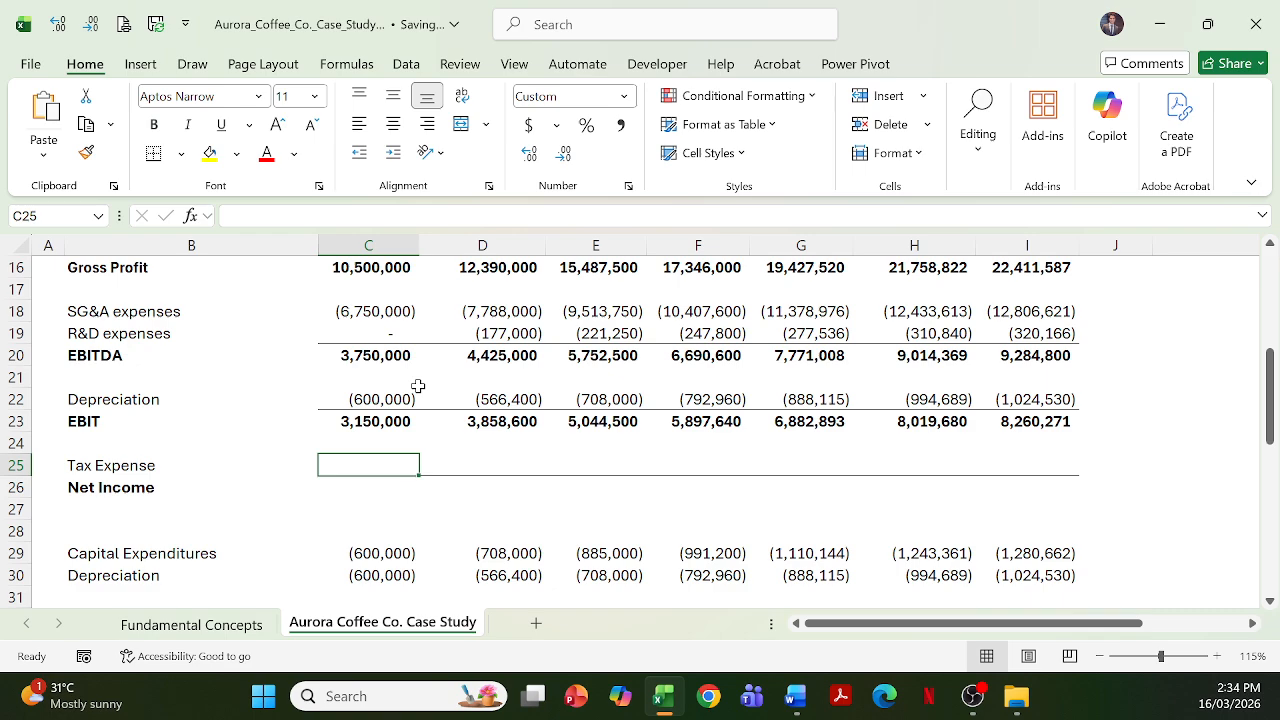
text(=)
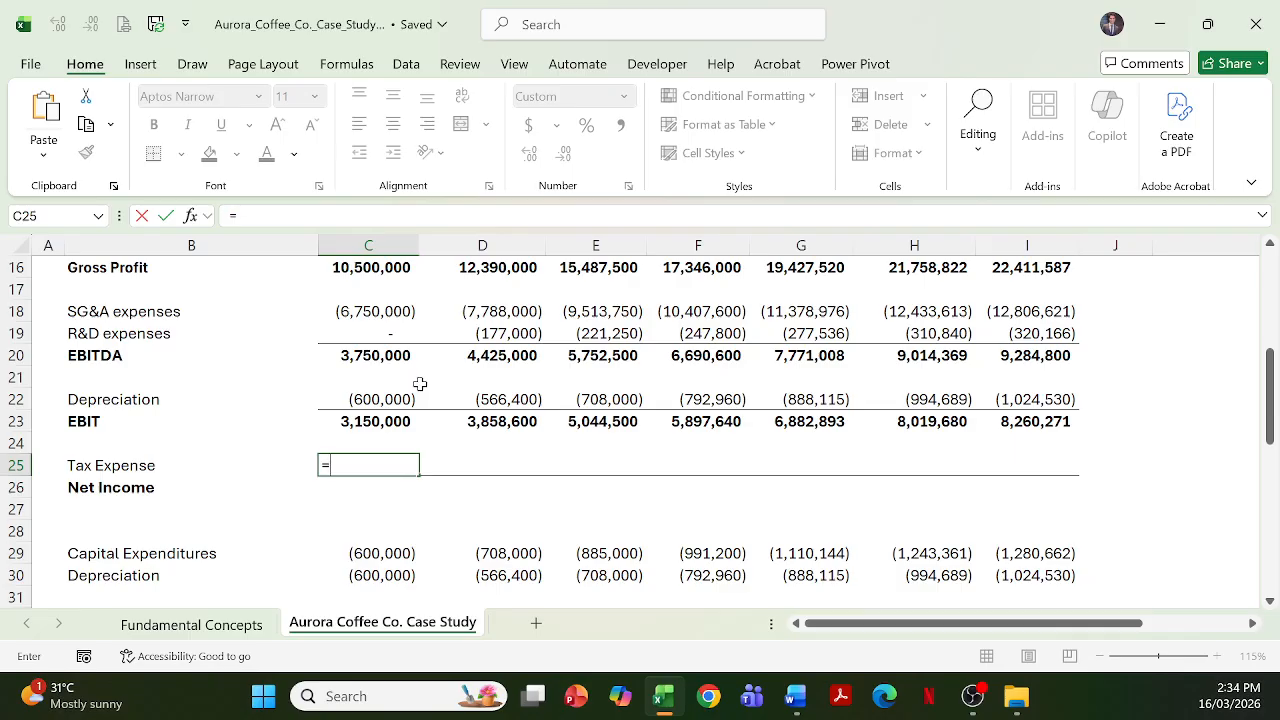
key(Up)
key(Up)
text(*)
key(Up)
key(Up)
key(Up)
key(Up)
key(Up)
key(Up)
key(Up)
key(Up)
key(Up)
key(Up)
key(Up)
key(Up)
key(Up)
key(Up)
key(Up)
key(Up)
key(Up)
key(Up)
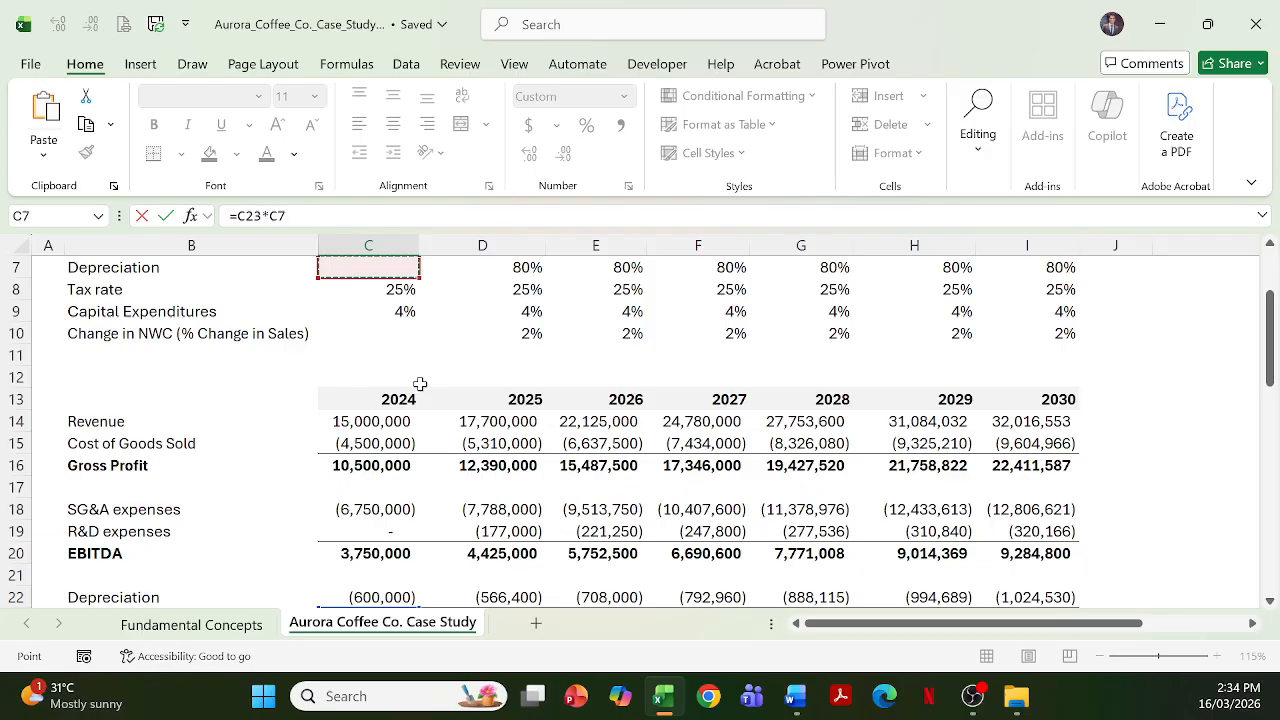
key(Down)
text(*)
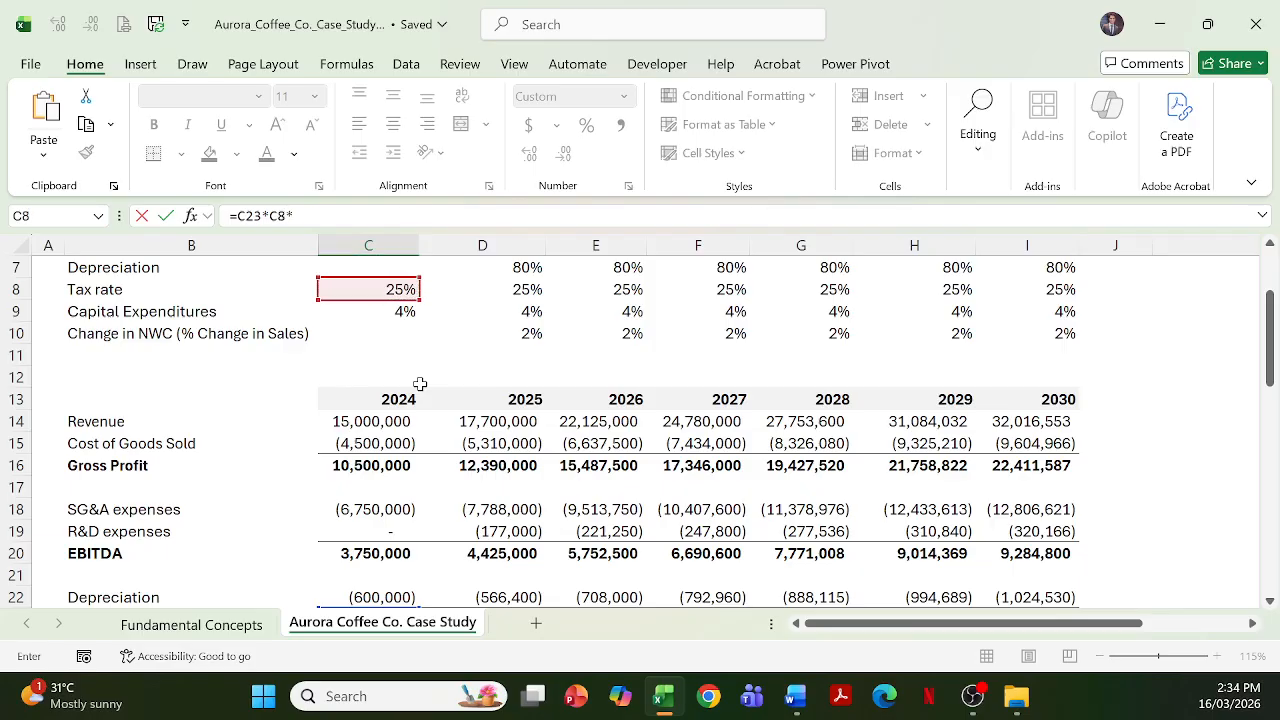
text(-1)
key(ctrl+Return)
Fill the tax expense formula across the row through 2030, covering C25:I25
key(shift+Right)
key(shift+Right)
key(shift+Right)
key(shift+Right)
key(shift+Right)
key(shift+Right)
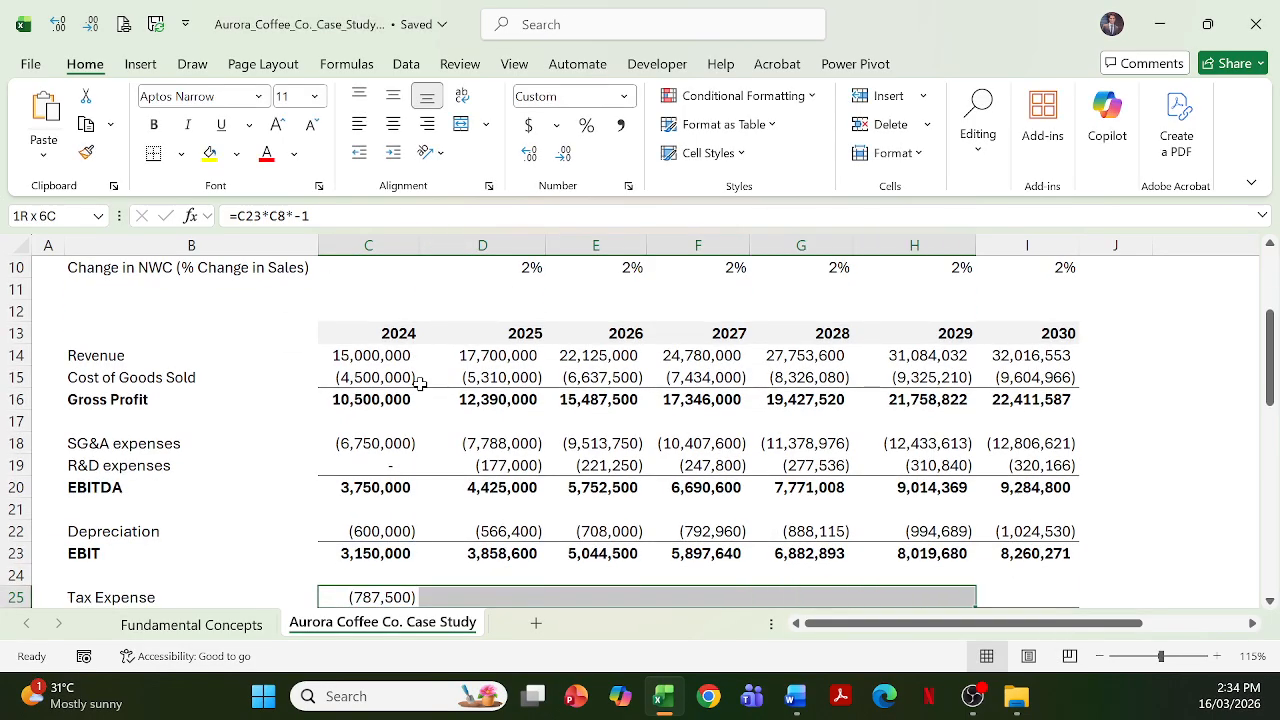
key(ctrl+r)
key(Down)
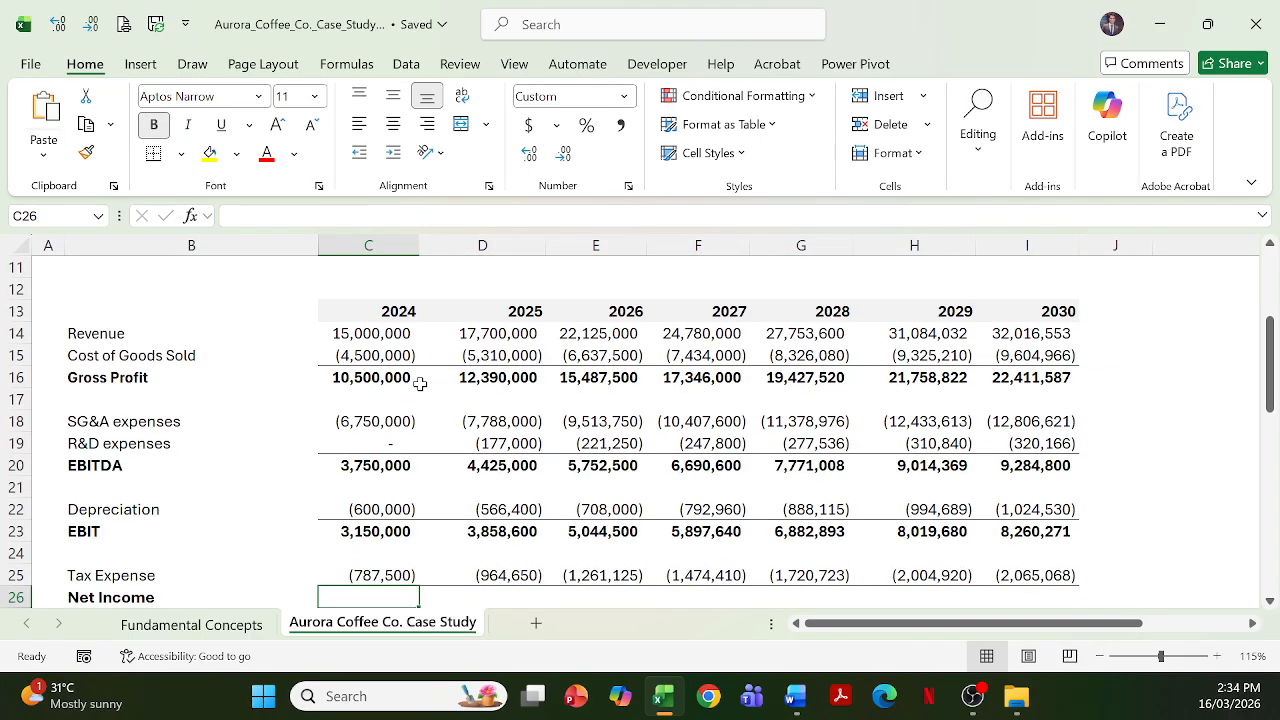
Calculate the 2024 net income in cell C26 with =C23+C25
text(=)
key(Up)
key(Up)
key(Up)
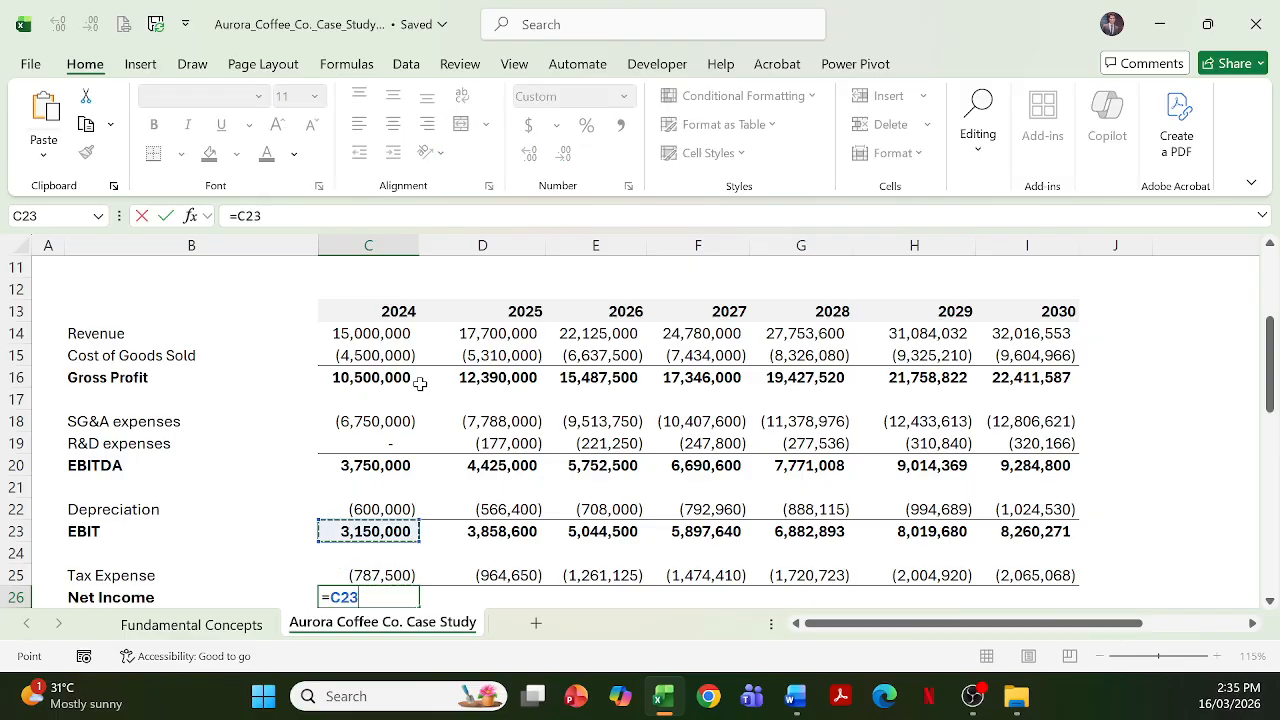
text(+)
key(Up)
key(ctrl+Return)
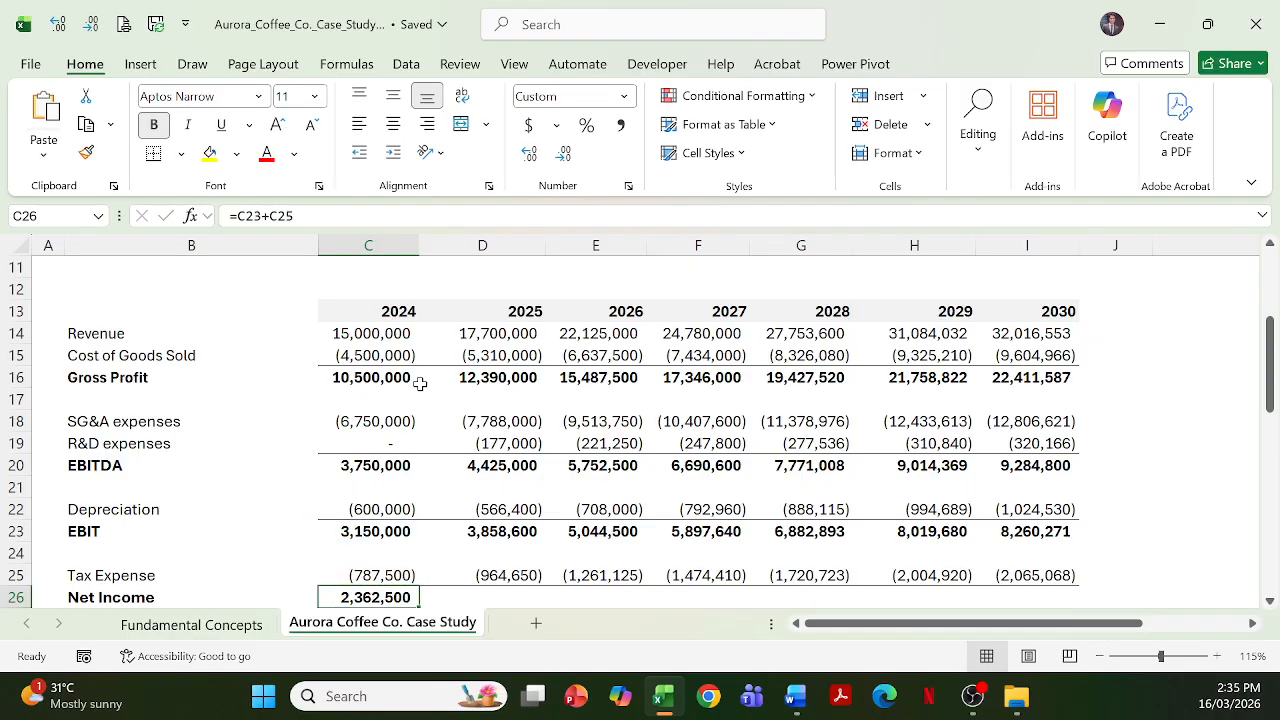
Fill the net income formula across the row through 2030, covering C26:I26
key(shift+Right)
key(shift+Right)
key(shift+Right)
key(shift+Right)
key(shift+Right)
key(shift+Right)
key(ctrl+r)
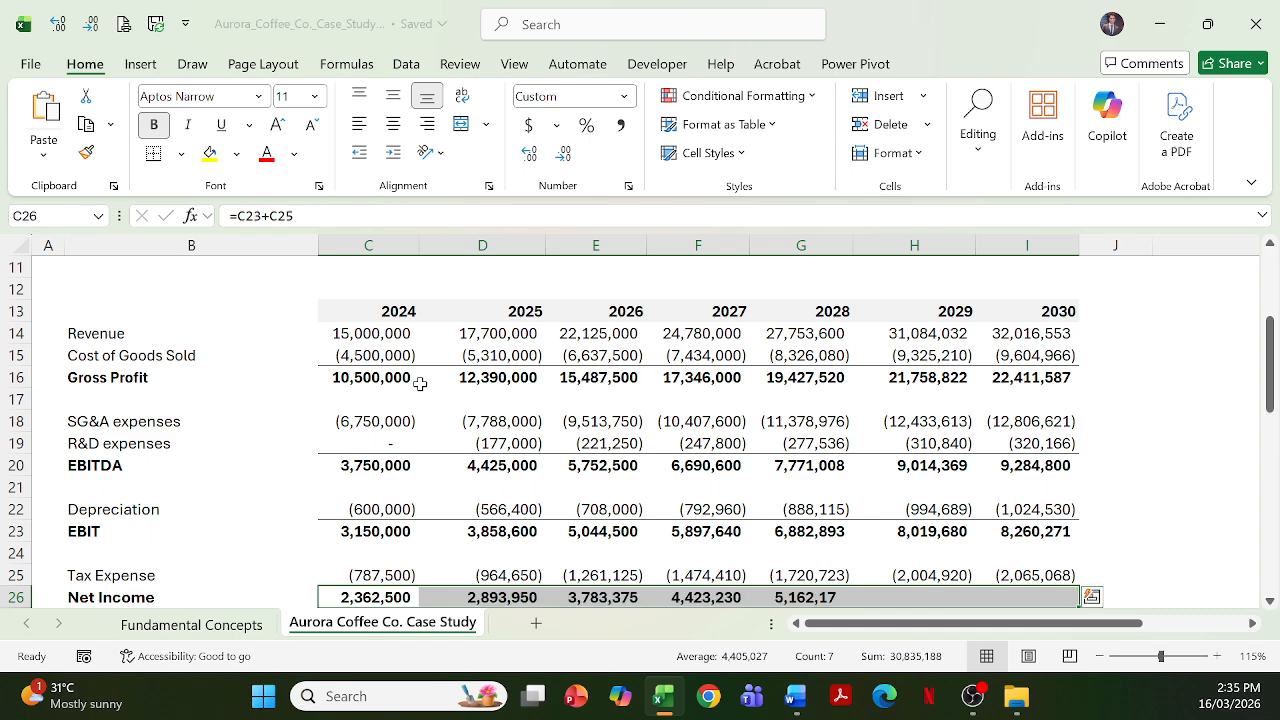
Switch to the Word case document, check its 2024 net working capital assumption, and return to the Excel model
key(Down)
key(Down)
key(Down)
key(Down)
key(Down)
key(Down)
key(Down)
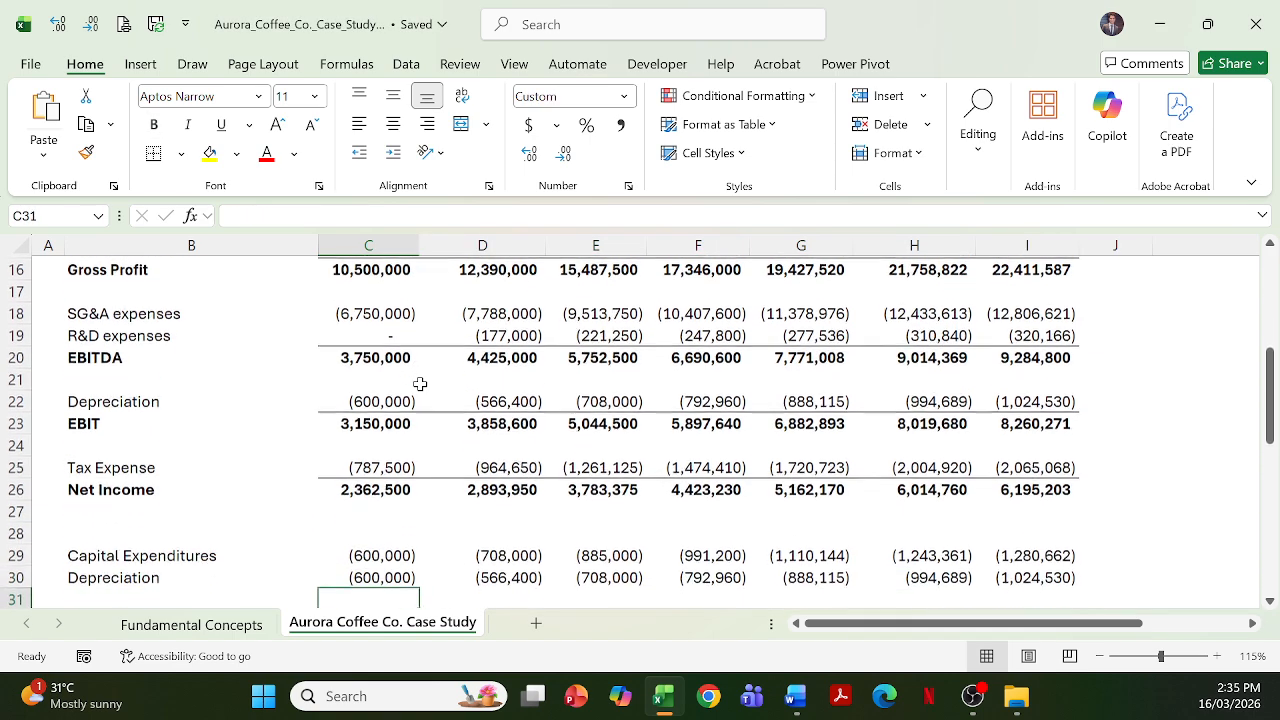
key(Up)
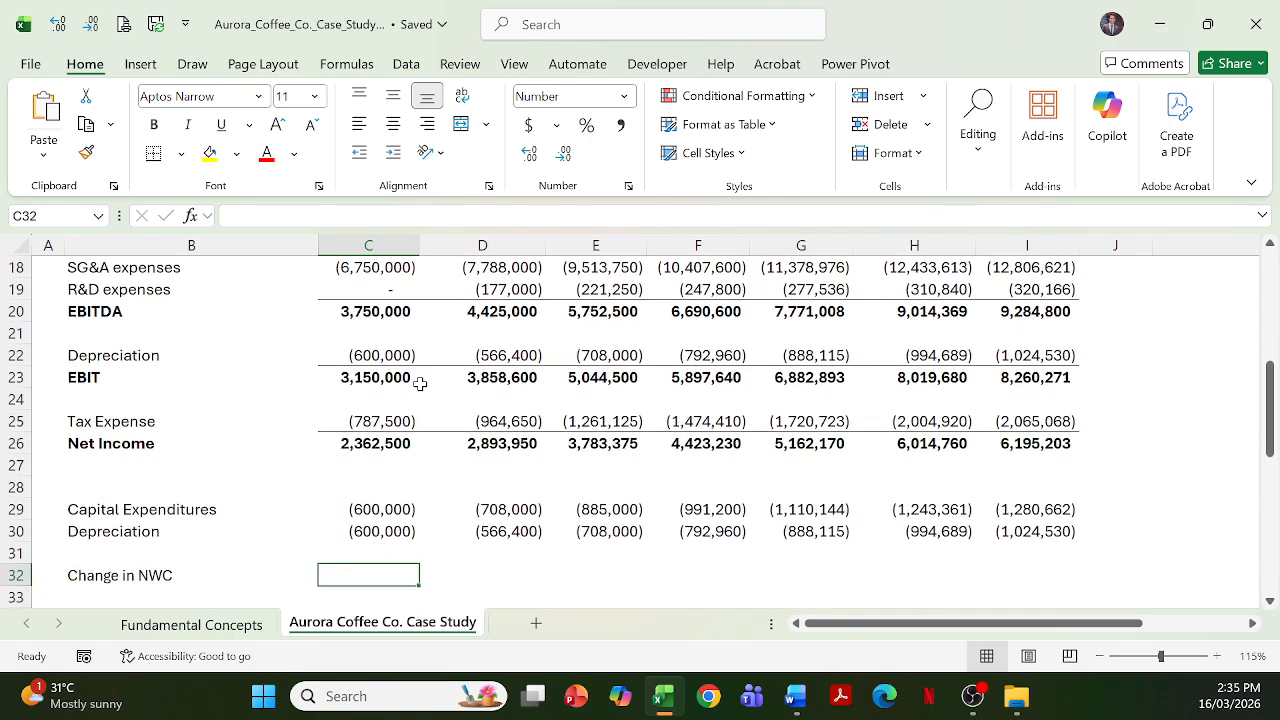
key(alt+Tab)
key(Down)
key(Down)
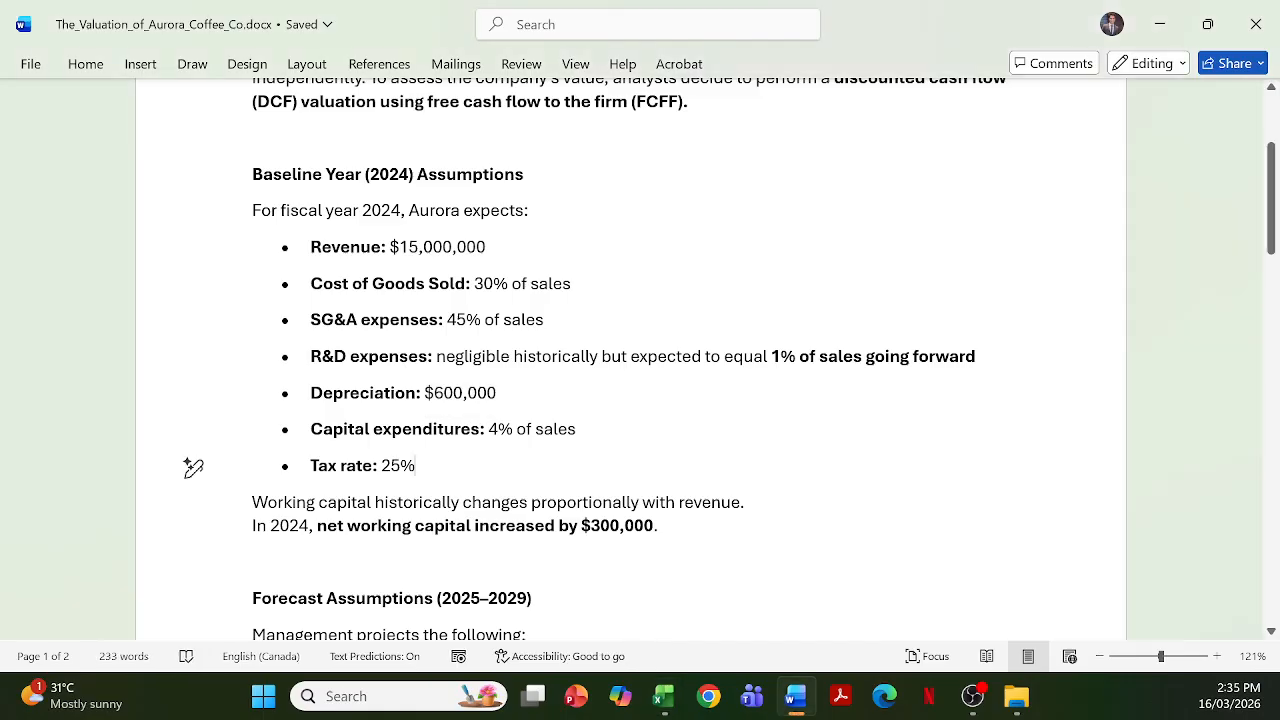
scroll(640, 360, down, 3)
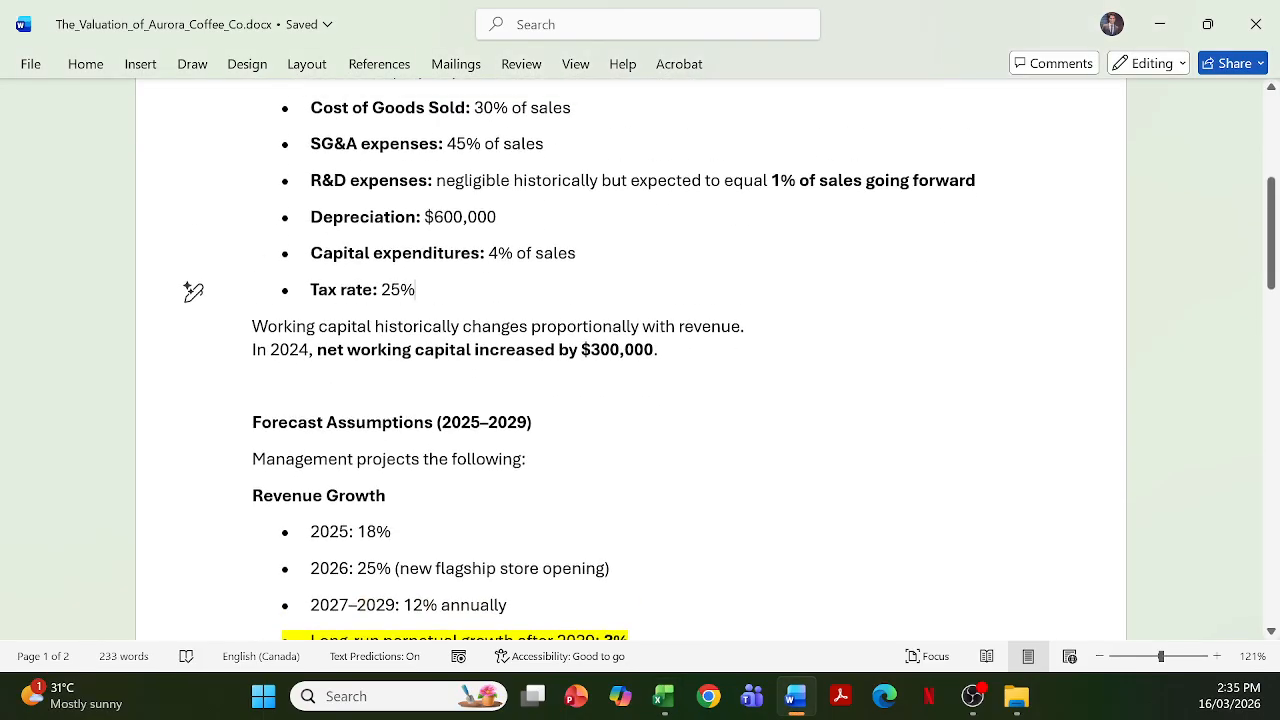
scroll(640, 360, up, 4)
key(alt+Tab)
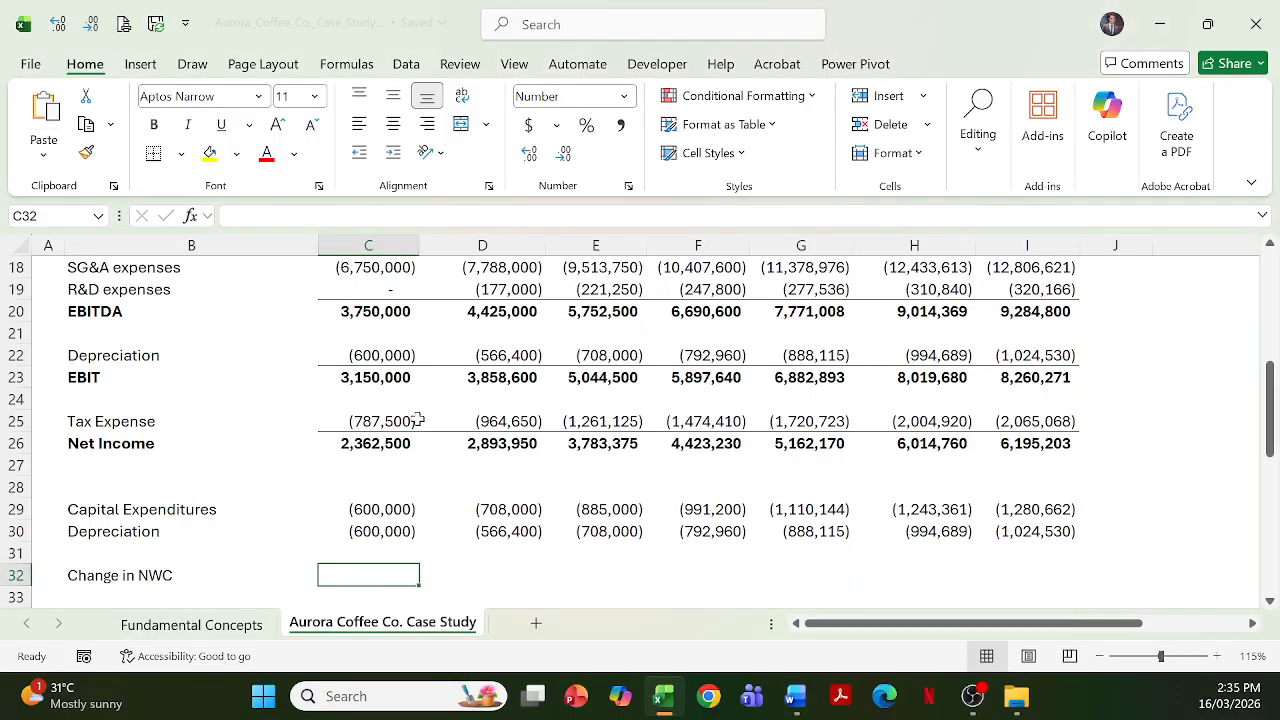
key(alt+Tab)
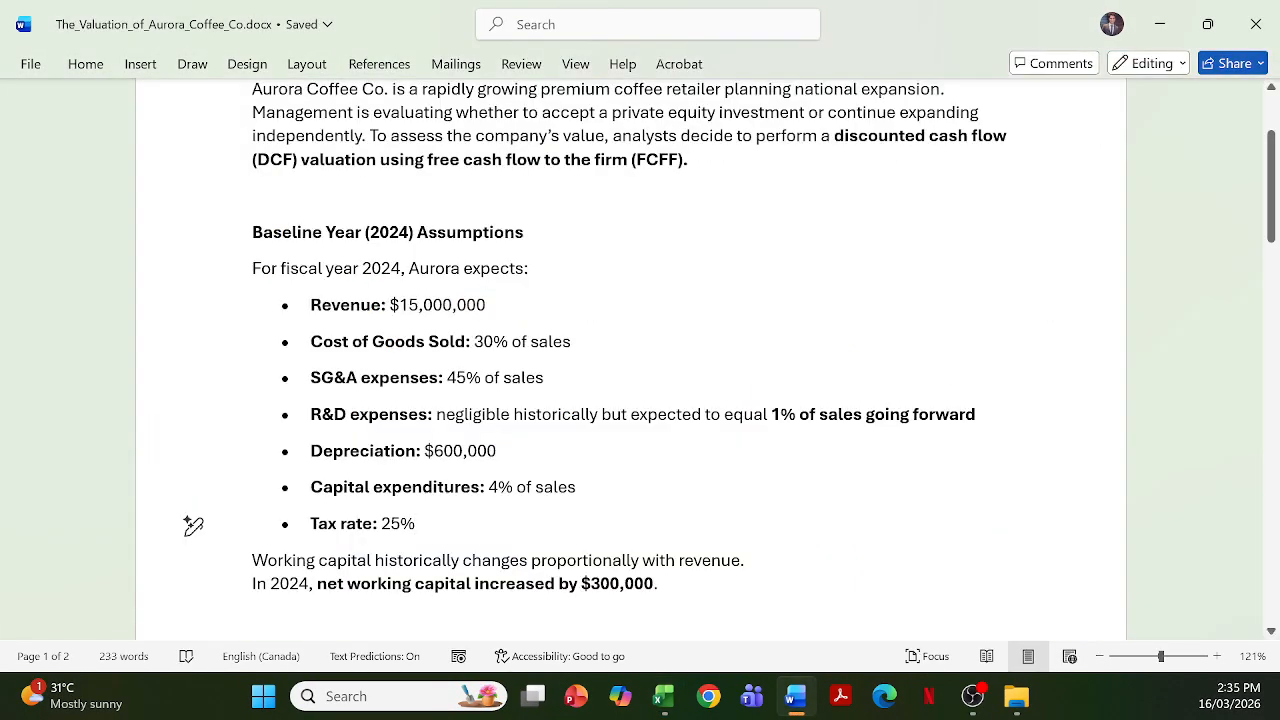
key(alt+Tab)
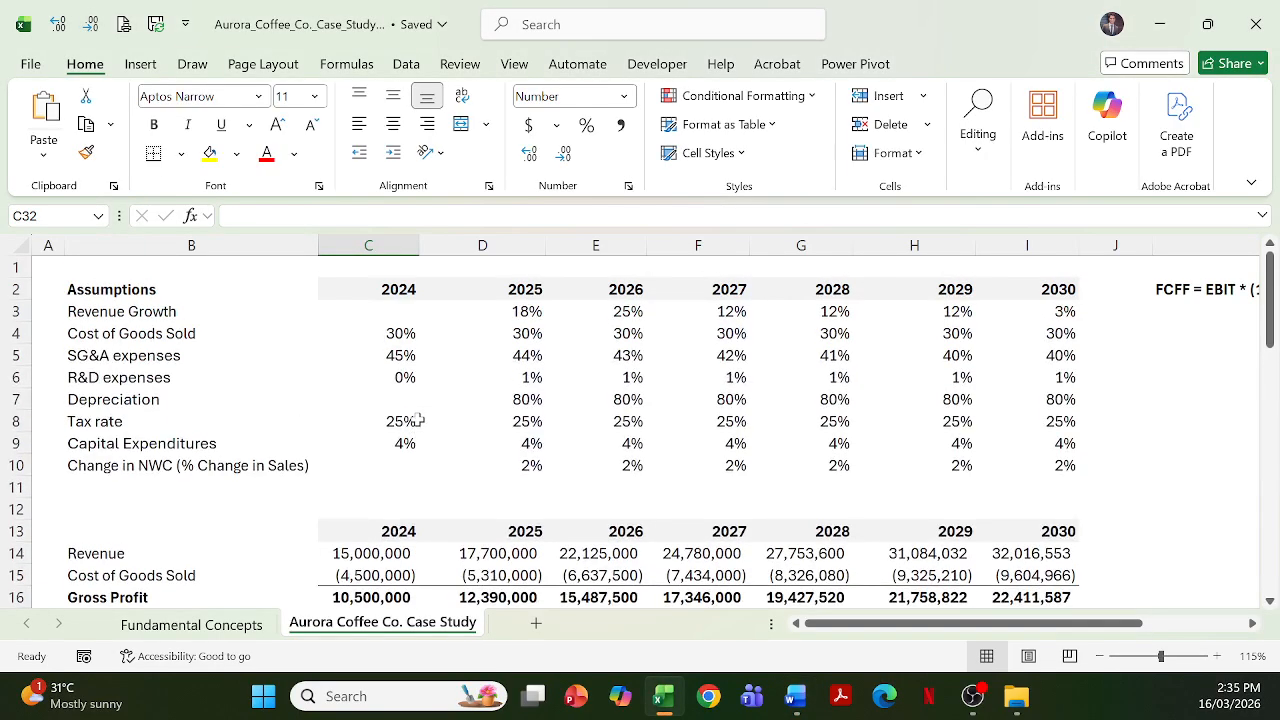
Enter the 2024 change in NWC in cell C32 as =300000
scroll(417, 421, down, 6)
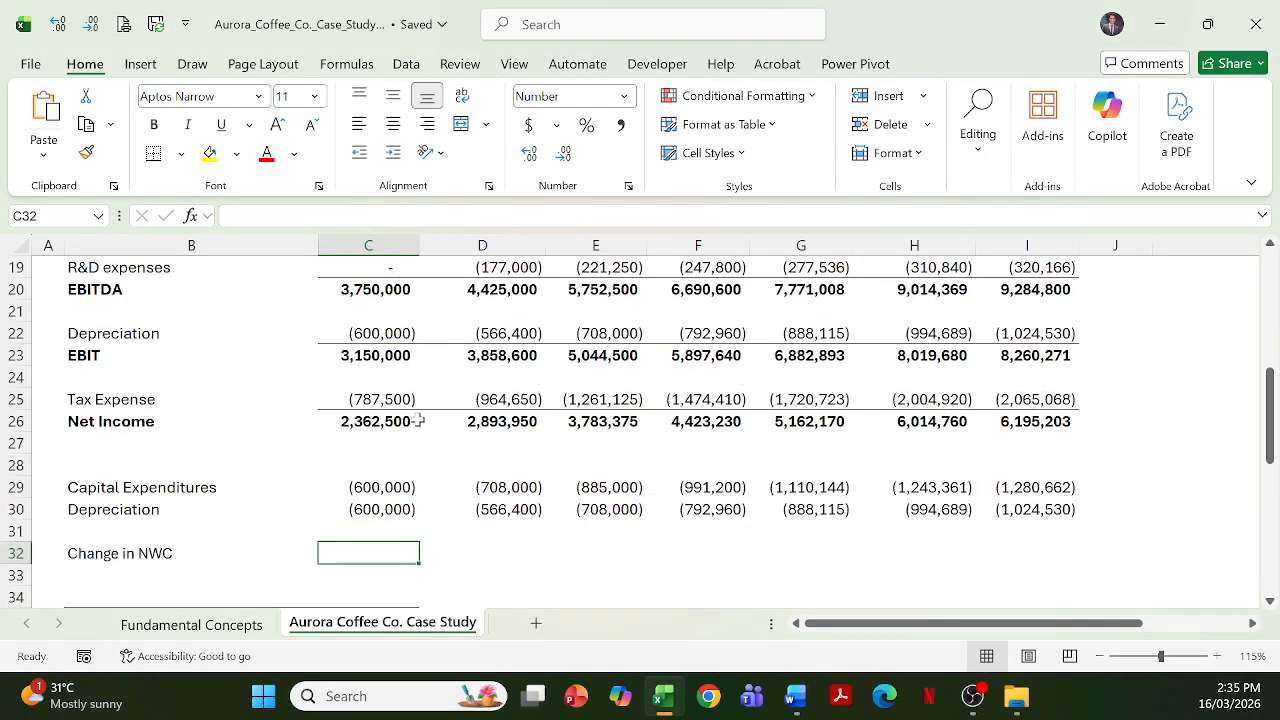
text(=30000)
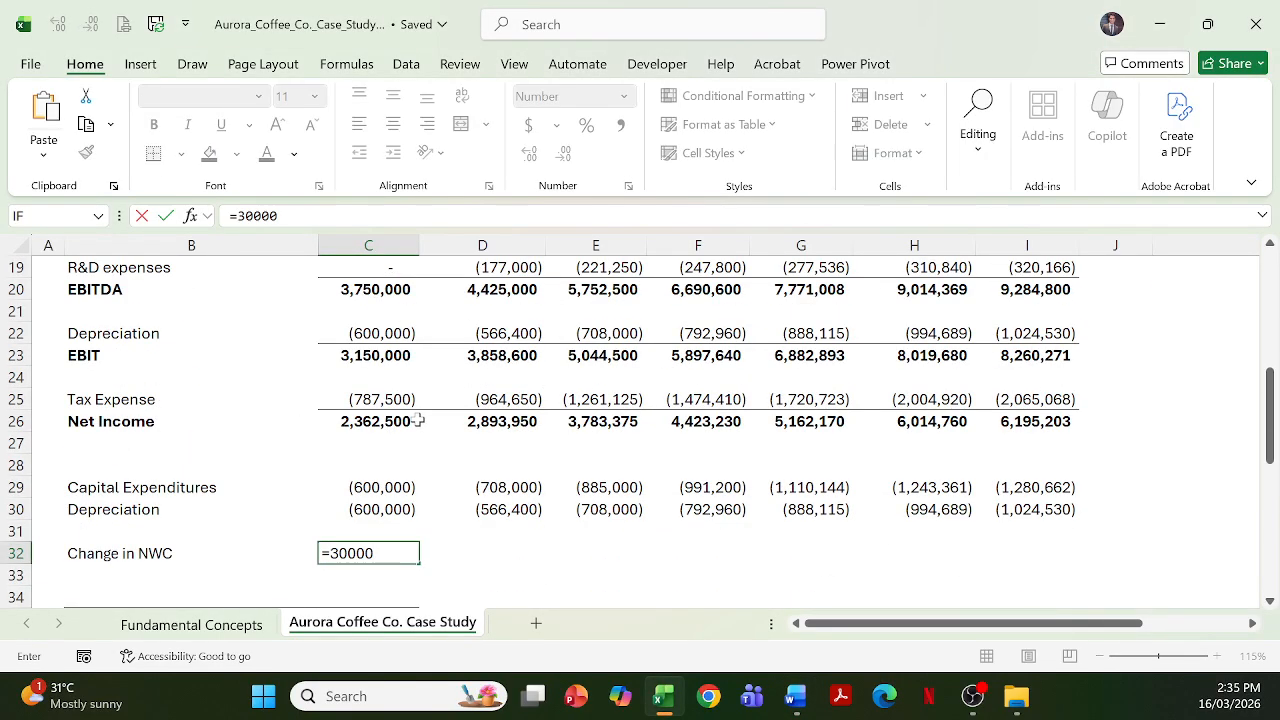
text(0)
key(ctrl+Return)
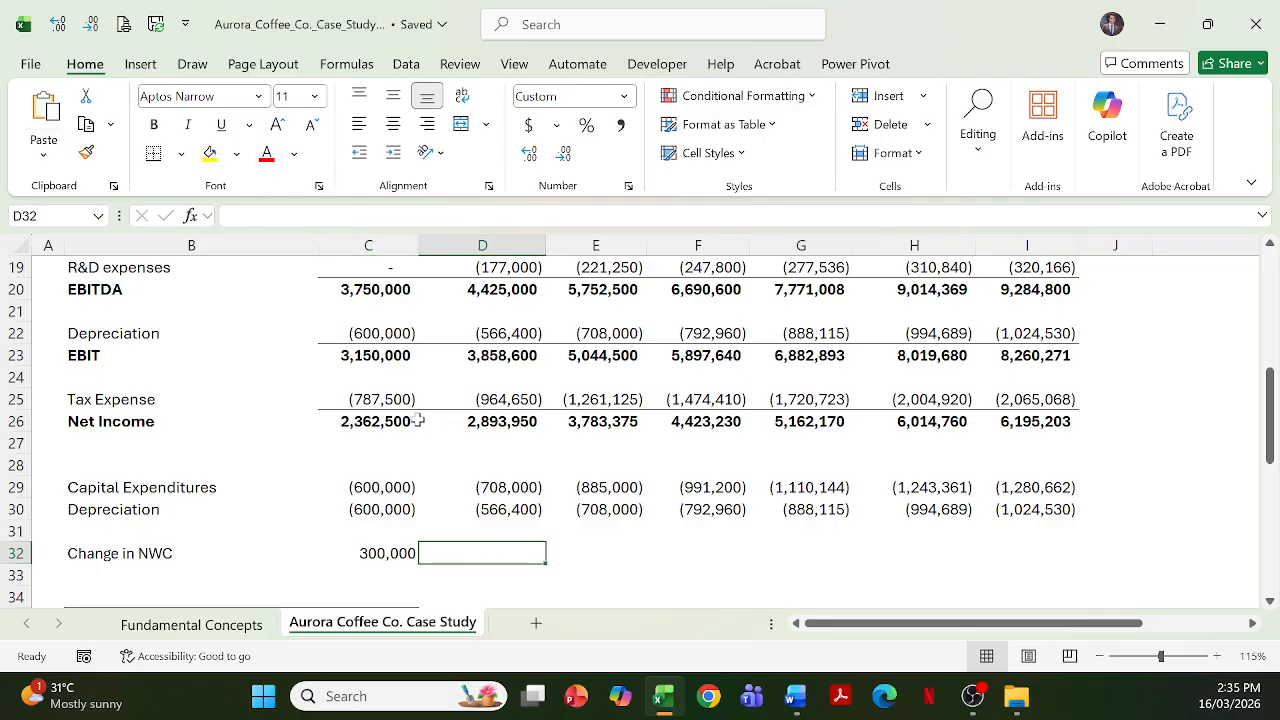
Check the forecast change in NWC assumption in the Word case document and calculate the 2025 value in Excel cell D32 with =(D14-C14)*D10
key(alt+Tab)
scroll(193, 525, down, 12)
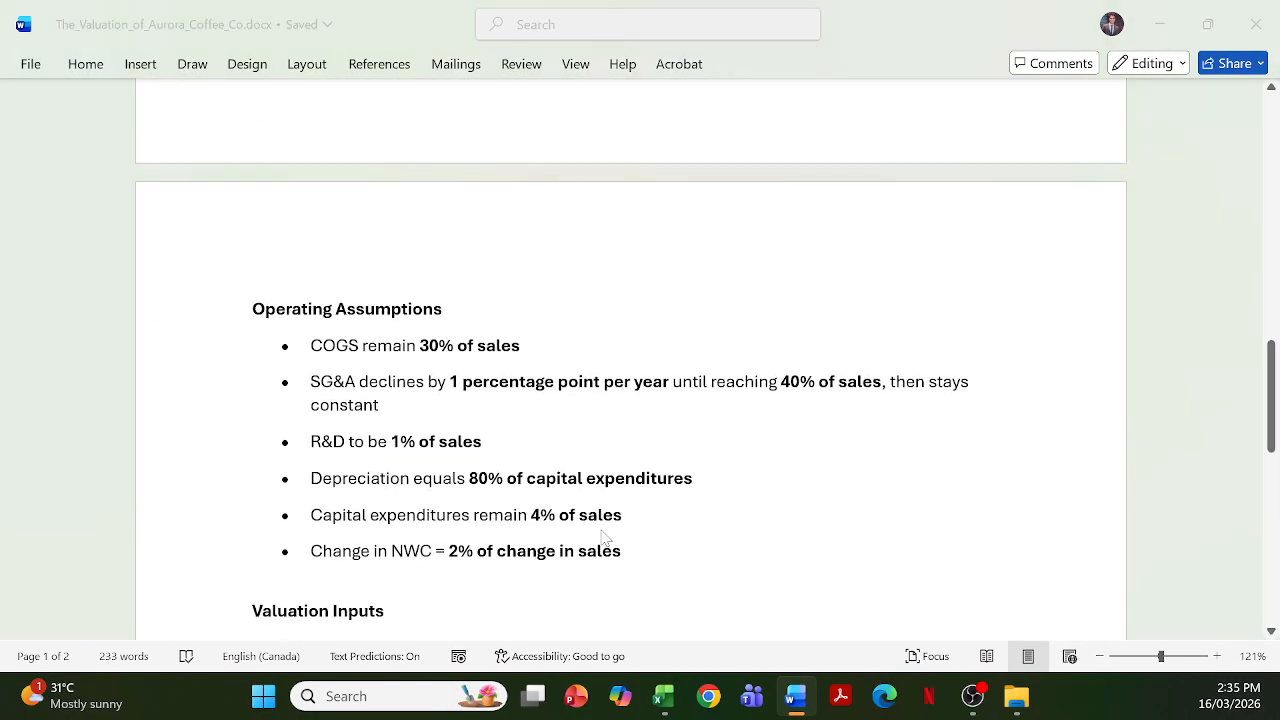
key(alt+Tab)
key(Up)
key(Down)
key(BackSpace)
text(()
key(Up)
key(Up)
key(Up)
key(Up)
key(Up)
key(Up)
key(Up)
key(Up)
key(Up)
key(Up)
key(Up)
key(Up)
key(Up)
key(Up)
key(Up)
key(Up)
key(Up)
key(Up)
key(Up)
key(Up)
key(Down)
key(Down)
key(Down)
text(-)
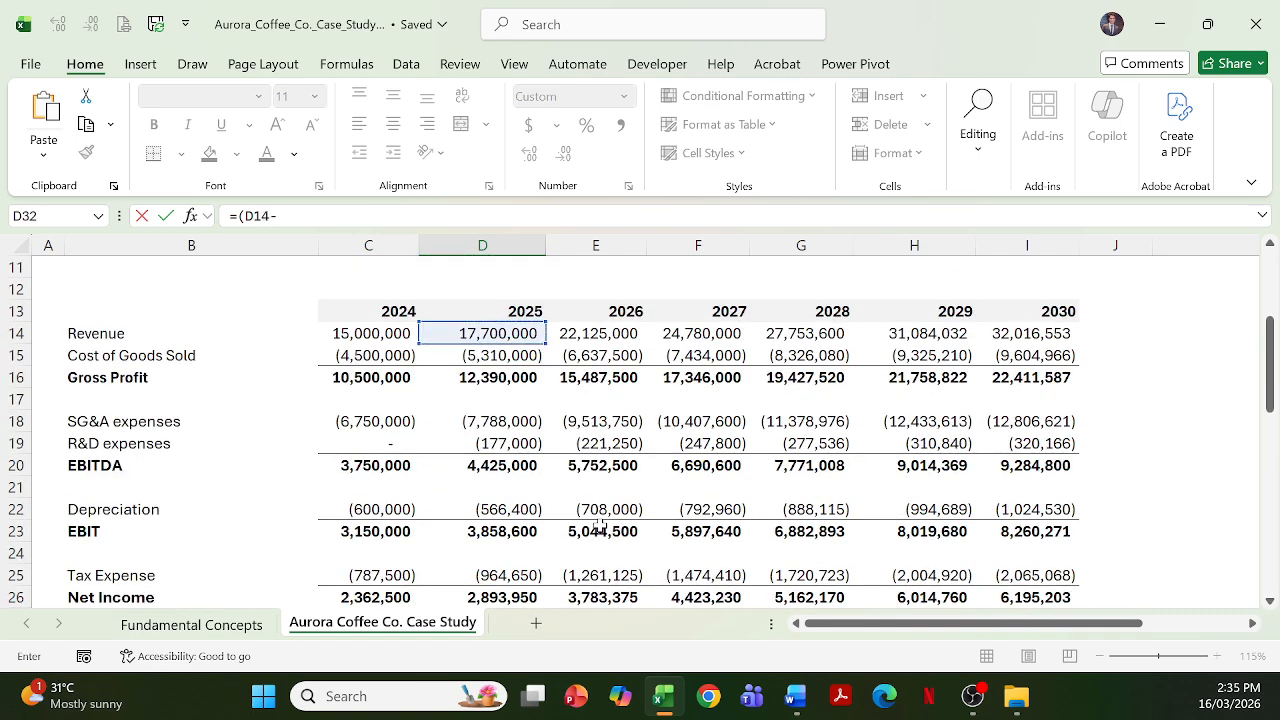
key(Left)
key(Up)
key(Up)
key(Up)
key(Up)
key(Up)
key(Up)
key(Up)
key(Up)
key(Up)
key(Up)
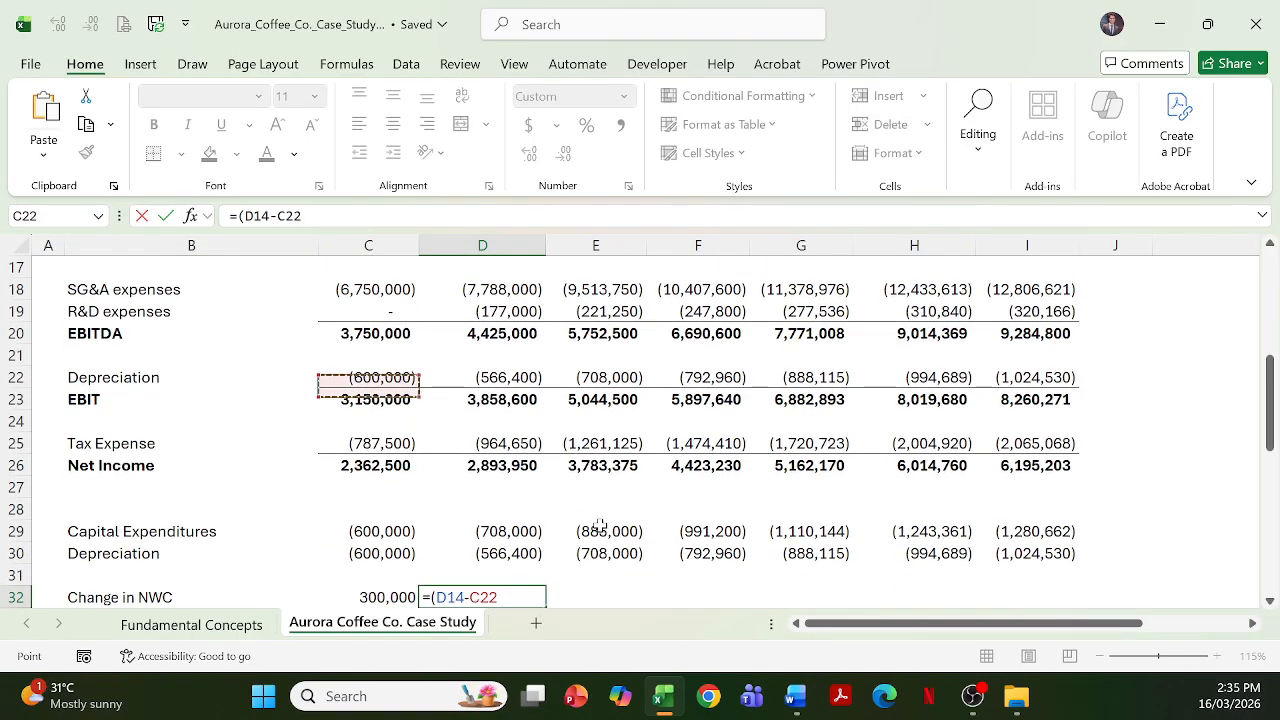
key(Up)
key(Up)
key(Up)
key(Up)
key(Up)
key(Up)
key(Up)
key(Up)
key(Up)
key(Up)
key(Down)
key(Down)
text()*)
key(Up)
key(Up)
key(Up)
key(Up)
key(Up)
key(Up)
key(Up)
key(Up)
key(Up)
key(Up)
key(Up)
key(Up)
key(Up)
key(Up)
key(Up)
key(Up)
key(Up)
key(Up)
key(Up)
key(Up)
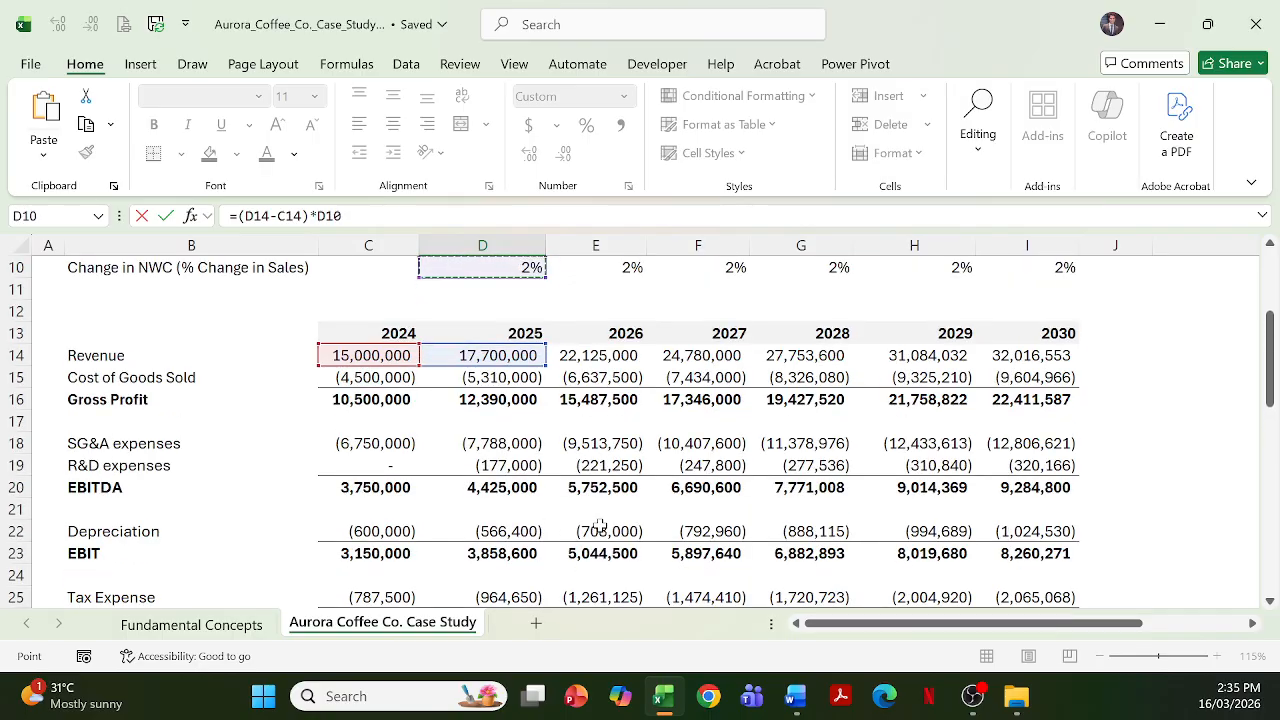
key(ctrl+Return)
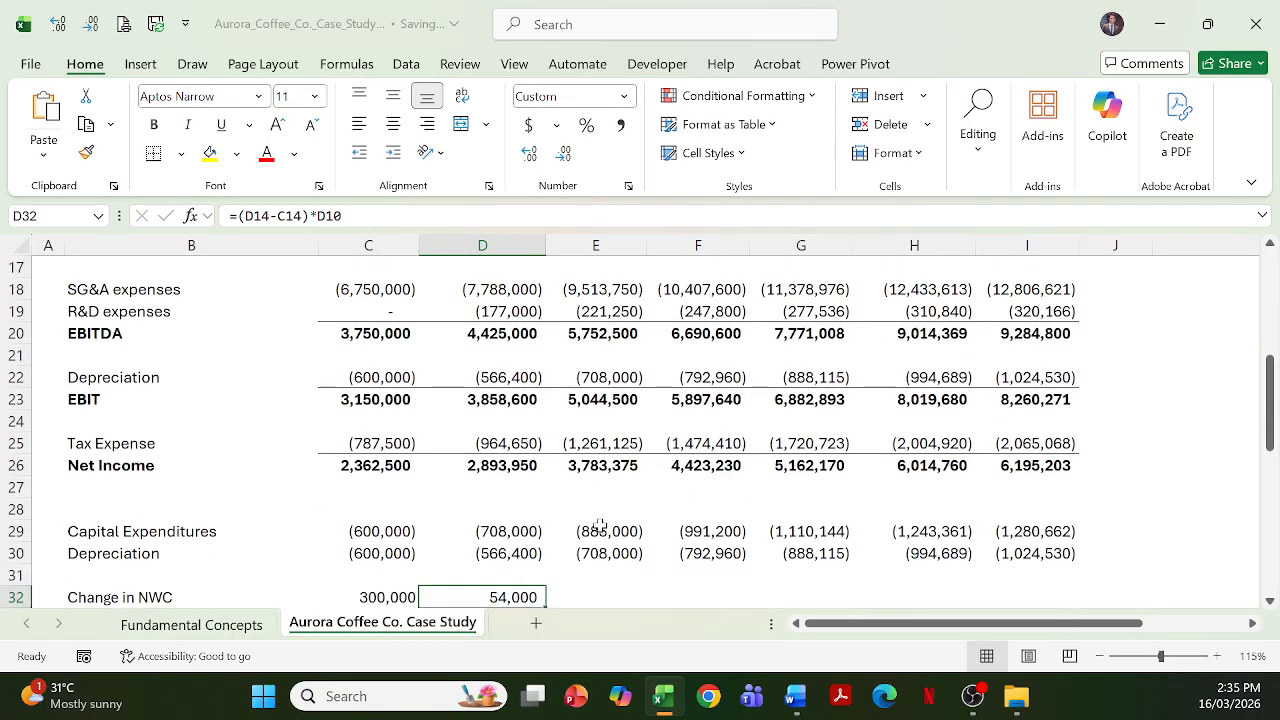
Fill the change in NWC formula across the row through 2030, covering D32:I32
key(shift+Right)
key(shift+Right)
key(shift+Right)
key(shift+Right)
key(shift+Right)
key(ctrl+r)
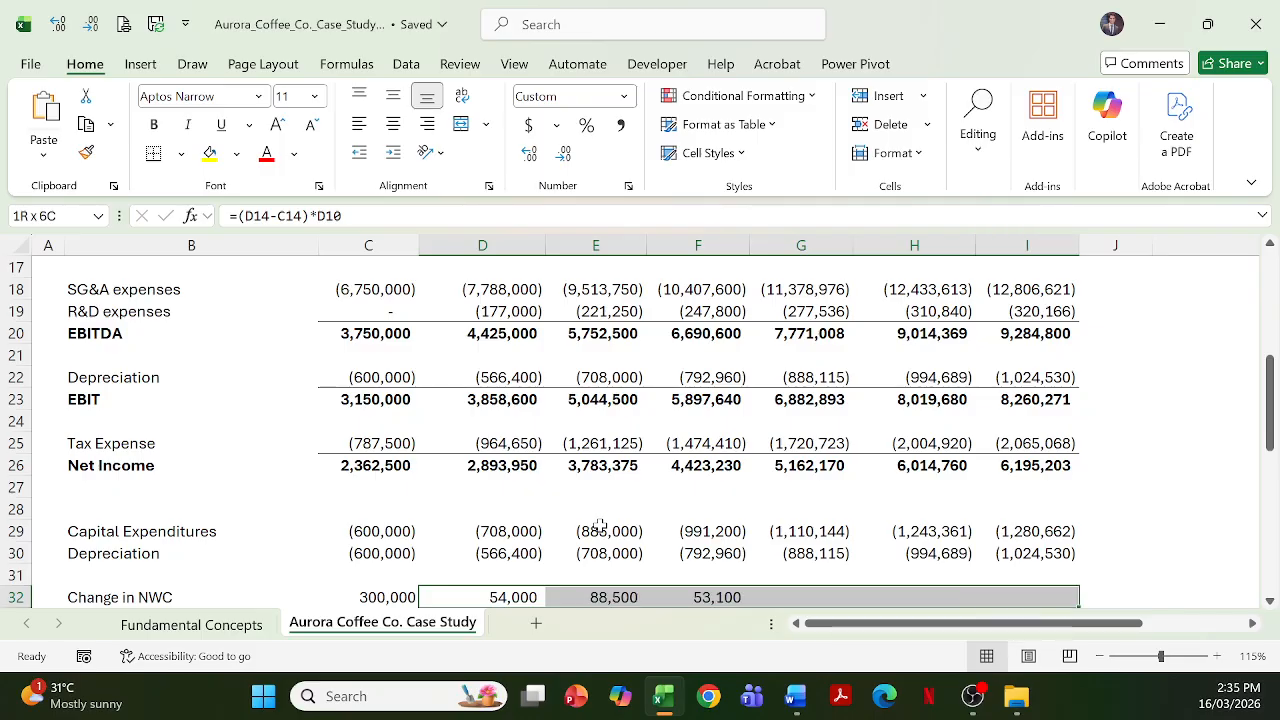
key(Down)
key(Down)
key(Down)
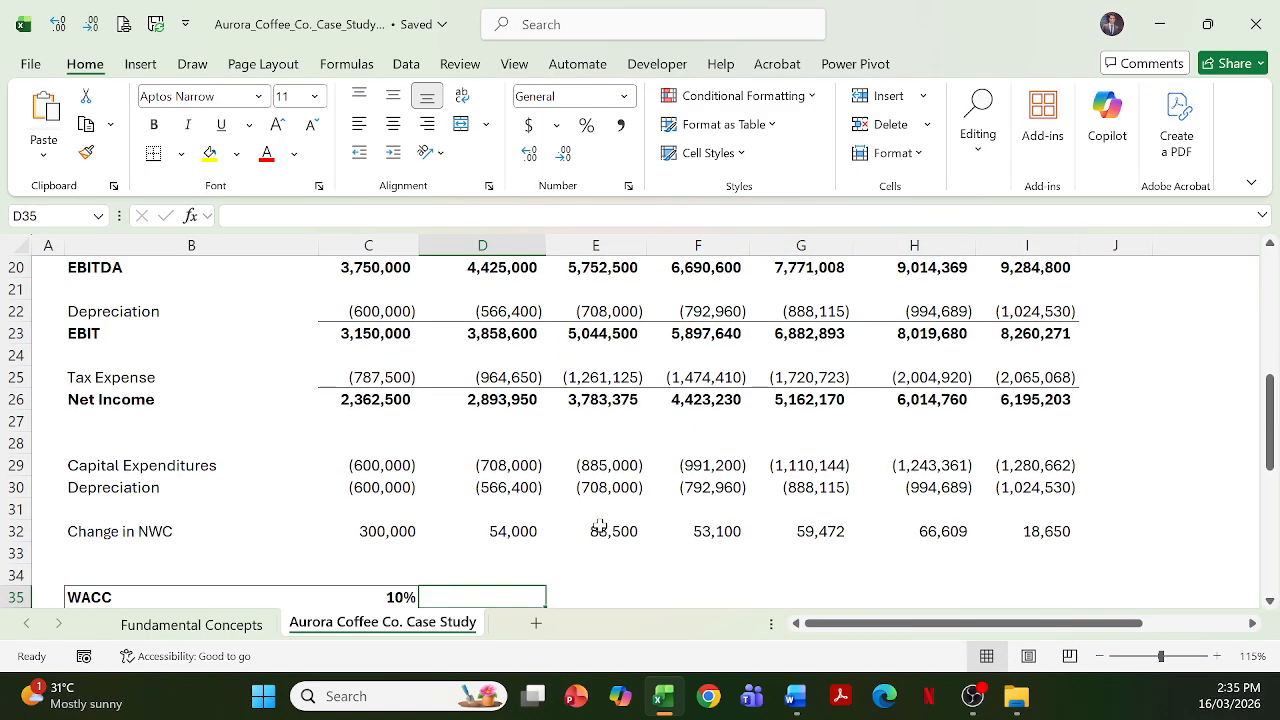
key(Up)
key(Up)
key(Up)
key(Up)
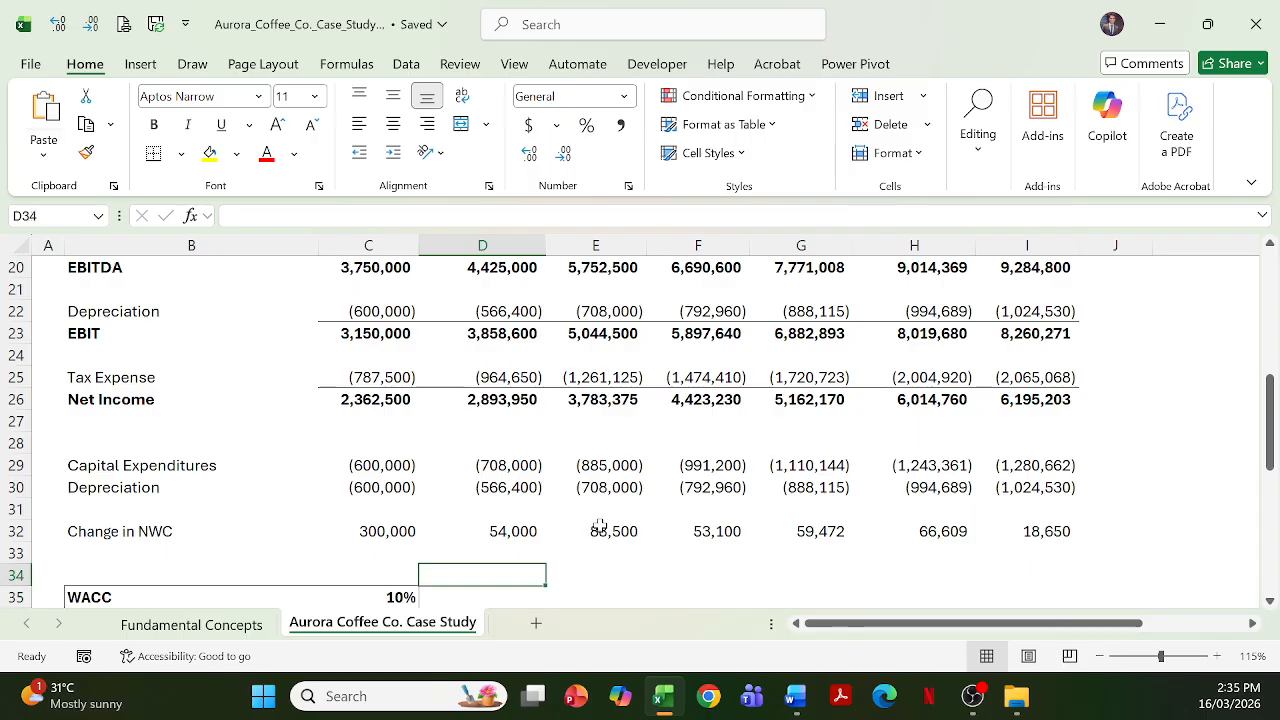
Review the FCFF formula definition in cell K2 beside the assumptions table
key(Up)
key(Up)
key(Up)
key(Up)
key(Up)
key(Up)
key(Up)
key(Up)
key(Up)
key(Up)
key(Up)
key(Up)
key(Up)
key(Up)
key(Up)
key(Up)
key(Up)
key(Up)
key(Up)
key(Up)
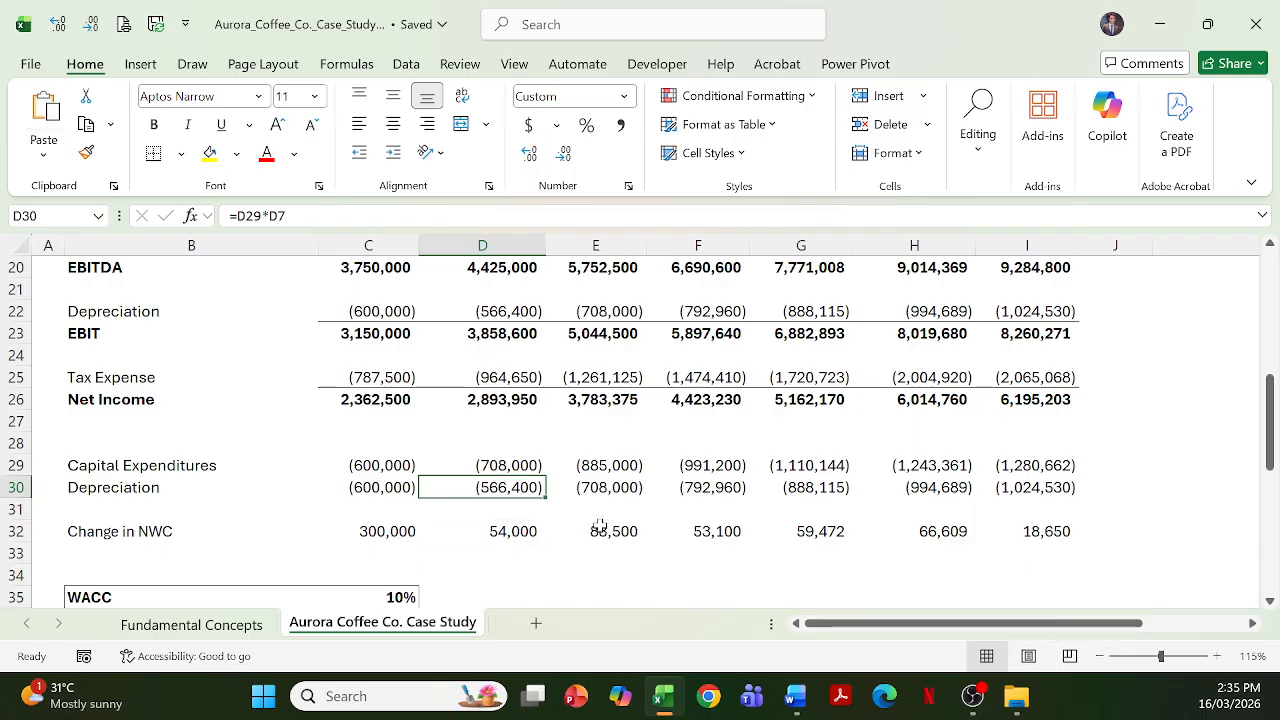
key(Right)
key(Right)
key(Right)
key(Right)
key(Right)
key(Right)
key(Right)
key(Right)
key(Right)
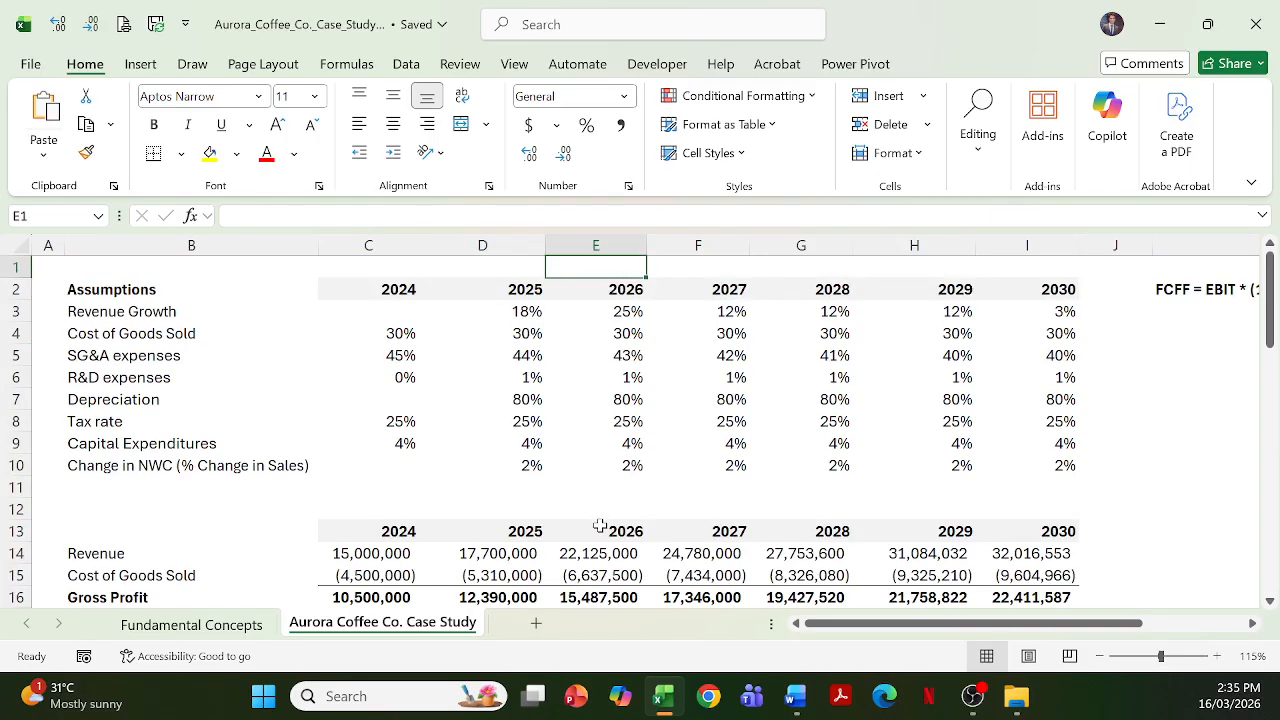
key(Left)
key(Left)
key(Left)
key(Down)
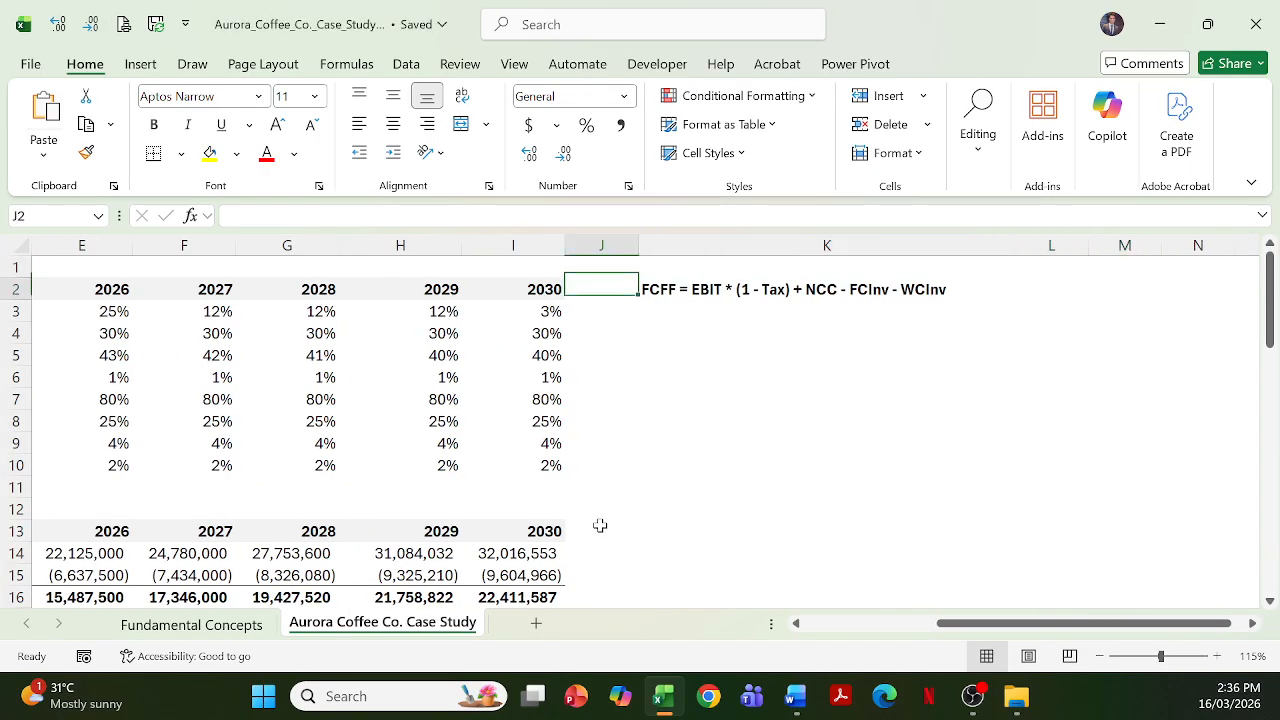
key(Right)
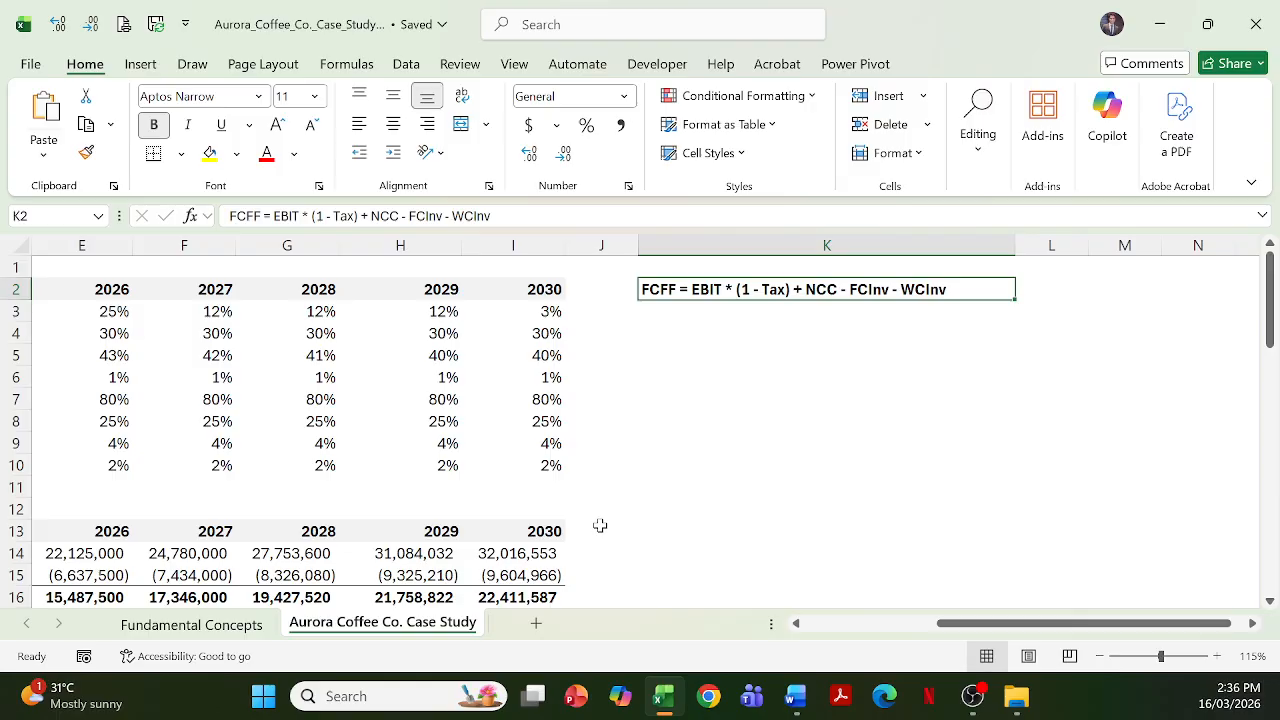
Examine the WACC and terminal growth rate in C35:C36 and trace the growth rate's reference to its source in the assumptions table
key(Down)
key(Left)
key(Left)
key(Left)
key(Left)
key(Left)
key(Left)
key(Left)
key(Left)
key(Down)
key(Down)
key(Down)
key(Down)
key(Down)
key(Down)
key(Down)
key(Down)
key(Down)
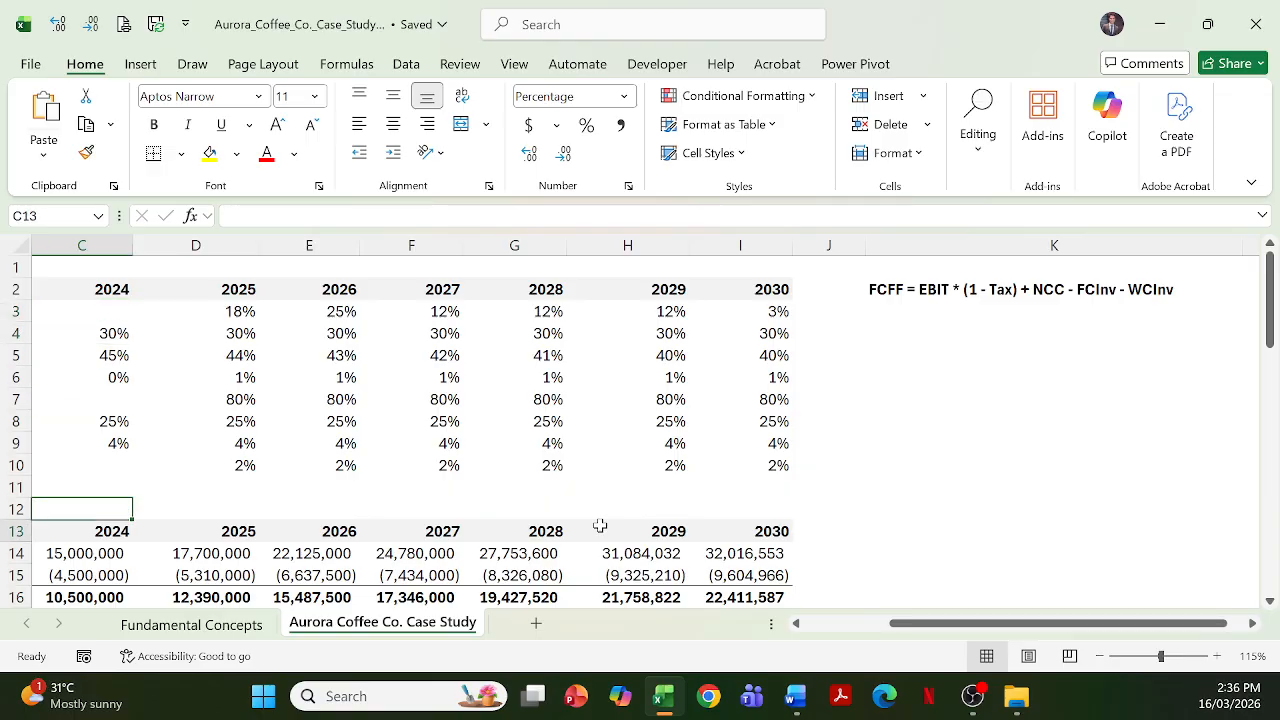
key(Down)
key(Down)
key(Down)
key(Down)
key(Down)
key(Down)
key(Down)
key(Down)
key(Down)
key(Down)
key(Down)
key(Down)
key(Down)
key(Down)
key(Down)
key(Left)
key(Down)
key(Down)
key(Down)
key(Down)
key(Down)
key(Down)
key(Down)
key(Down)
key(Down)
key(Down)
key(Down)
key(Down)
key(Down)
key(Down)
key(Up)
key(Up)
key(Up)
key(Up)
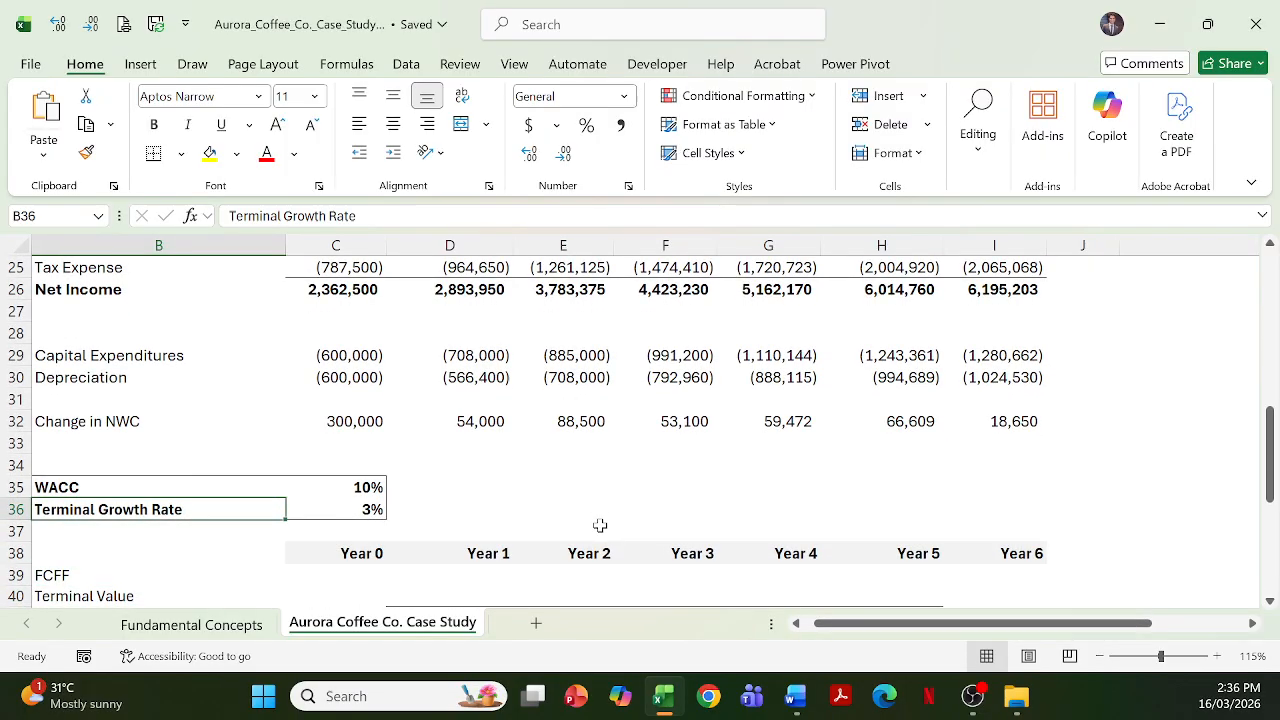
key(Up)
key(Right)
key(Down)
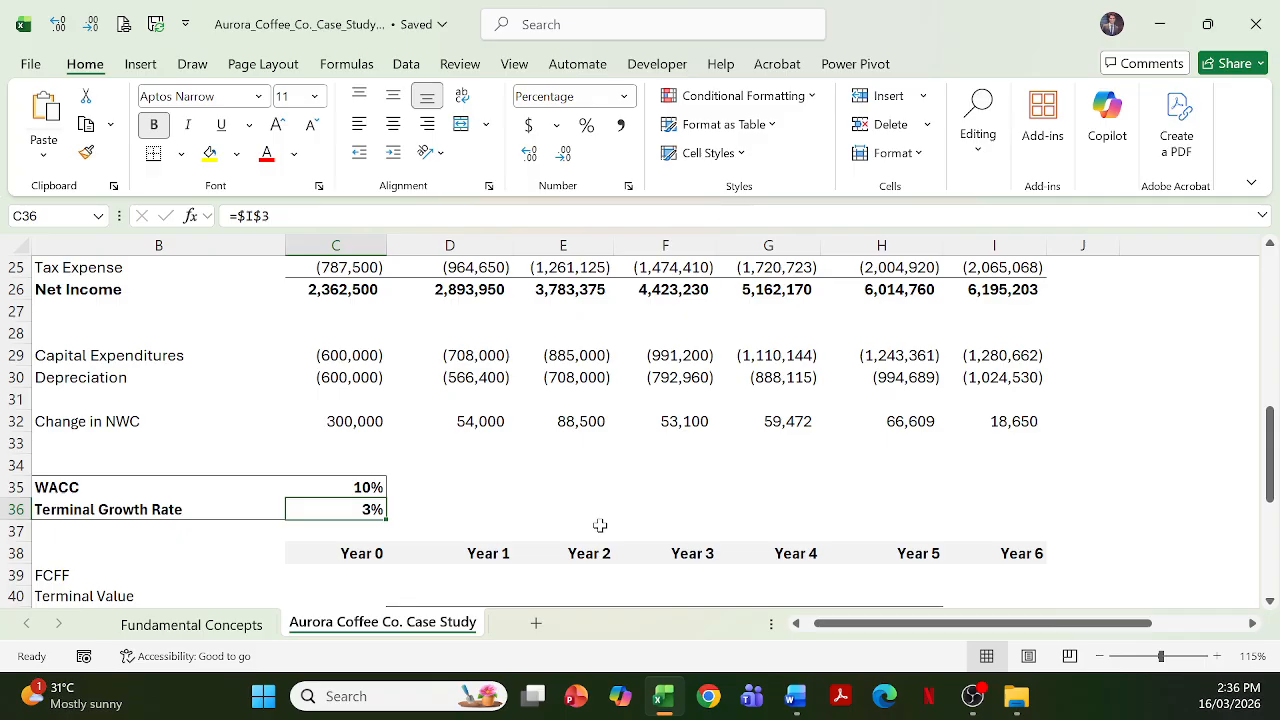
key(F2)
scroll(600, 525, up, 8)
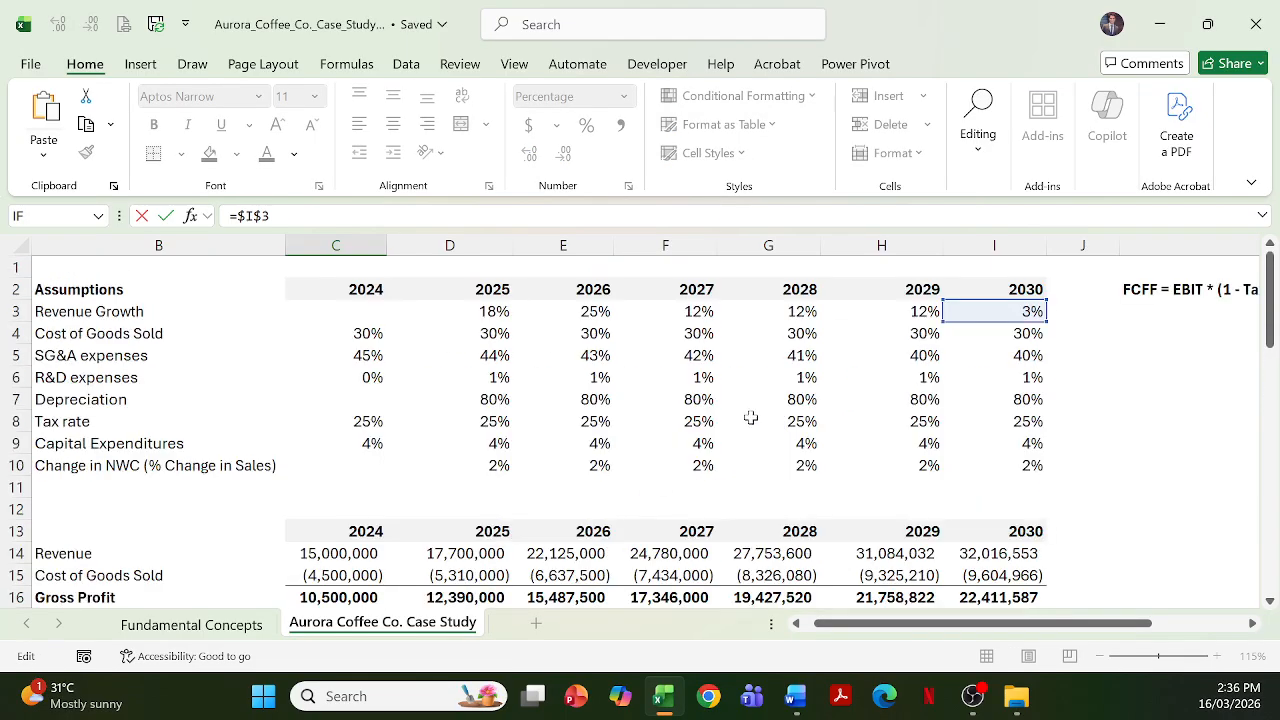
key(Escape)
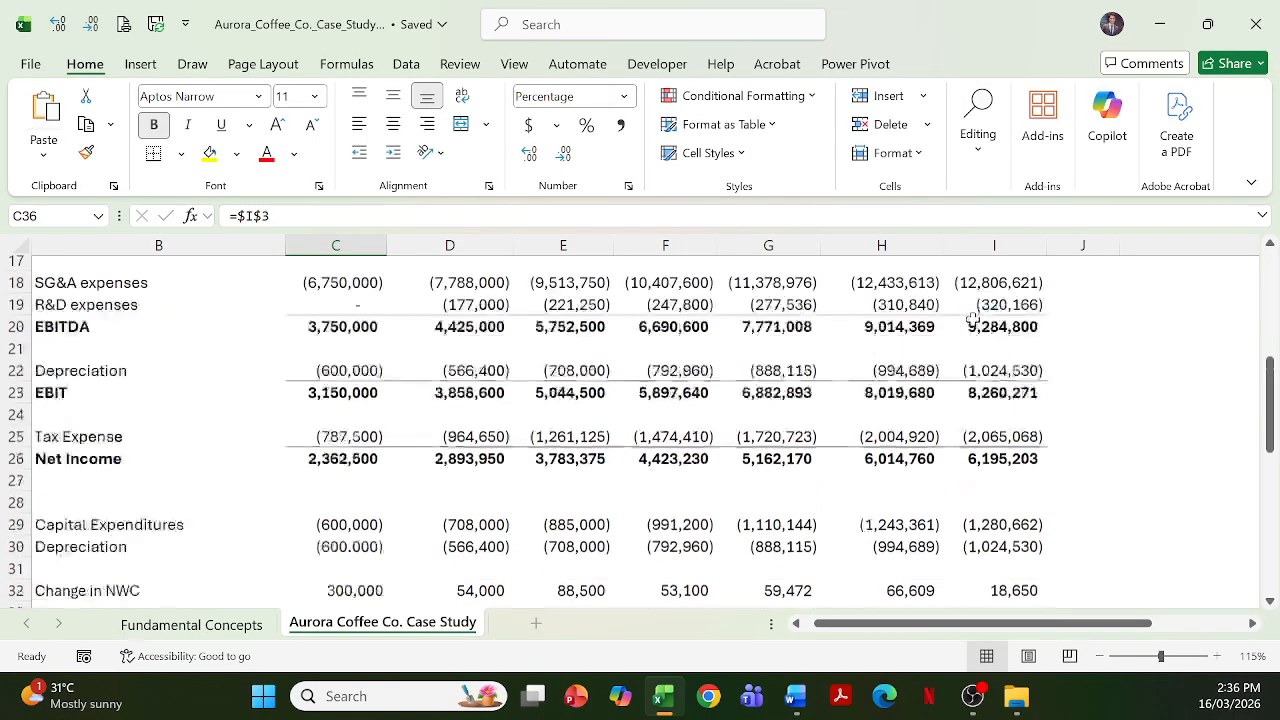
scroll(894, 375, down, 2)
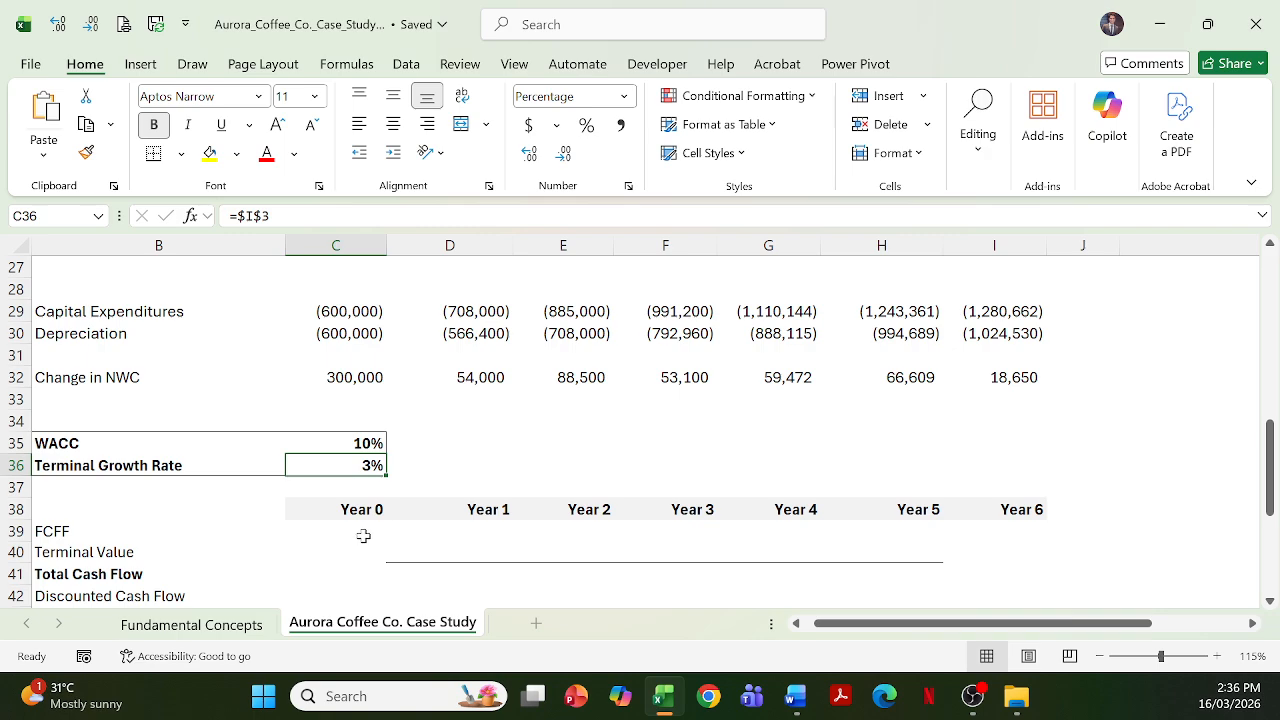
Calculate the Year 1 FCFF in cell D39 with =D26-D22+D29-D32, checking it against the FCFF definition beside the assumptions table
click(454, 527)
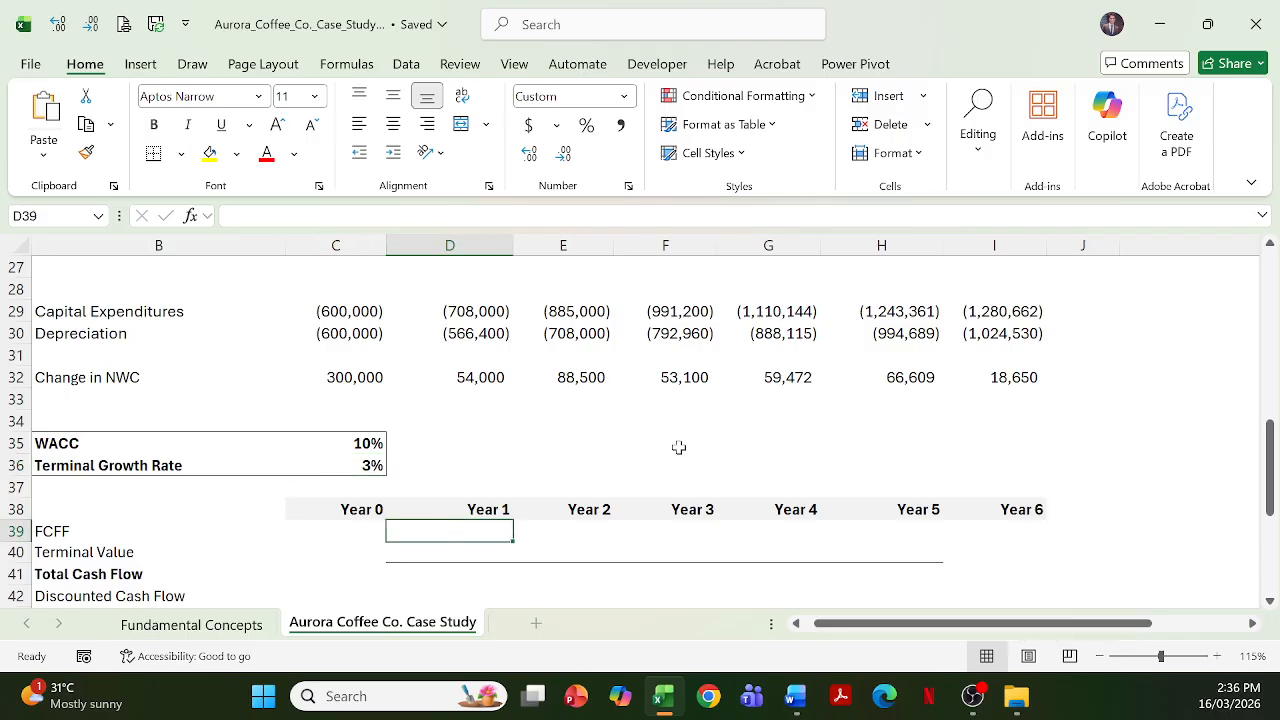
text(=)
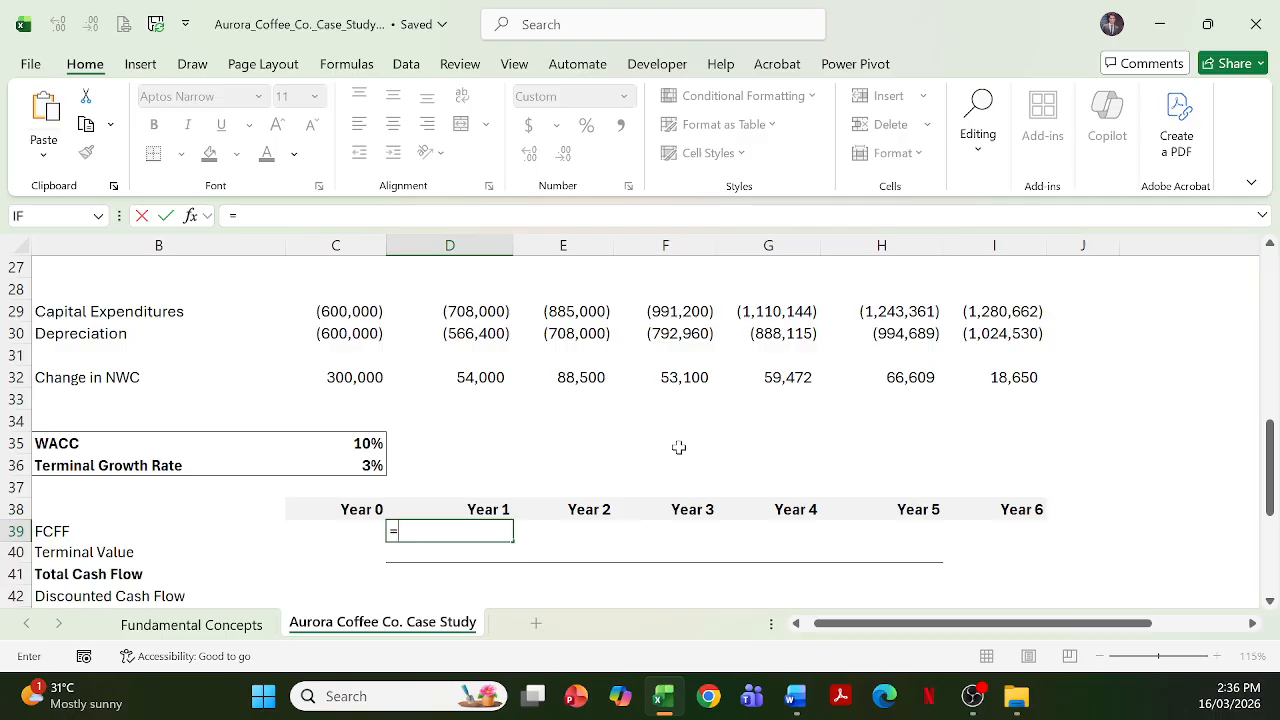
key(Up)
key(Up)
key(Up)
key(Up)
key(Up)
key(Up)
key(Up)
key(Up)
key(Up)
key(Up)
key(Up)
key(Up)
key(Up)
key(Up)
key(Up)
key(Up)
key(Up)
key(Up)
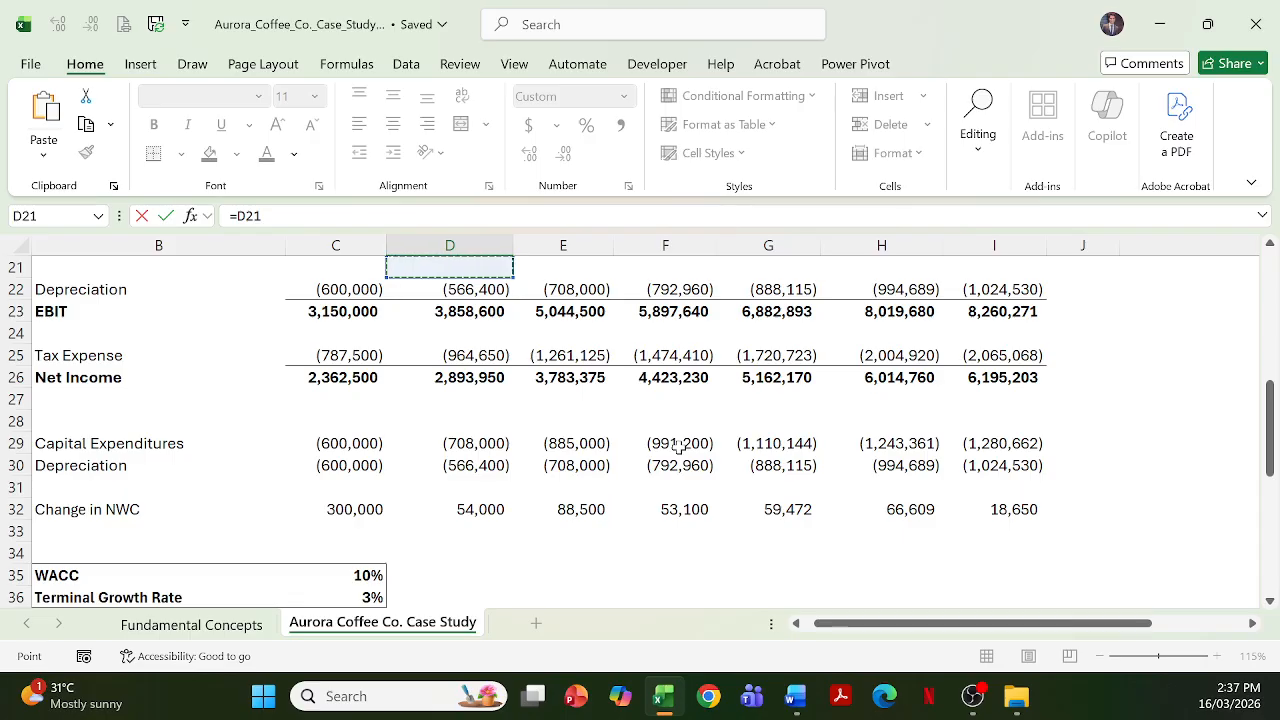
key(Down)
key(Down)
key(Down)
key(Down)
key(Down)
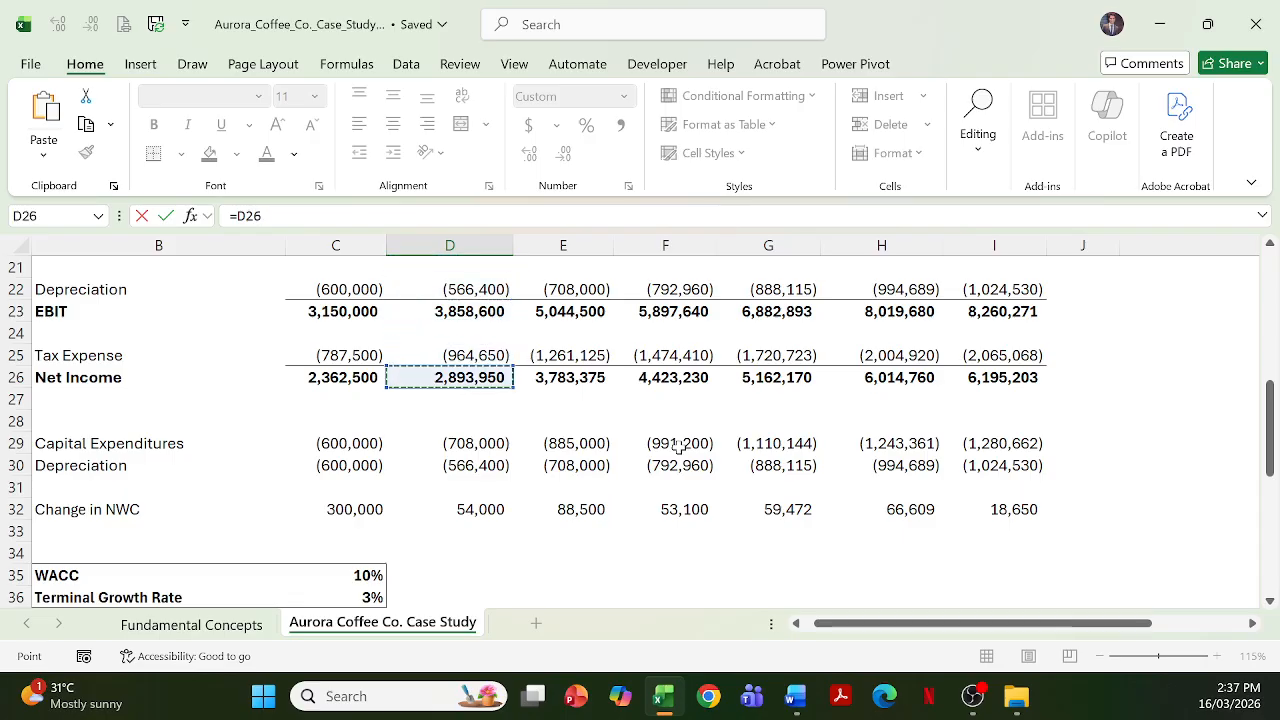
text(+)
key(Up)
key(Up)
key(Up)
key(Up)
key(Up)
key(Up)
key(Up)
key(Up)
key(Up)
key(Up)
key(Up)
key(Up)
key(Up)
key(Up)
key(Up)
key(Up)
key(Up)
key(Up)
key(Up)
key(Up)
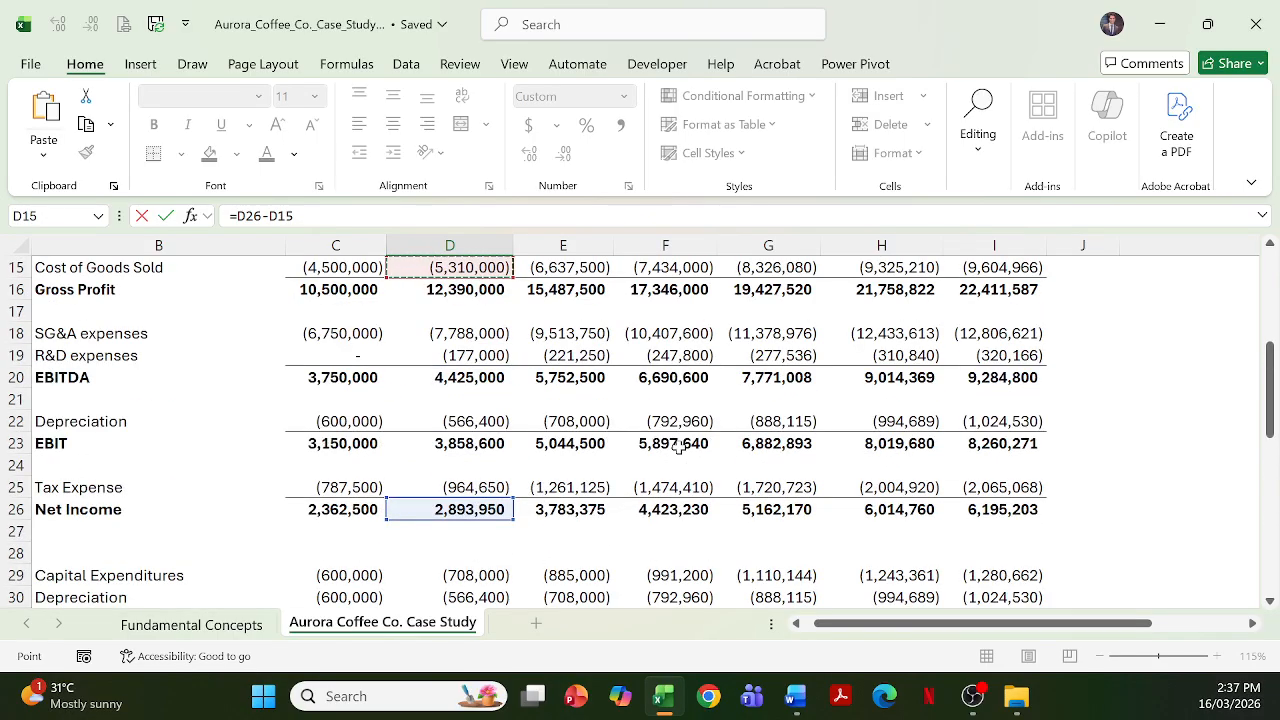
key(Down)
key(Down)
key(Down)
key(Down)
key(Down)
key(Down)
key(Down)
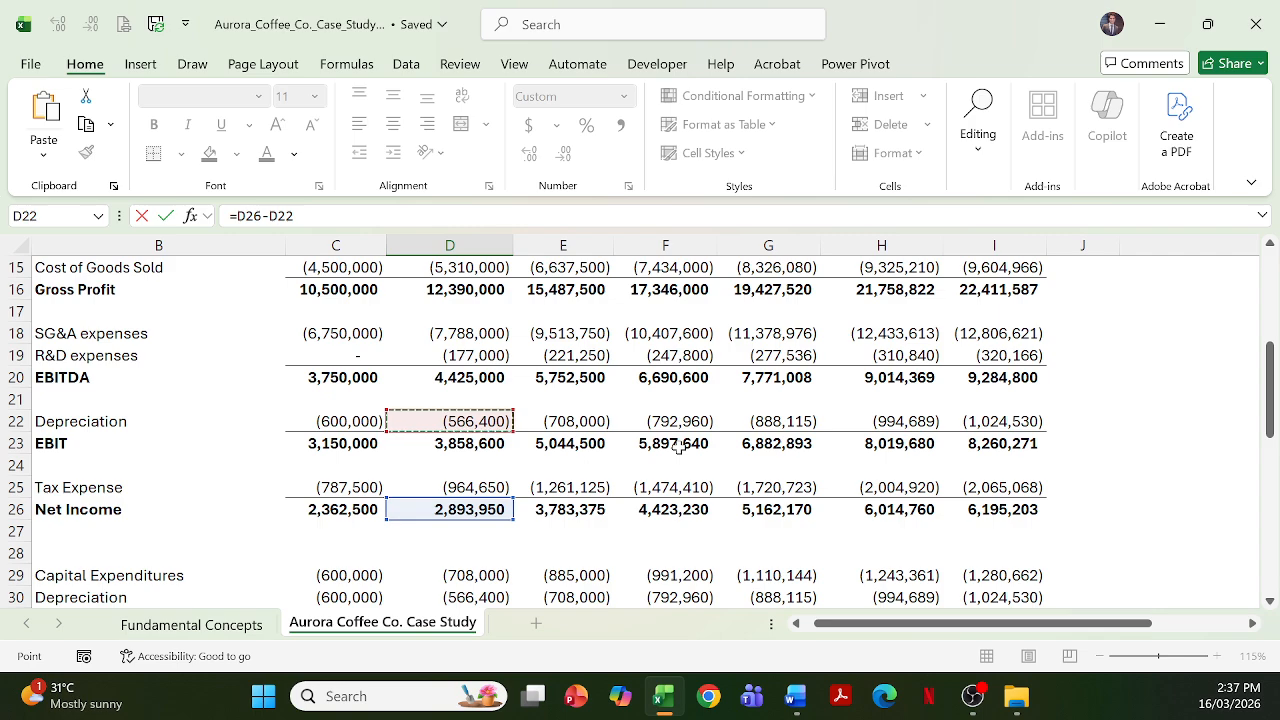
text(+)
key(Down)
key(Down)
key(Down)
key(Down)
key(Down)
key(Down)
key(Down)
key(Down)
key(Down)
key(Down)
key(Down)
key(Down)
key(Down)
key(Down)
key(Down)
key(Down)
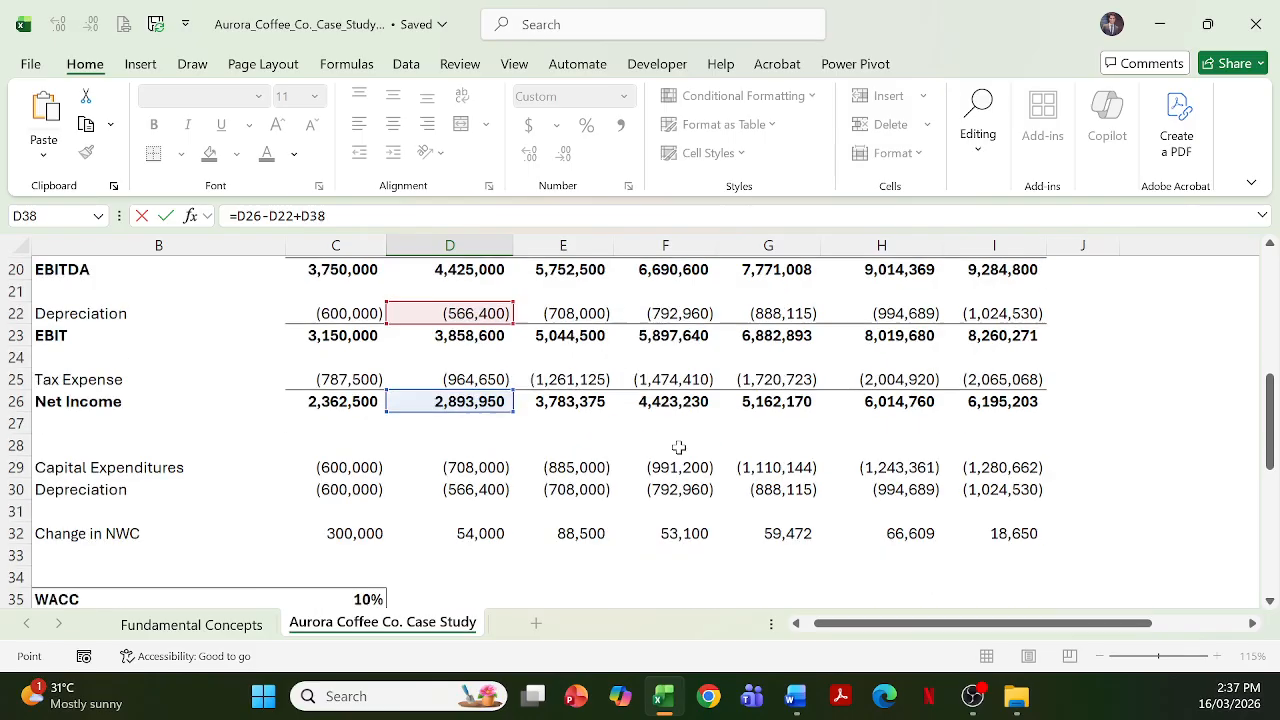
key(Up)
key(Up)
key(Up)
key(Up)
key(Up)
key(Up)
key(Up)
key(Up)
key(Up)
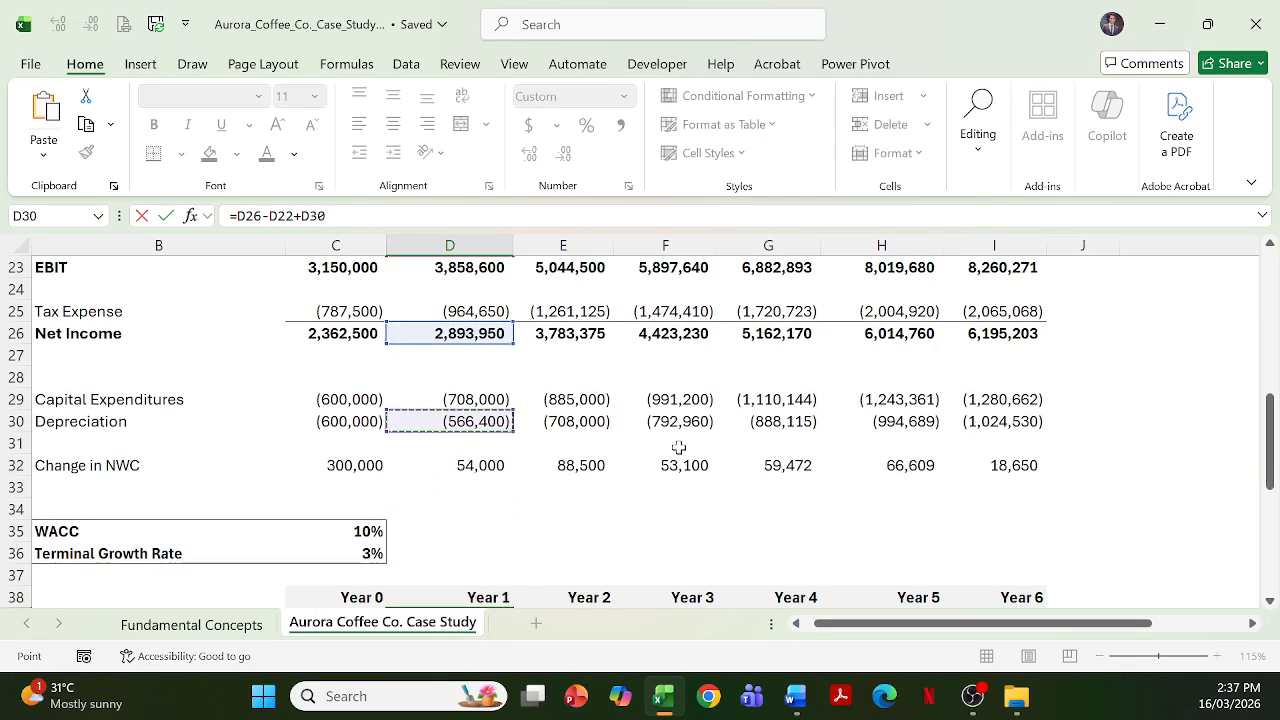
scroll(628, 428, up, 8)
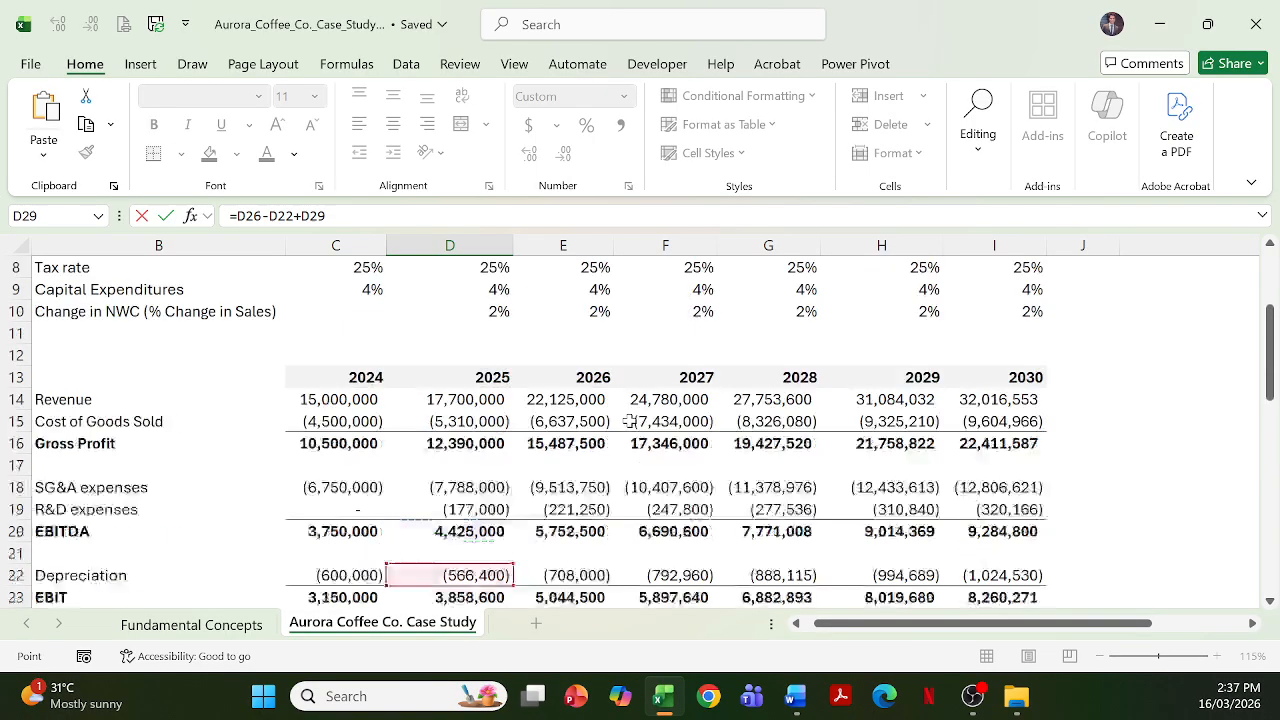
drag(985, 623, 1048, 623)
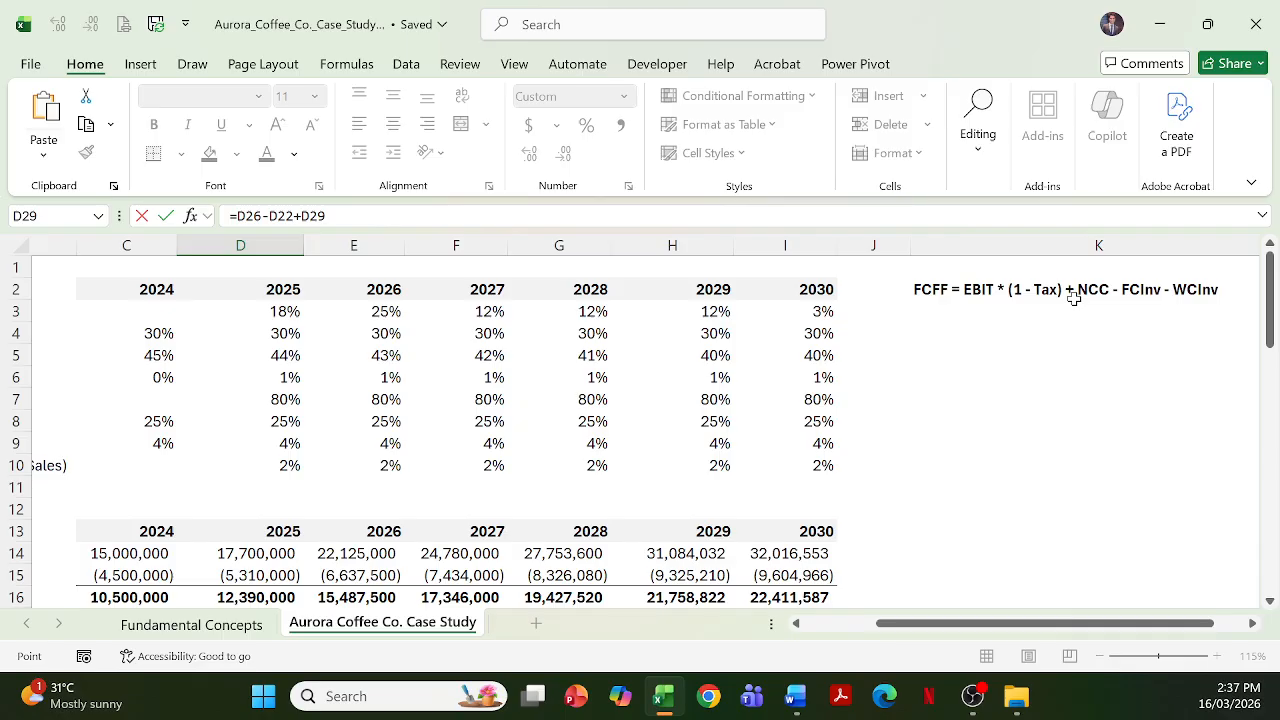
scroll(458, 484, down, 8)
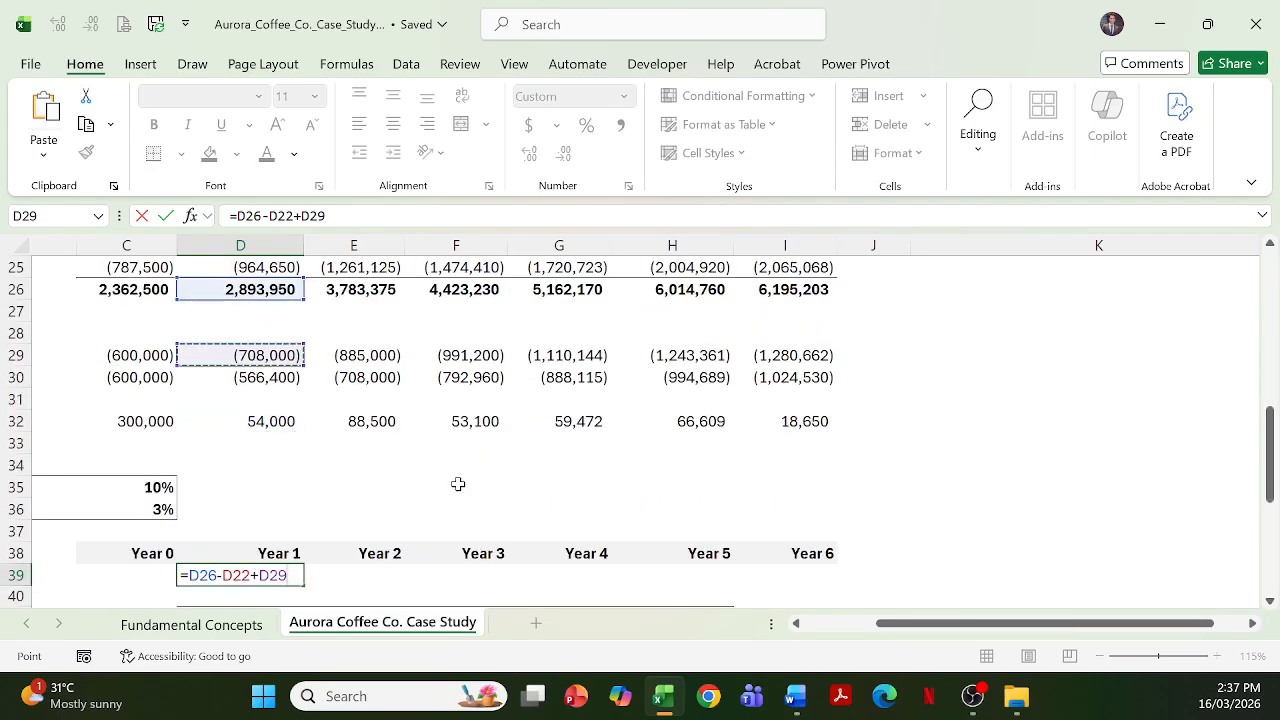
text(-)
key(Up)
key(Up)
key(Up)
key(Up)
key(Up)
key(Up)
key(Up)
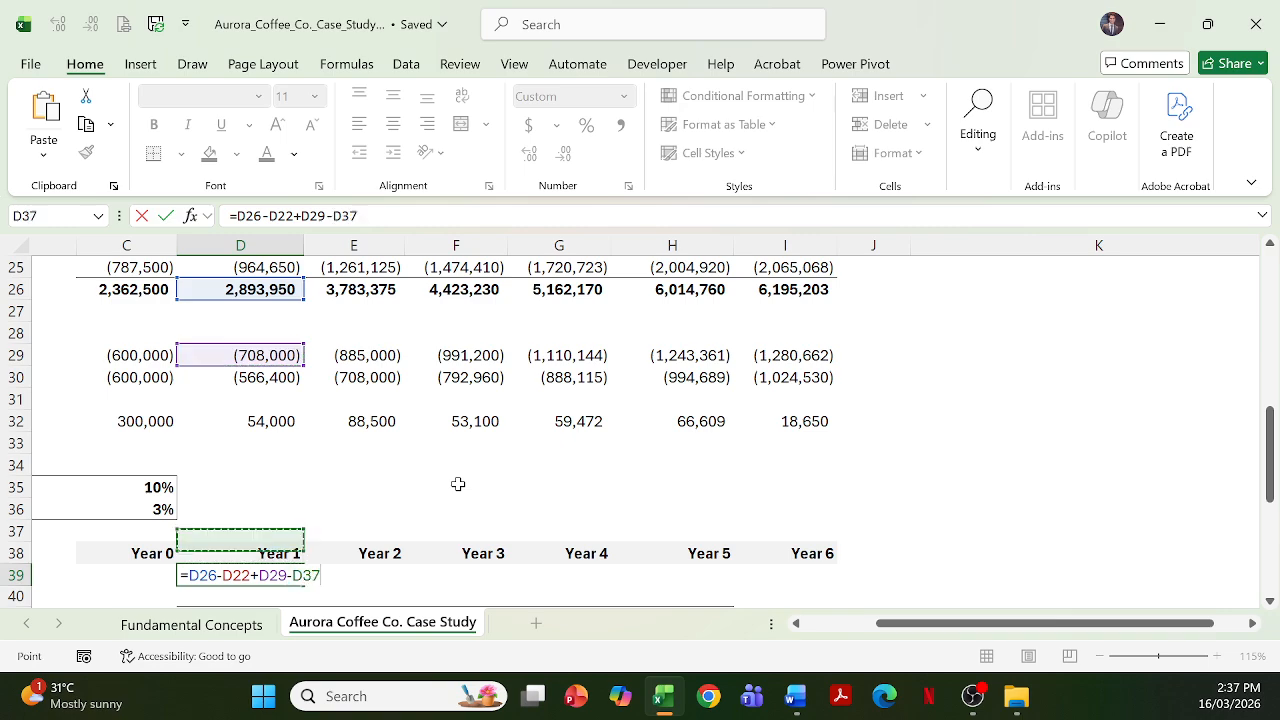
key(Return)
Fill the Year 1 FCFF formula across the row through Year 6, covering D39:I39
key(Left)
key(Left)
key(Left)
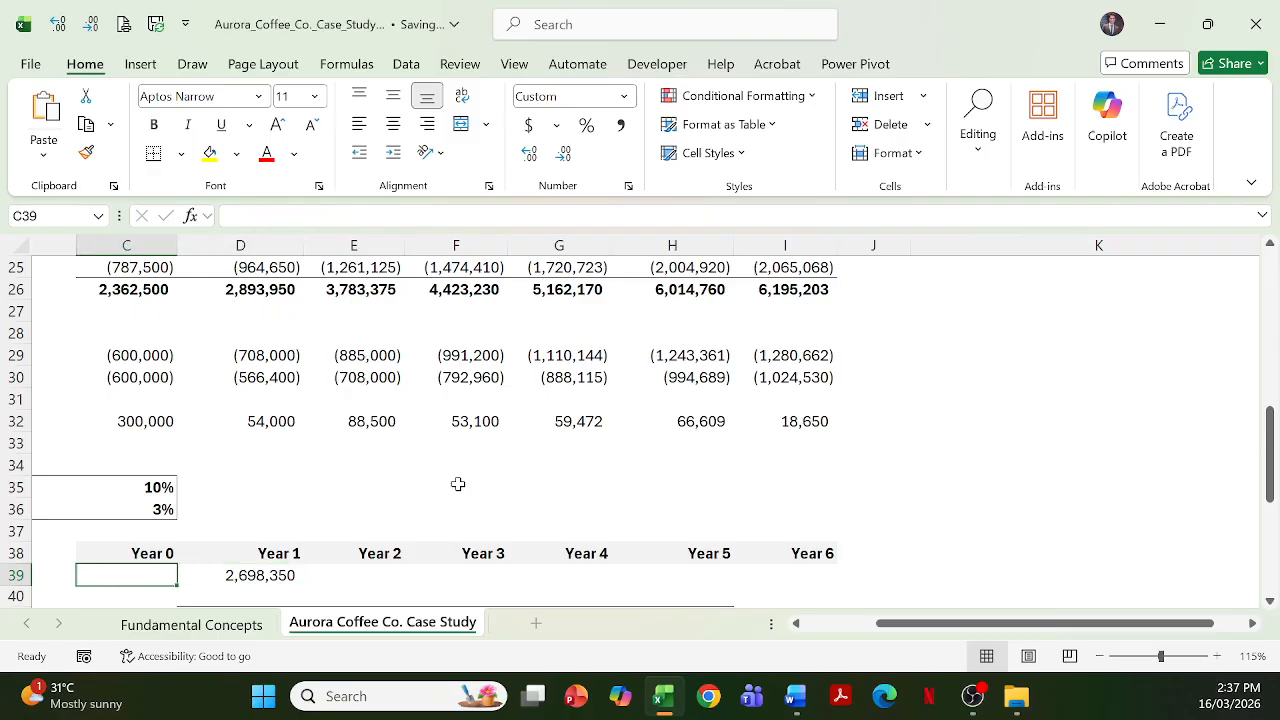
key(Up)
key(Up)
key(Right)
key(Right)
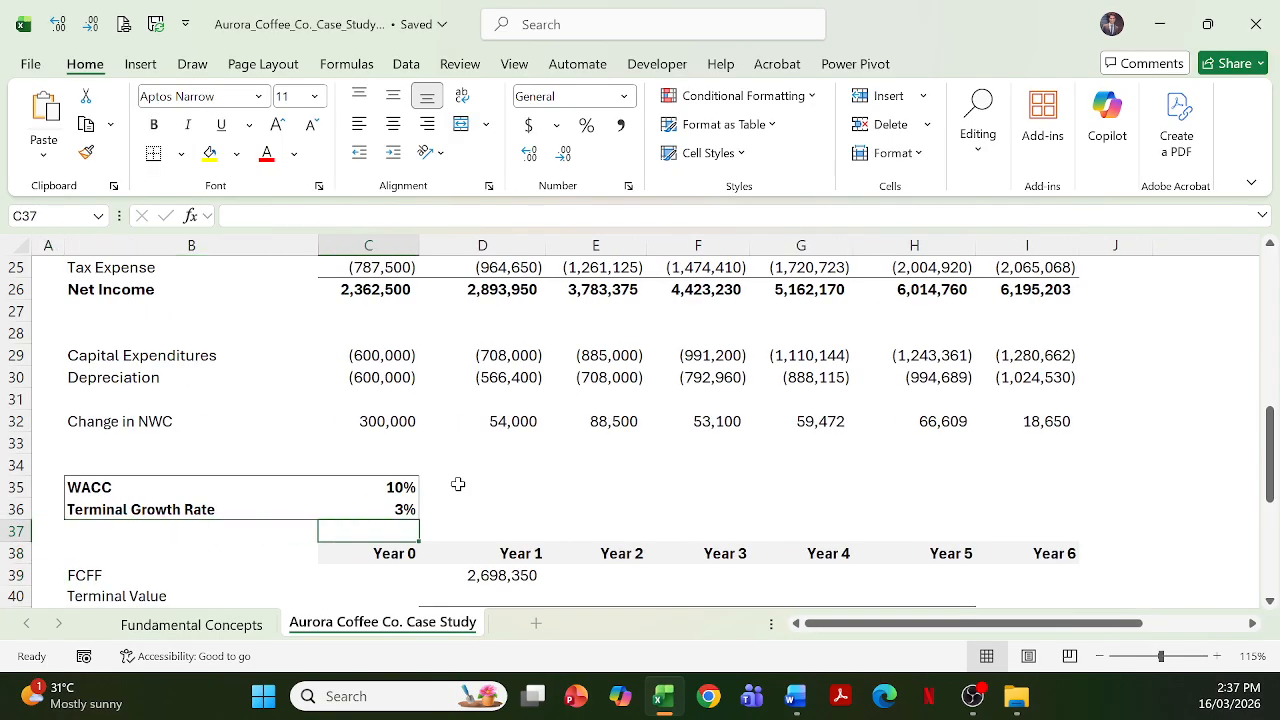
key(Down)
key(Right)
key(Down)
key(shift+Right)
key(shift+Right)
key(shift+Right)
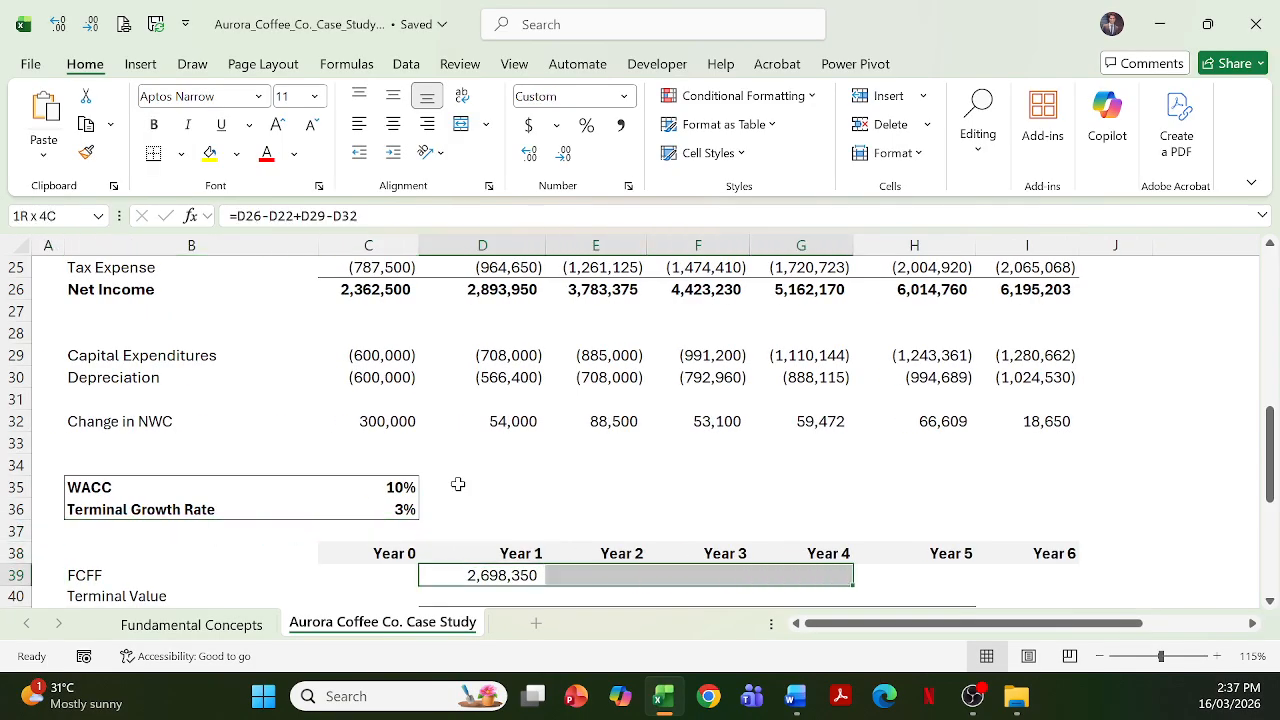
key(shift+Right)
key(shift+Right)
key(ctrl+r)
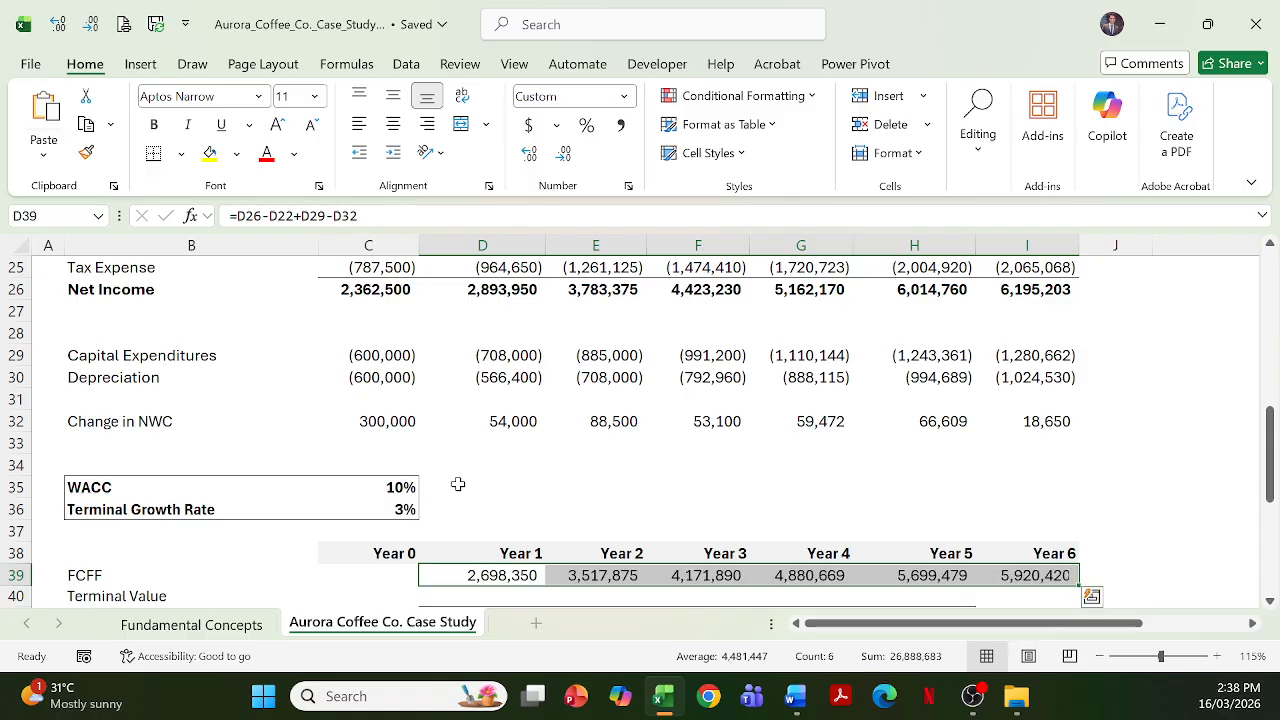
Calculate the terminal value for Year 5 in cell H40 with =I39/(C35-C36)
key(Down)
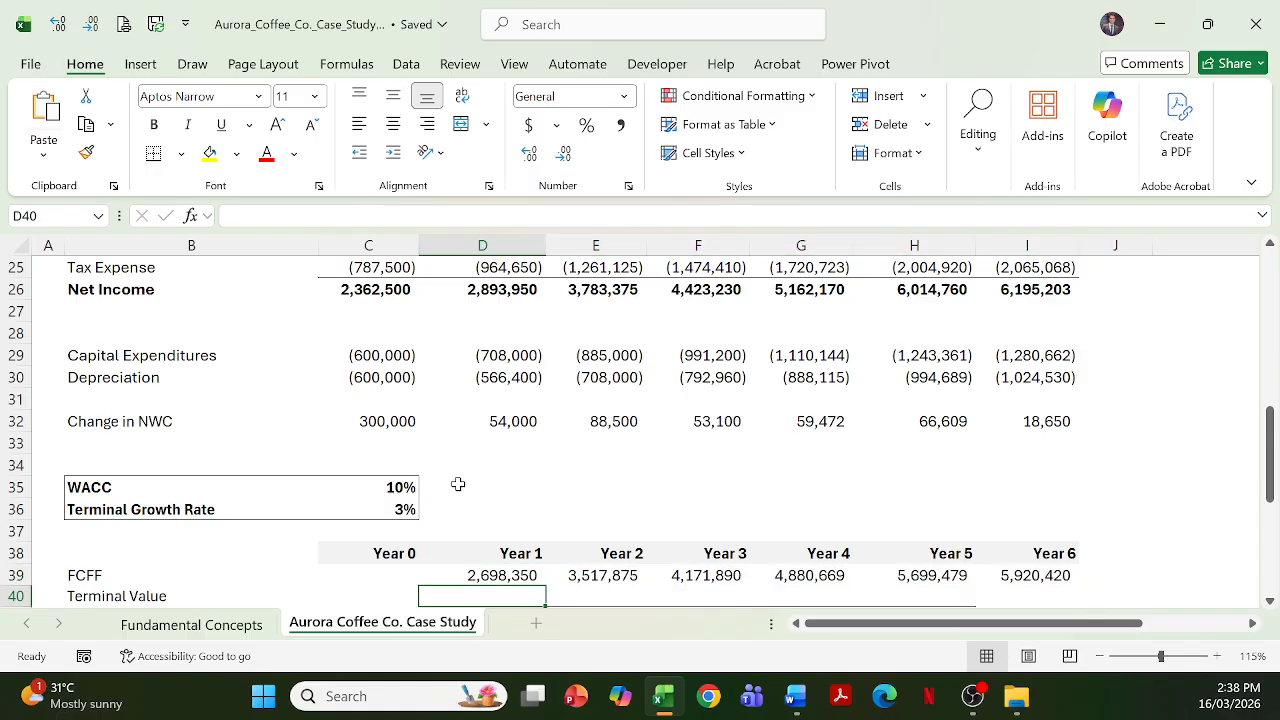
key(Down)
key(Up)
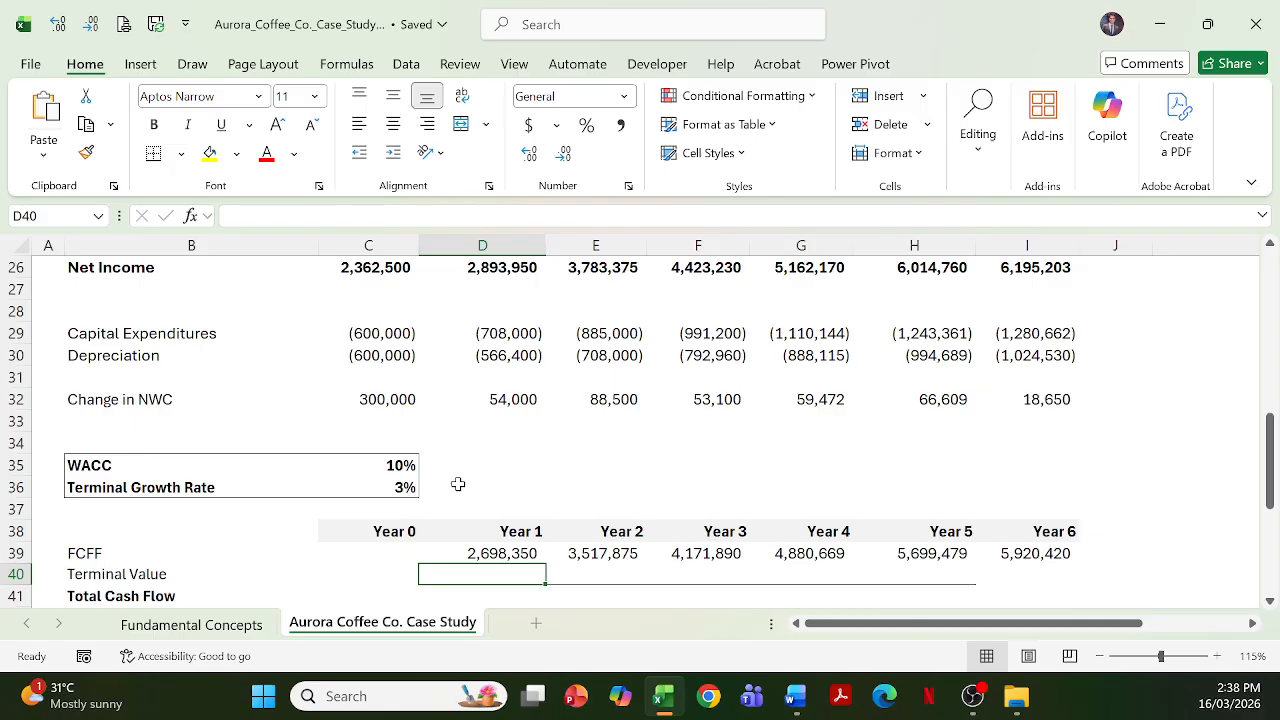
key(Right)
key(Right)
key(Right)
key(Right)
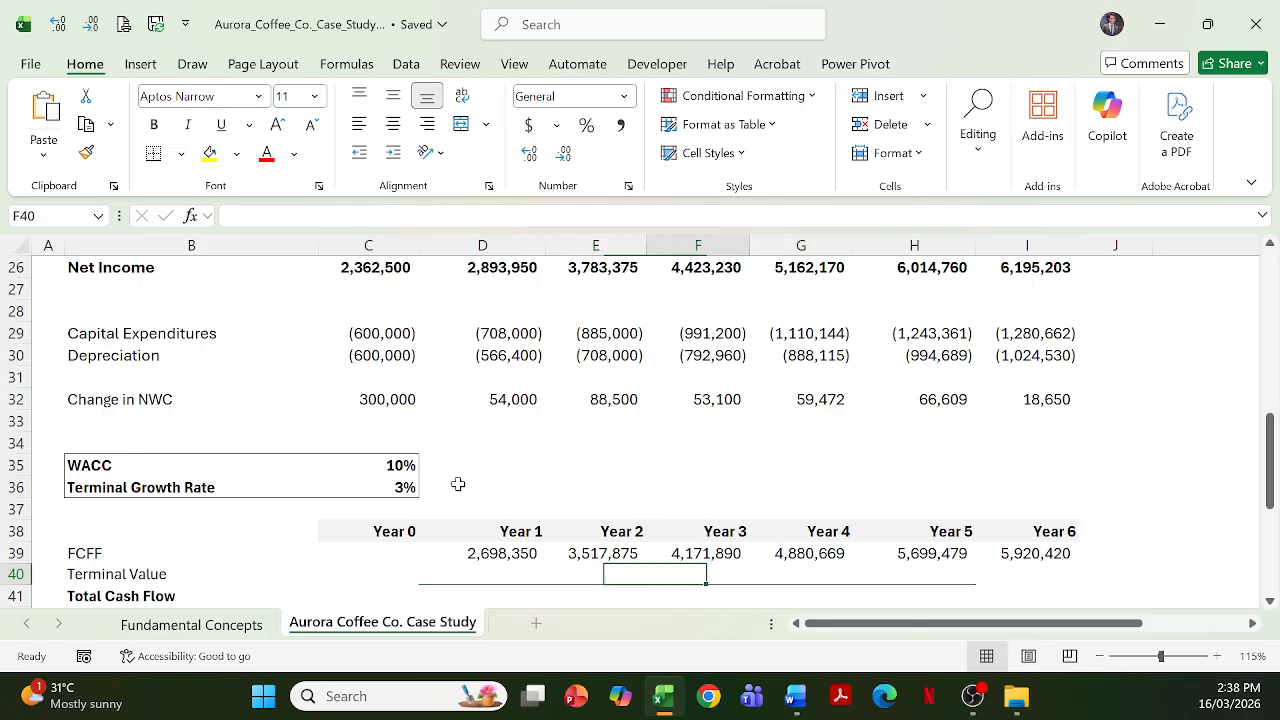
text(=)
key(Up)
key(Right)
text(/()
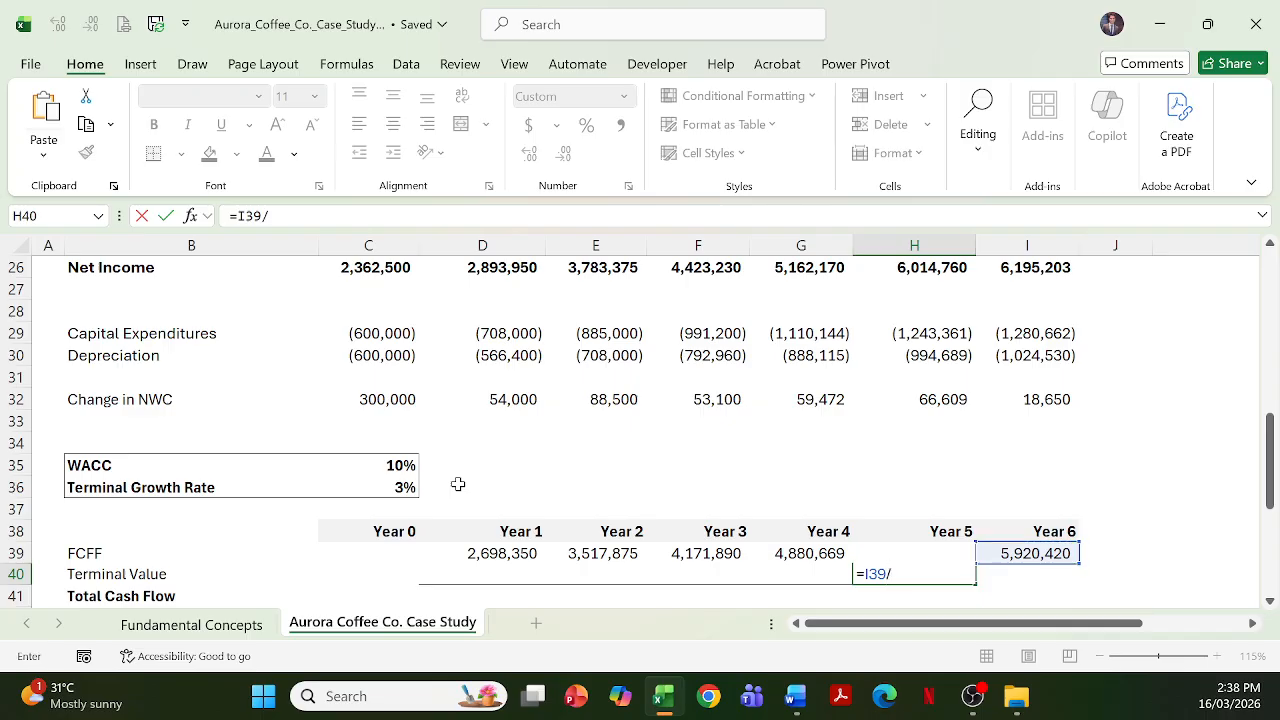
key(Up)
key(Up)
key(Up)
key(Up)
key(Left)
key(Left)
key(Left)
key(Left)
key(Left)
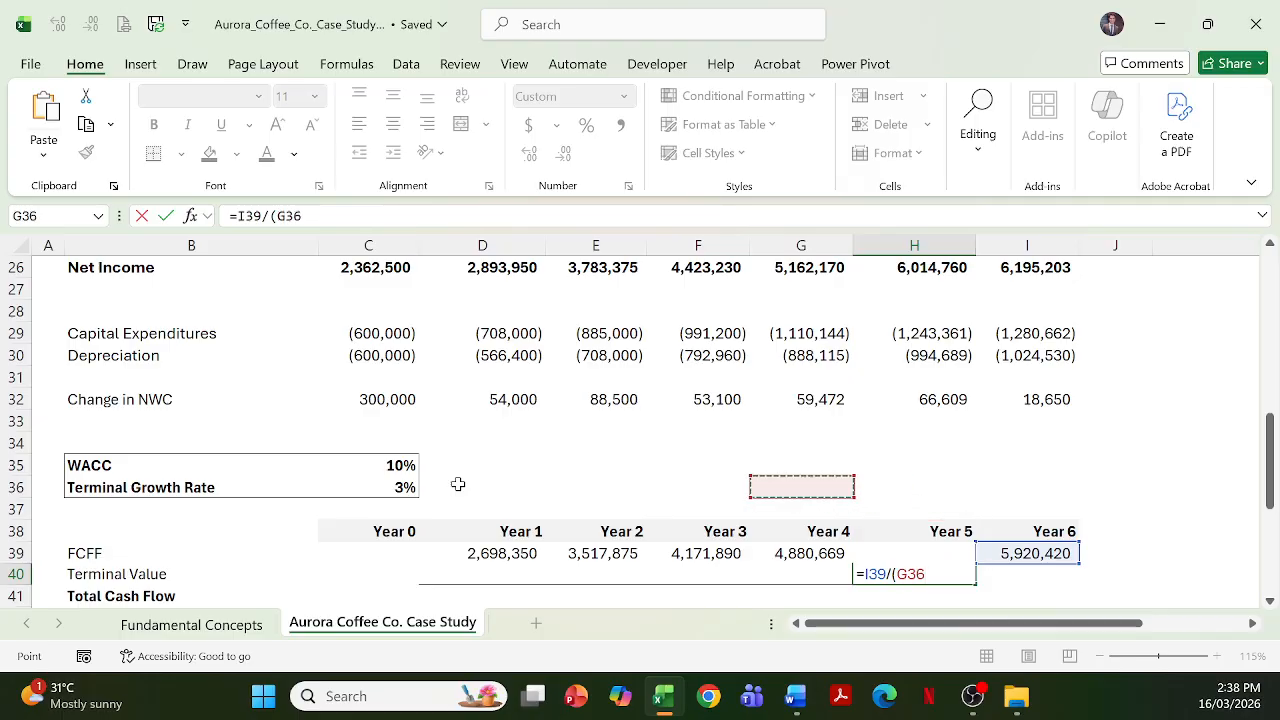
key(Up)
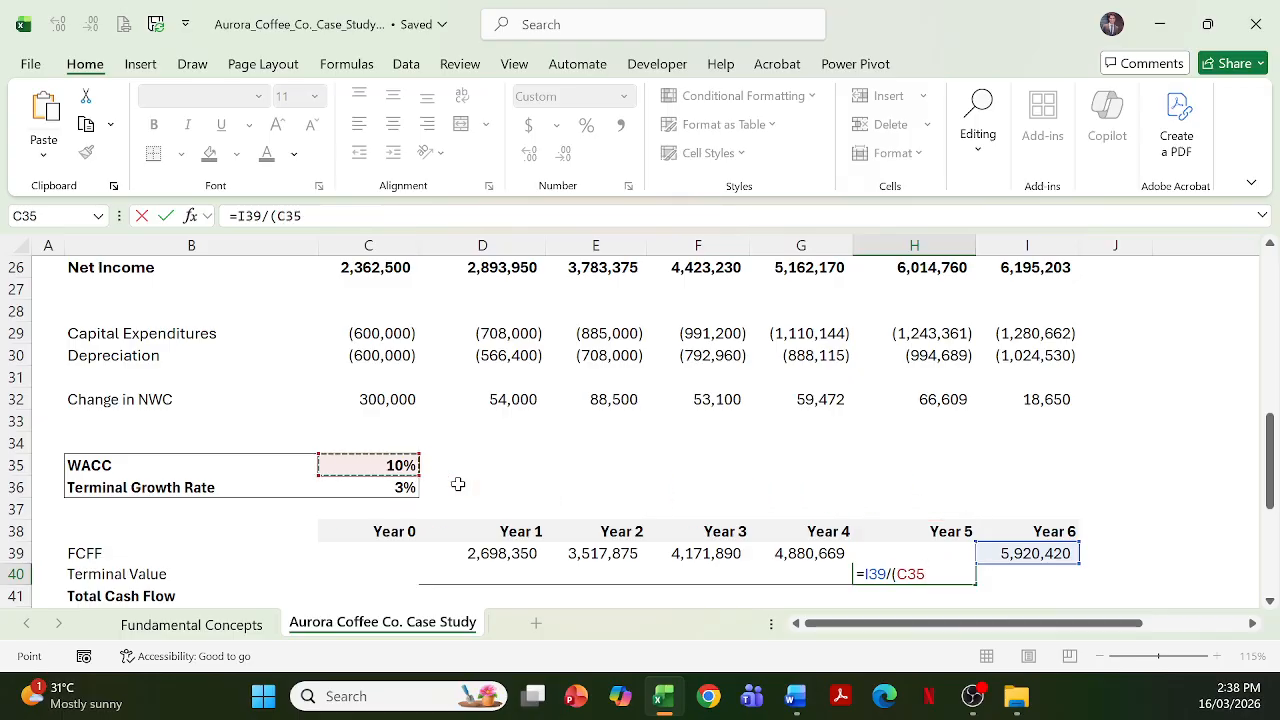
text(-)
key(Up)
key(Up)
key(Up)
key(Up)
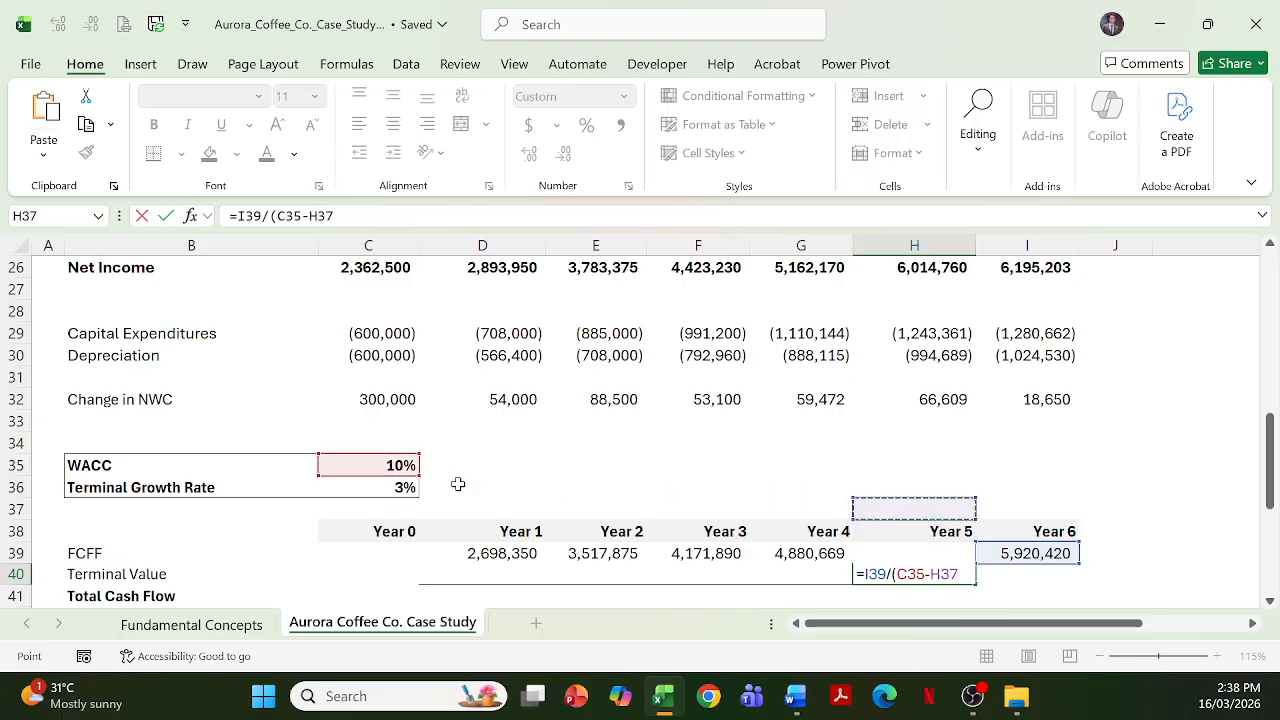
key(Left)
key(Left)
key(Left)
key(Left)
key(Left)
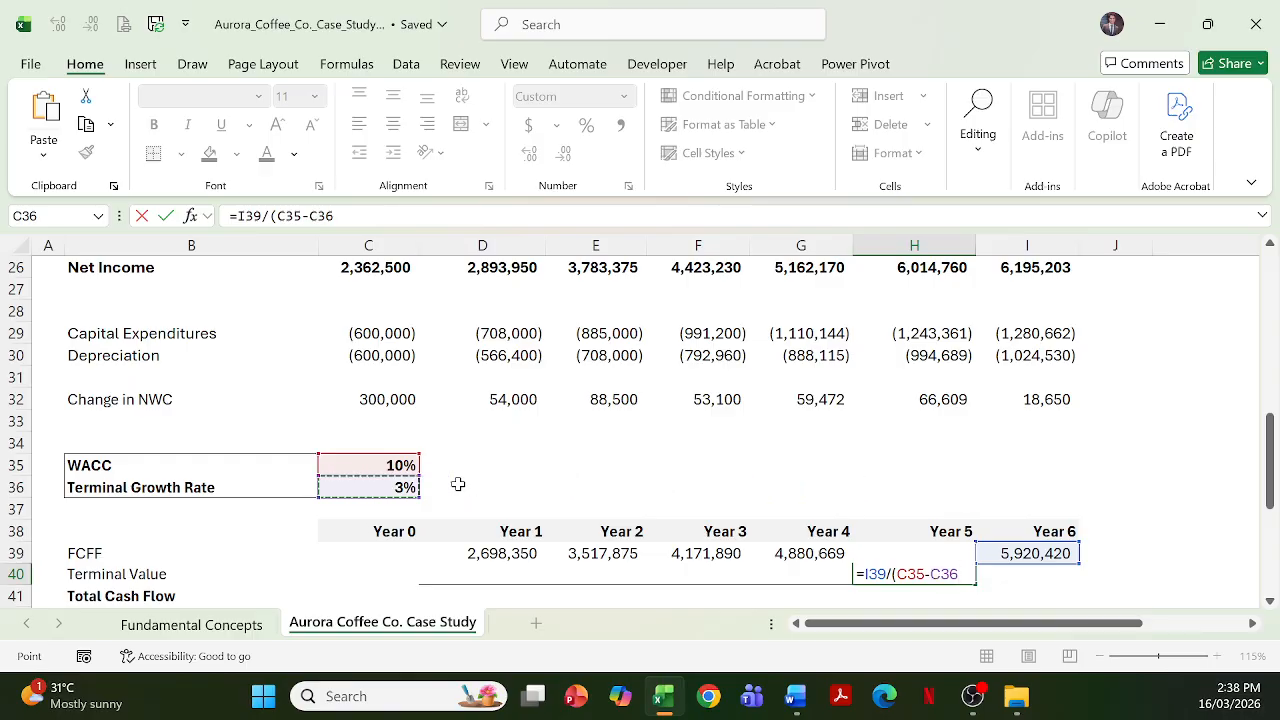
key(ctrl+Return)
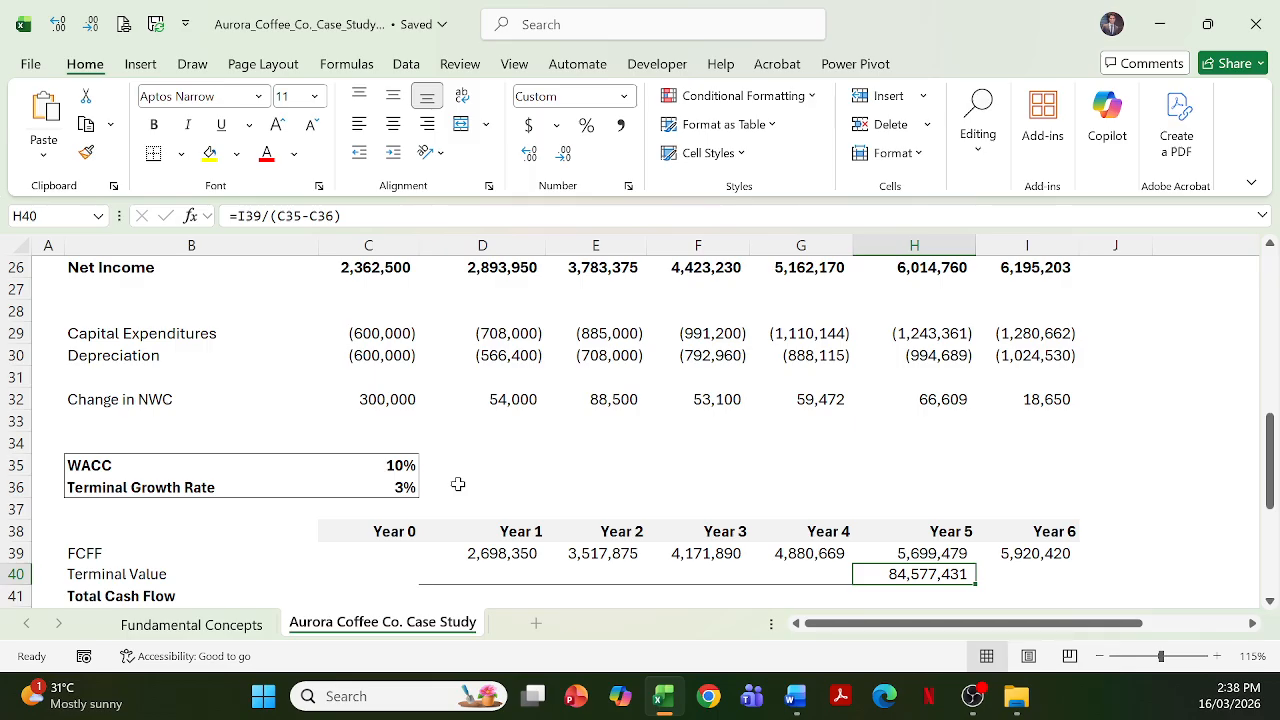
Sum the Year 1 FCFF and terminal value in the Total Cash Flow cell D41 with =SUM(D39:D40)
key(Down)
key(Left)
key(Left)
key(Left)
key(Left)
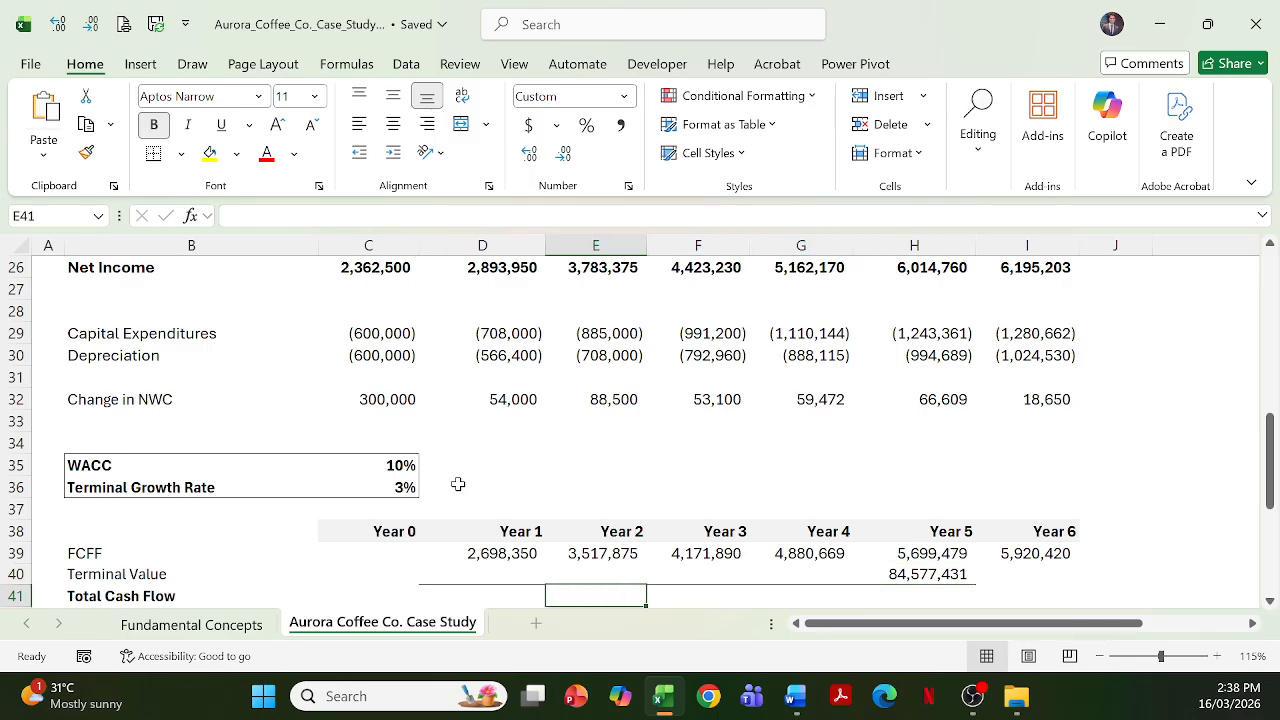
key(alt+equal)
key(Down)
key(shift+Down)
key(ctrl+Return)
Fill the Total Cash Flow sum across the row through Year 5, covering D41:H41
key(Up)
key(shift+Right)
key(shift+Right)
key(shift+Right)
key(Down)
key(shift+Right)
key(shift+Right)
key(shift+Right)
key(shift+Right)
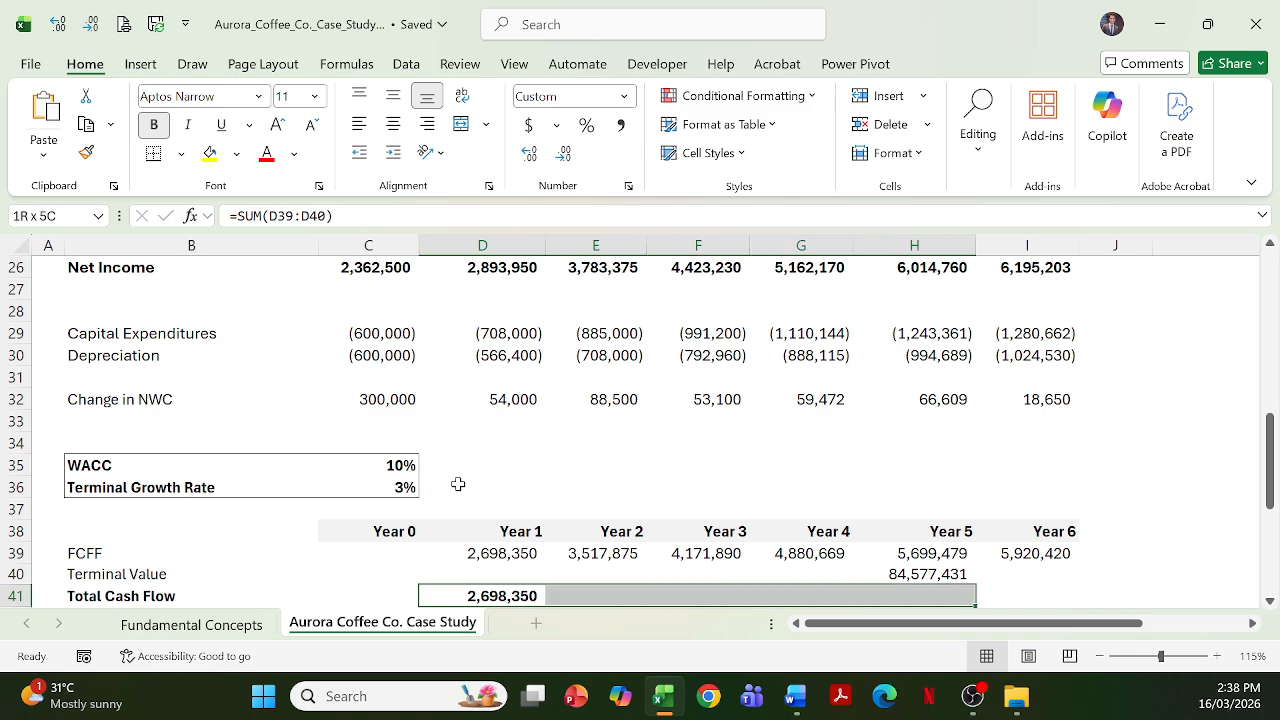
key(ctrl+r)
key(Down)
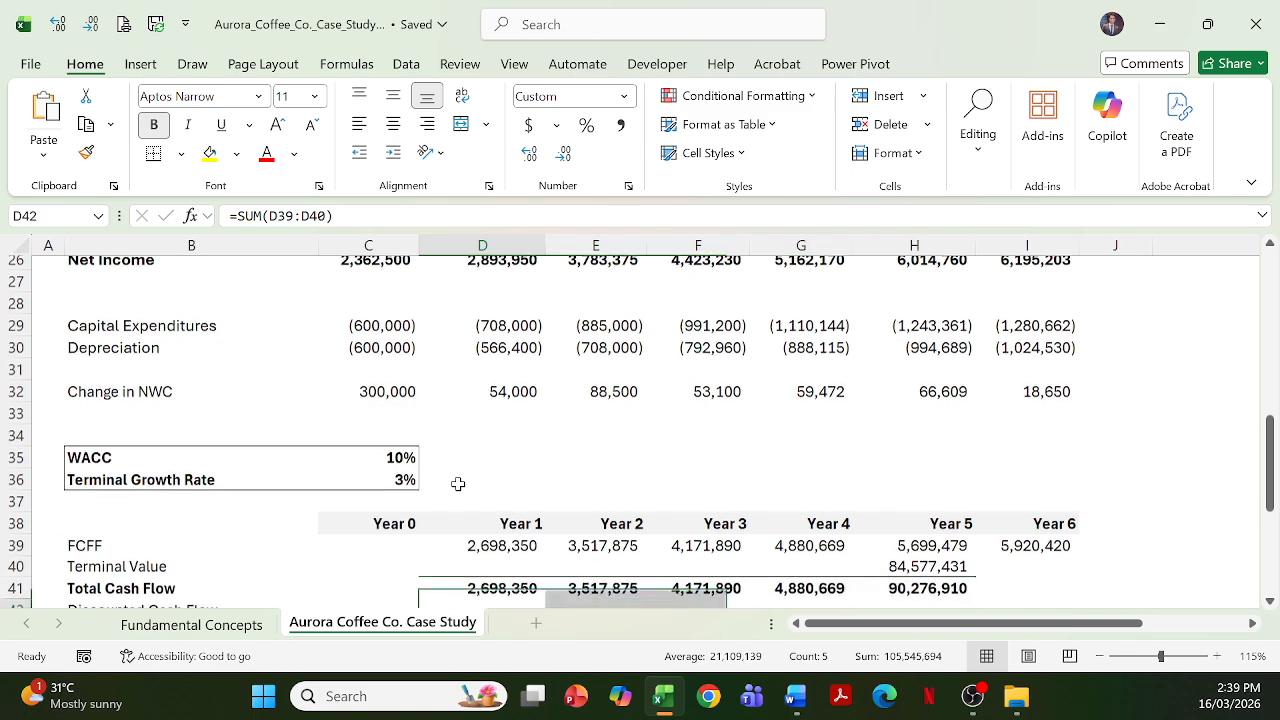
Check the formulas behind the Year 5 FCFF, the Year 5 terminal value and the Year 6 FCFF
key(Up)
key(Right)
key(Right)
key(Right)
key(Right)
key(Up)
key(Up)
key(Left)
key(F2)
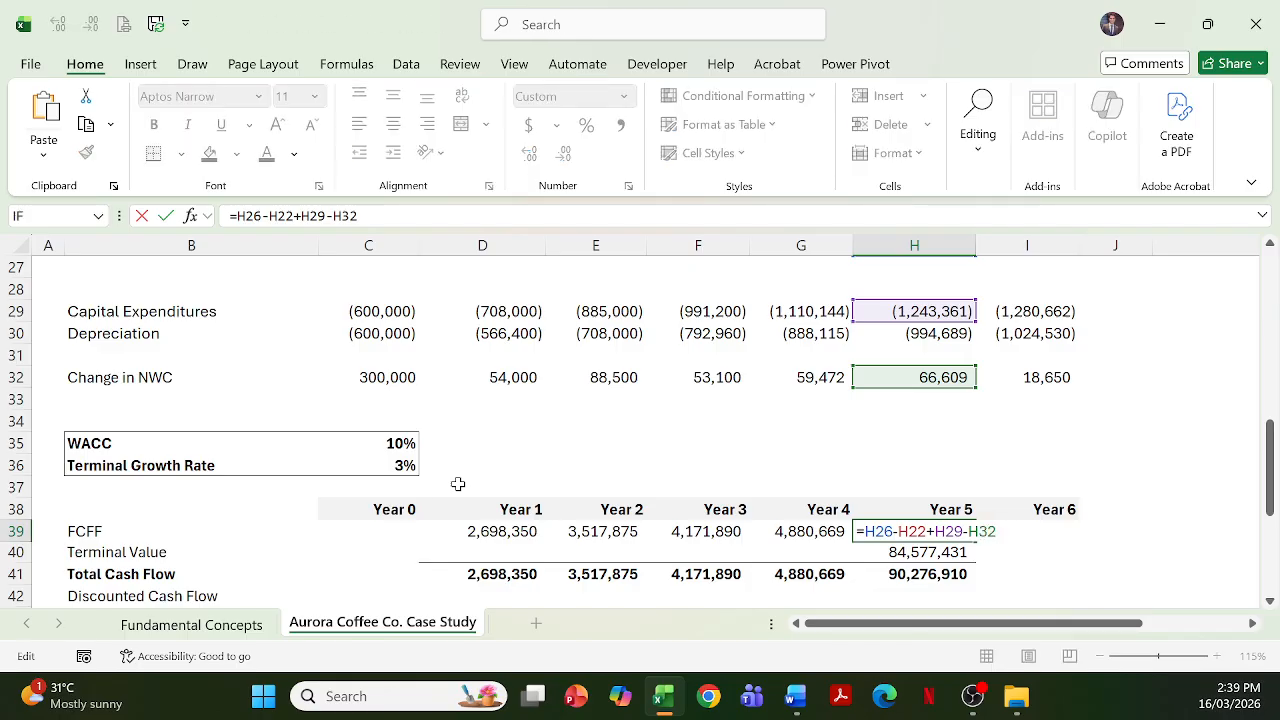
key(Escape)
key(Down)
key(F2)
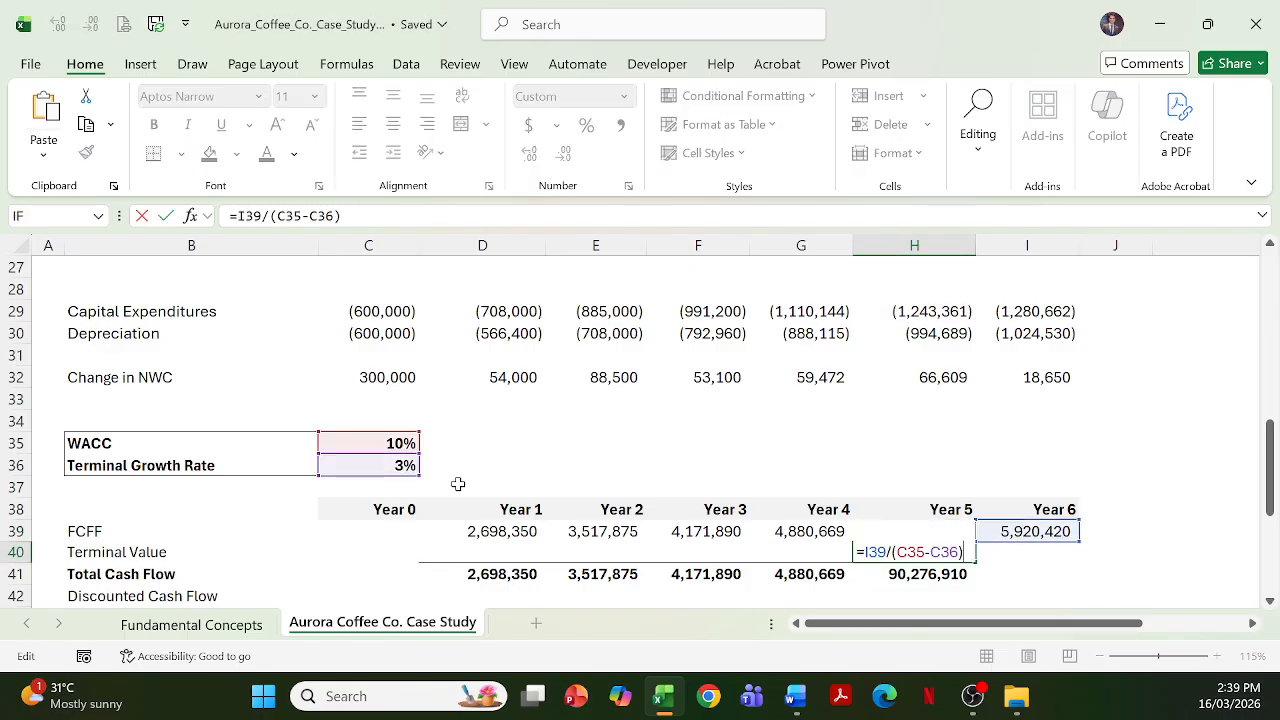
key(Escape)
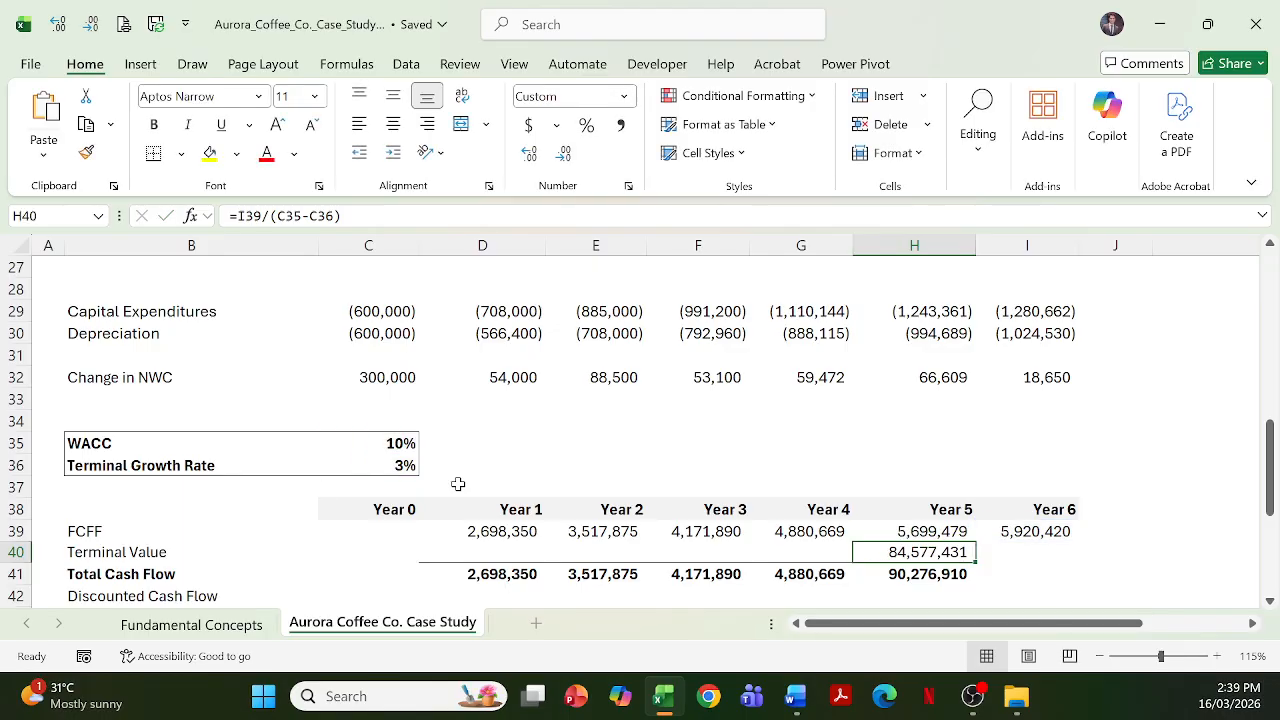
key(Right)
key(Up)
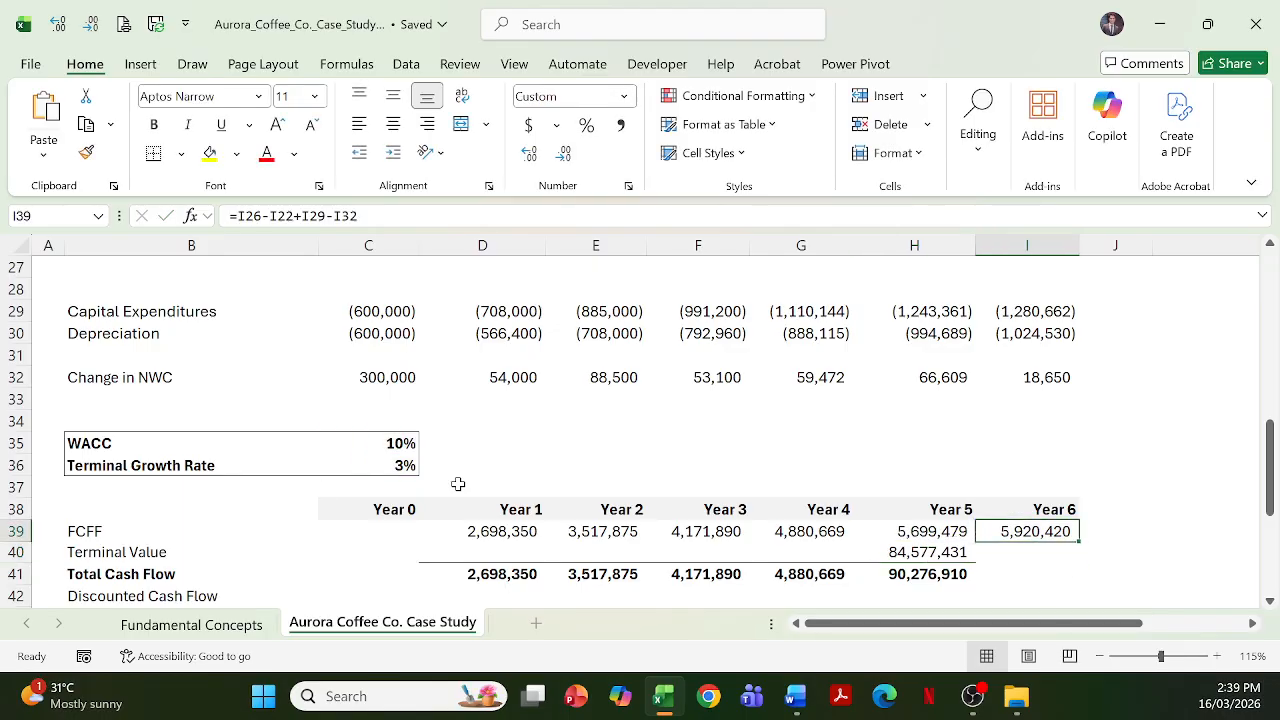
key(Left)
key(Down)
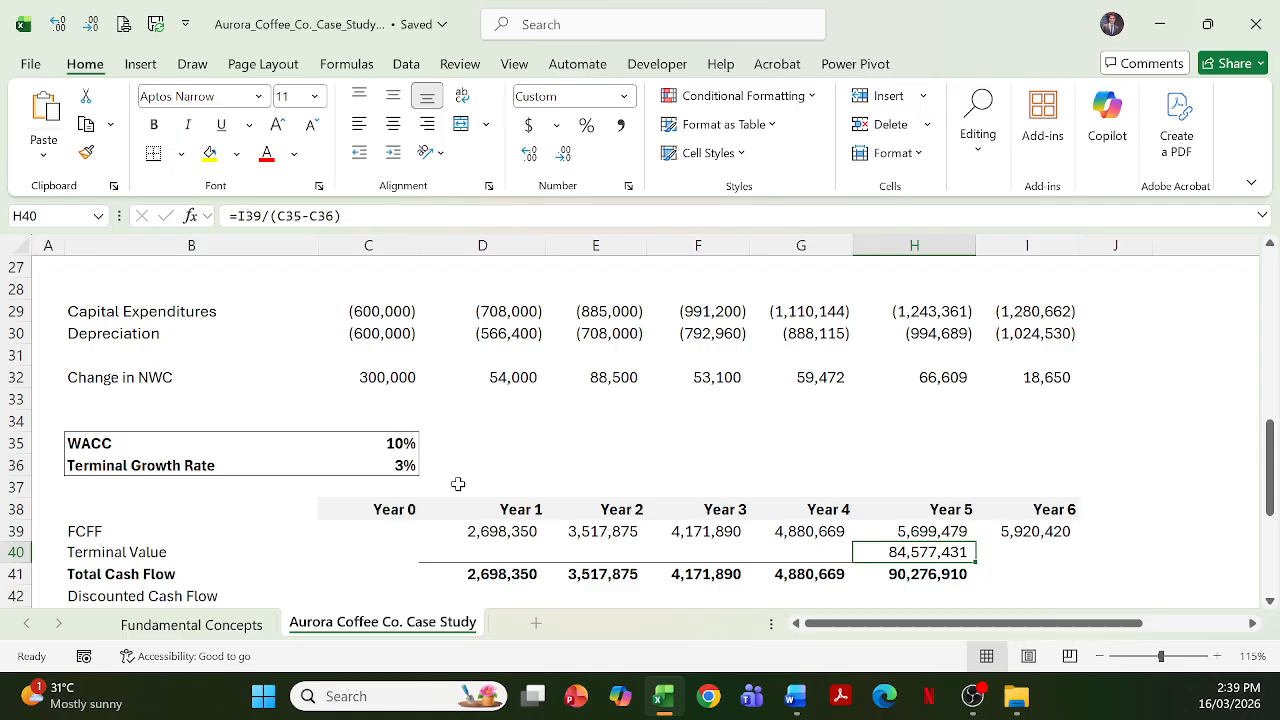
key(Right)
key(Left)
Calculate the Year 1 Discounted Cash Flow in cell D42 with =D41/(1+$C$35)^D38
key(Down)
key(Down)
key(Left)
key(Left)
key(Left)
key(Left)
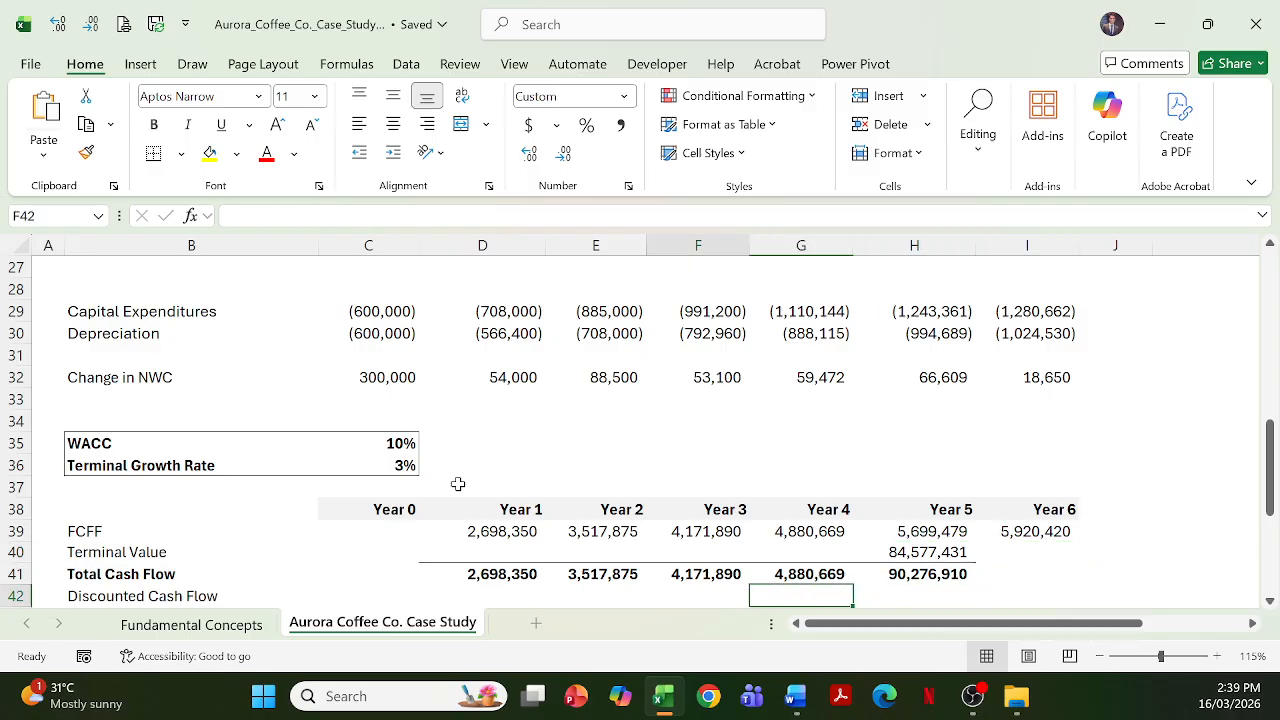
text(=)
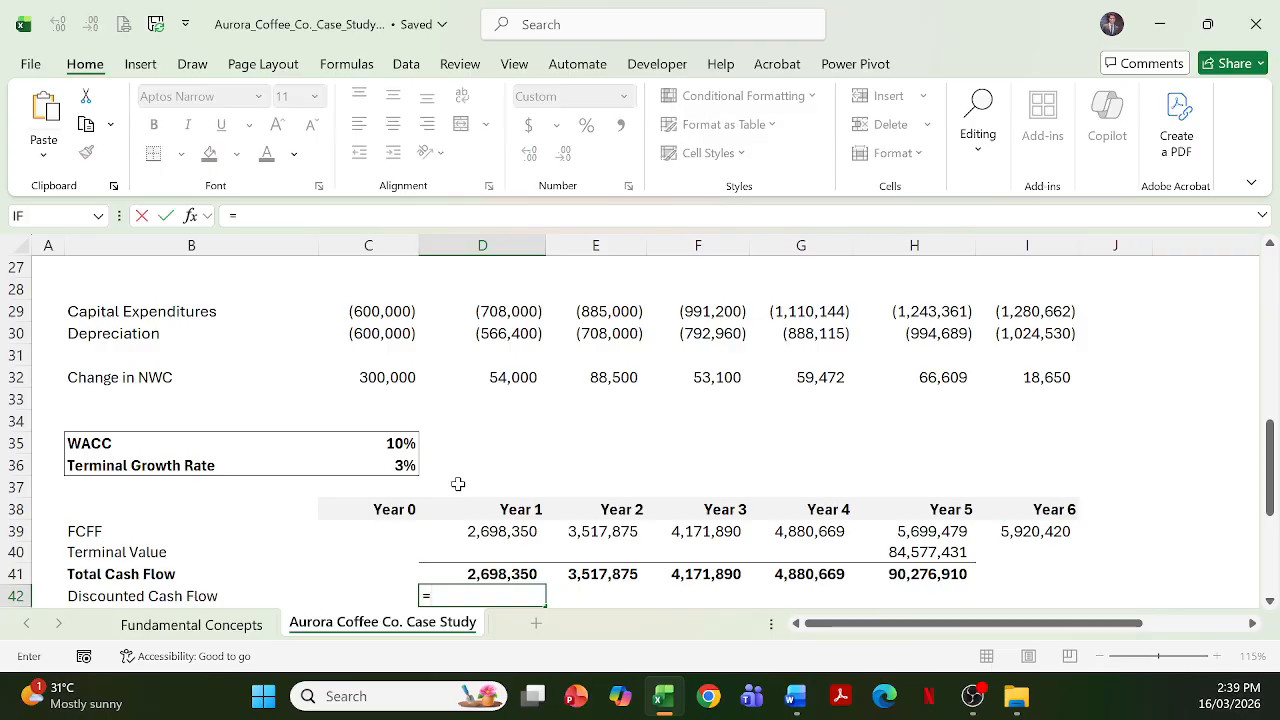
key(Up)
text(/(1+)
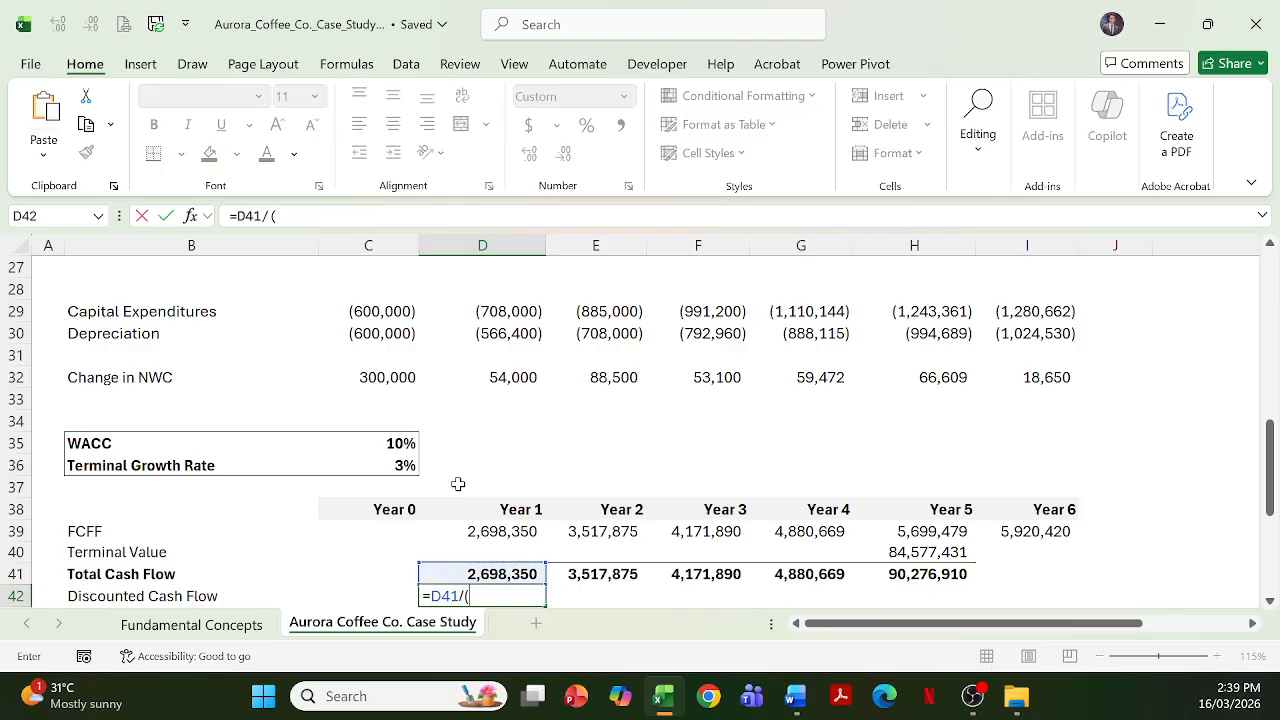
key(Up)
key(Up)
key(Up)
key(Up)
key(Up)
key(Up)
key(Up)
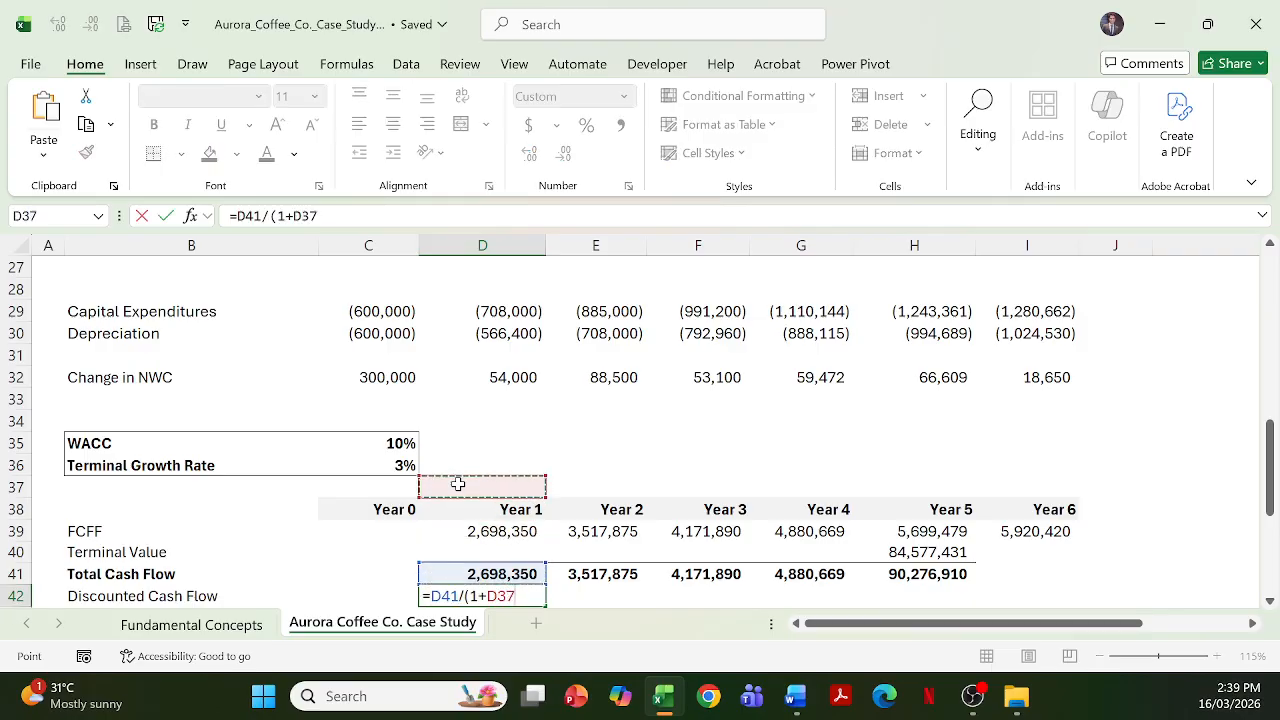
key(Left)
key(F5)
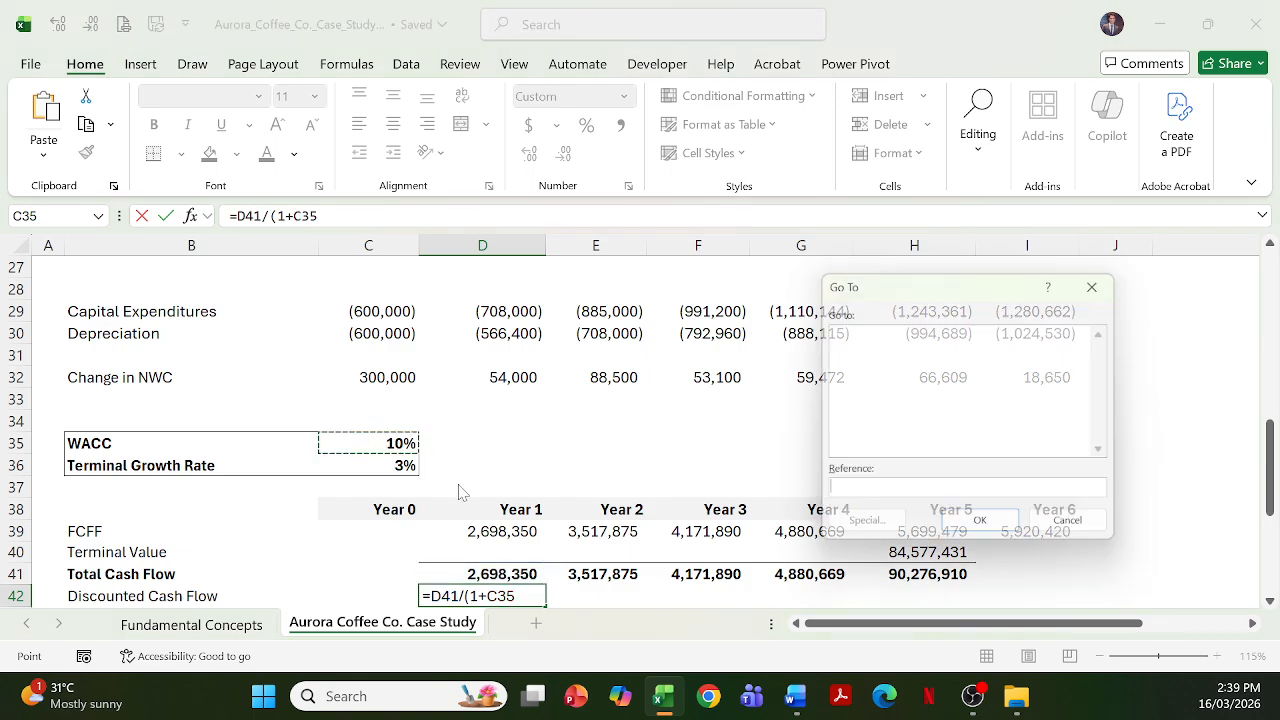
key(Escape)
key(F4)
text()^)
key(Up)
key(Up)
key(Up)
key(Up)
key(ctrl+Return)
Fill the Discounted Cash Flow formula across the row through Year 5, covering D42:H42
key(shift+Right)
key(shift+Right)
key(shift+Right)
key(shift+Right)
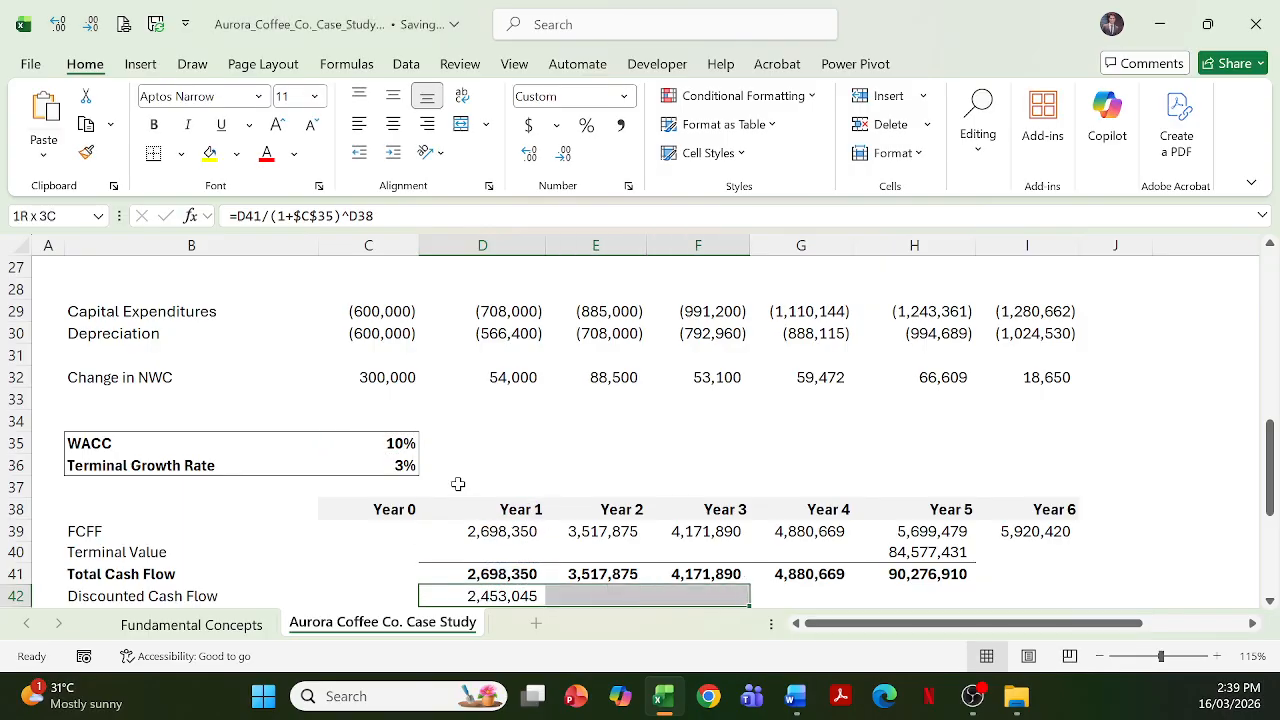
key(ctrl+r)
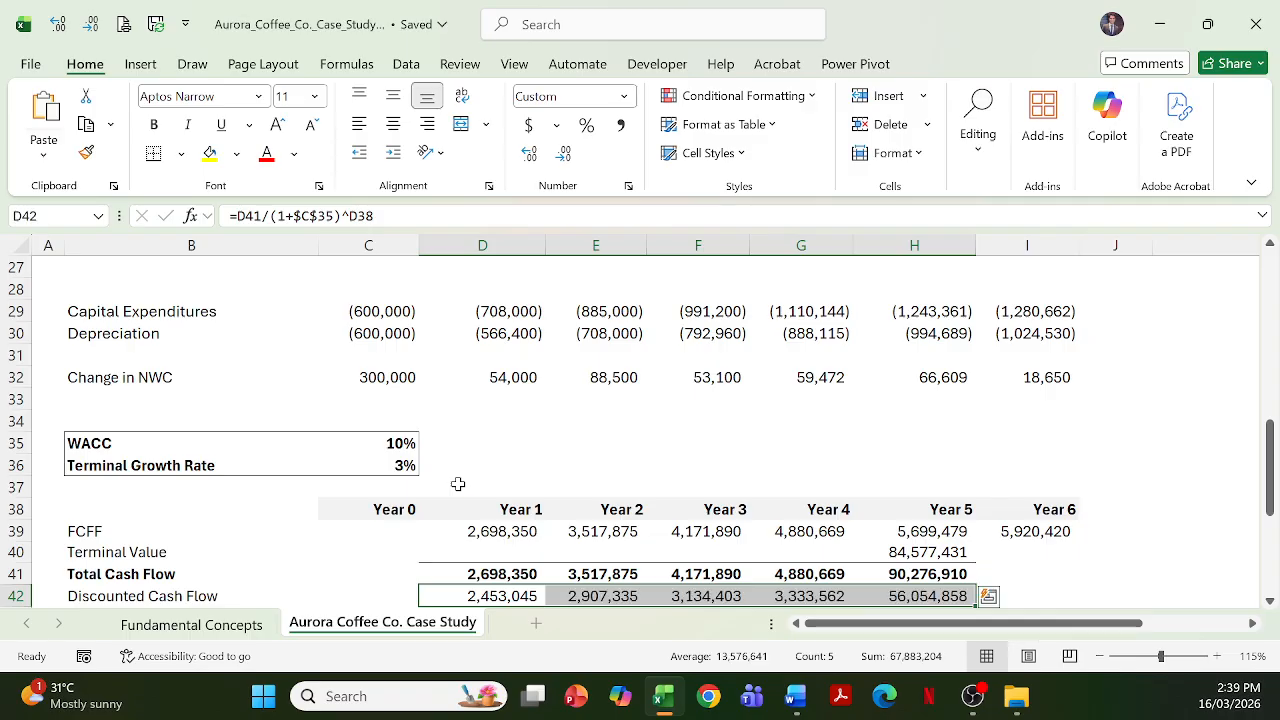
Calculate the Enterprise Value in cell D44 by summing the discounted cash flows with =SUM(D42:H42)
key(Down)
key(Down)
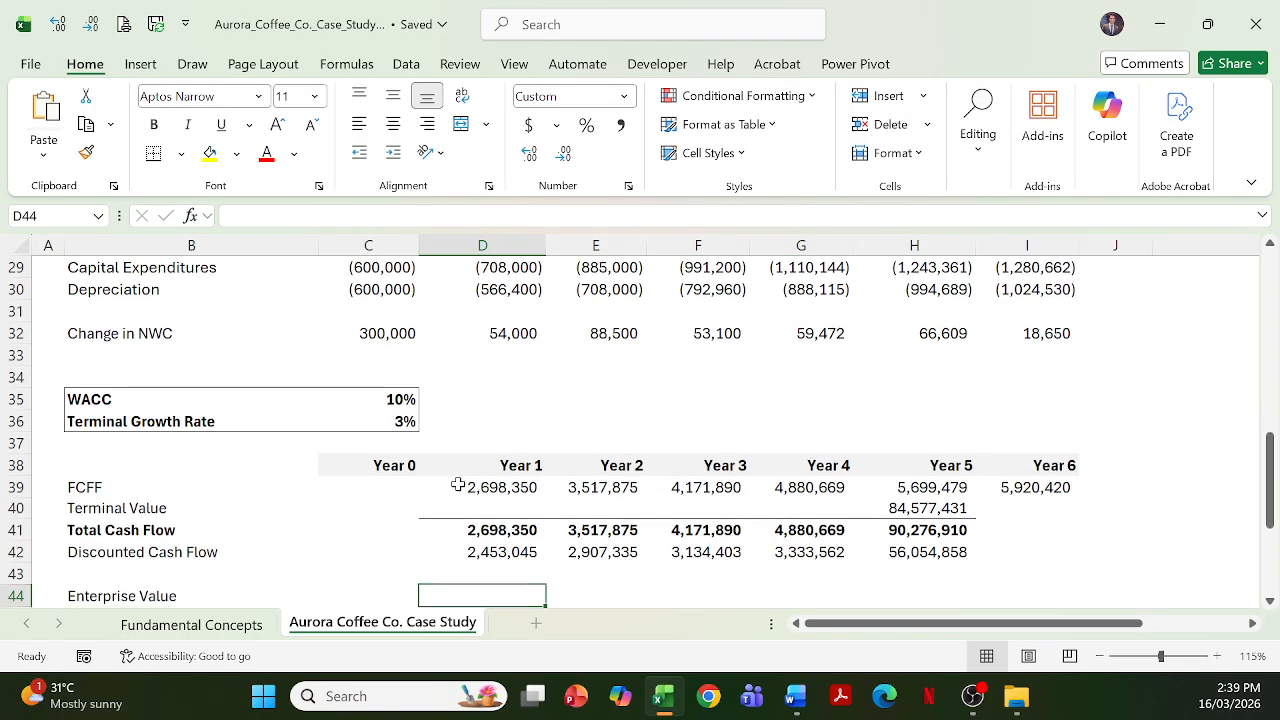
text(=sum)
key(Tab)
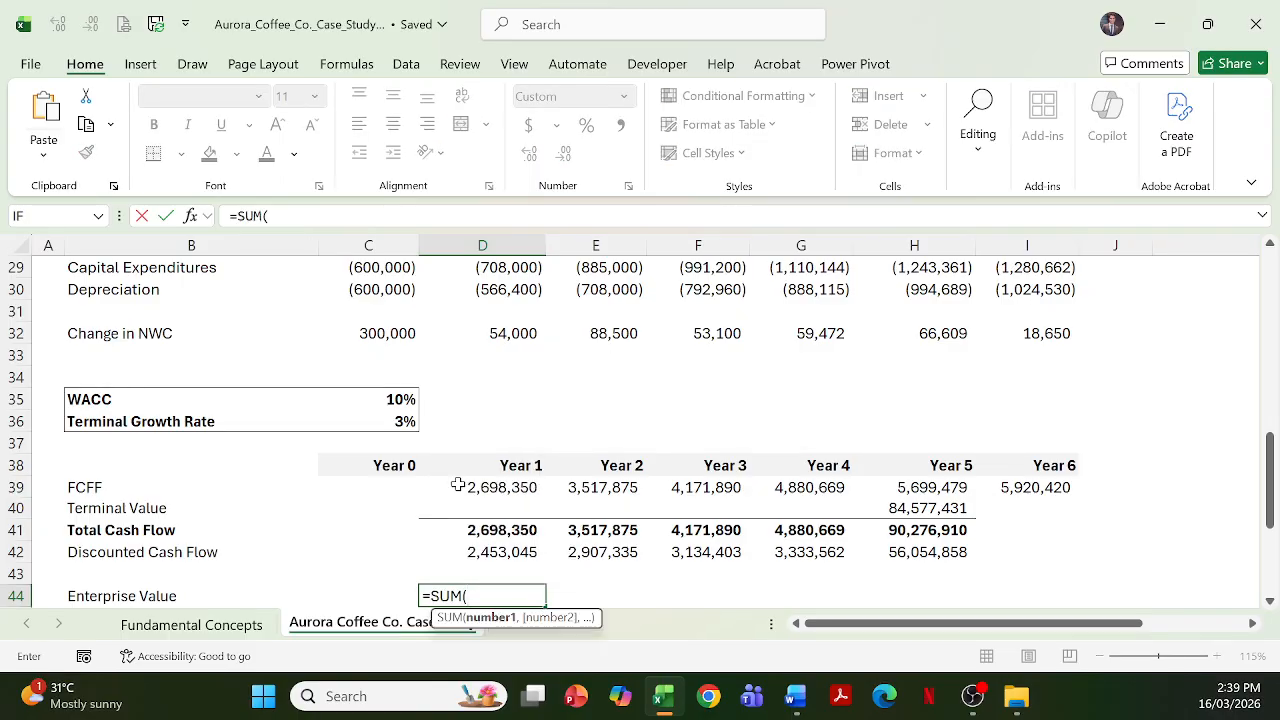
key(Up)
key(Up)
key(shift+Right)
key(shift+Right)
key(shift+Right)
key(shift+Right)
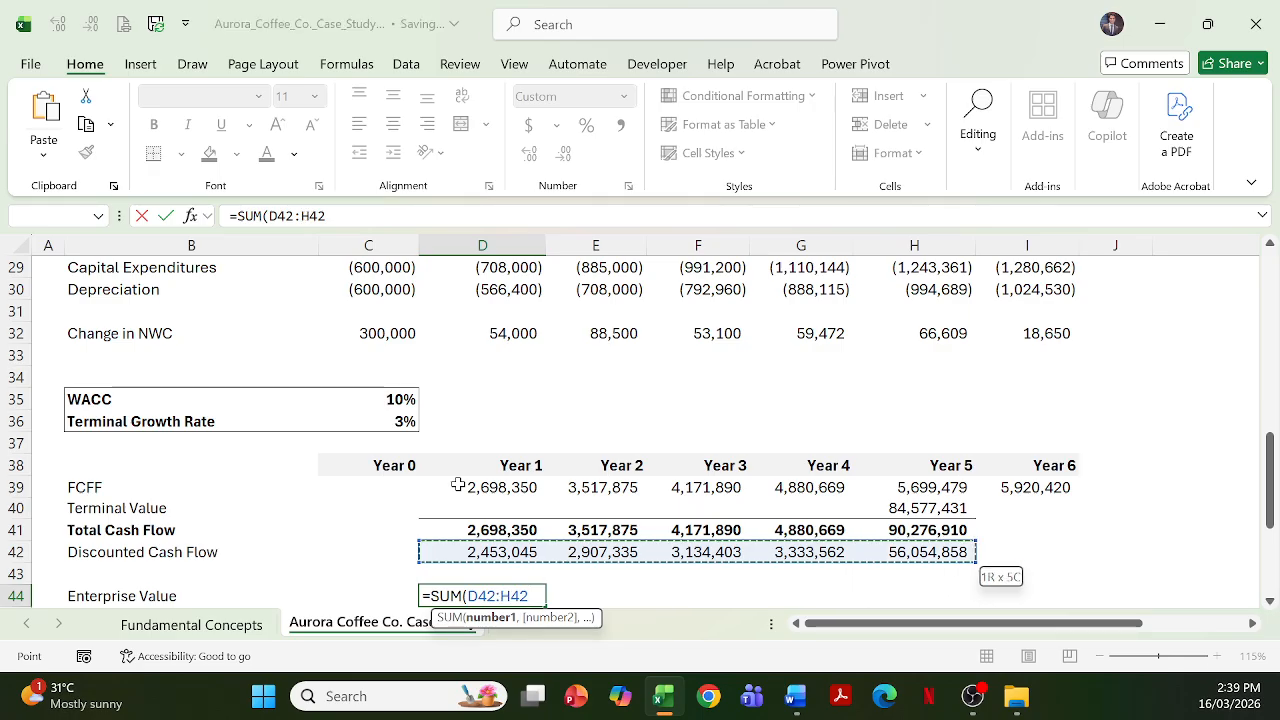
key(ctrl+Return)
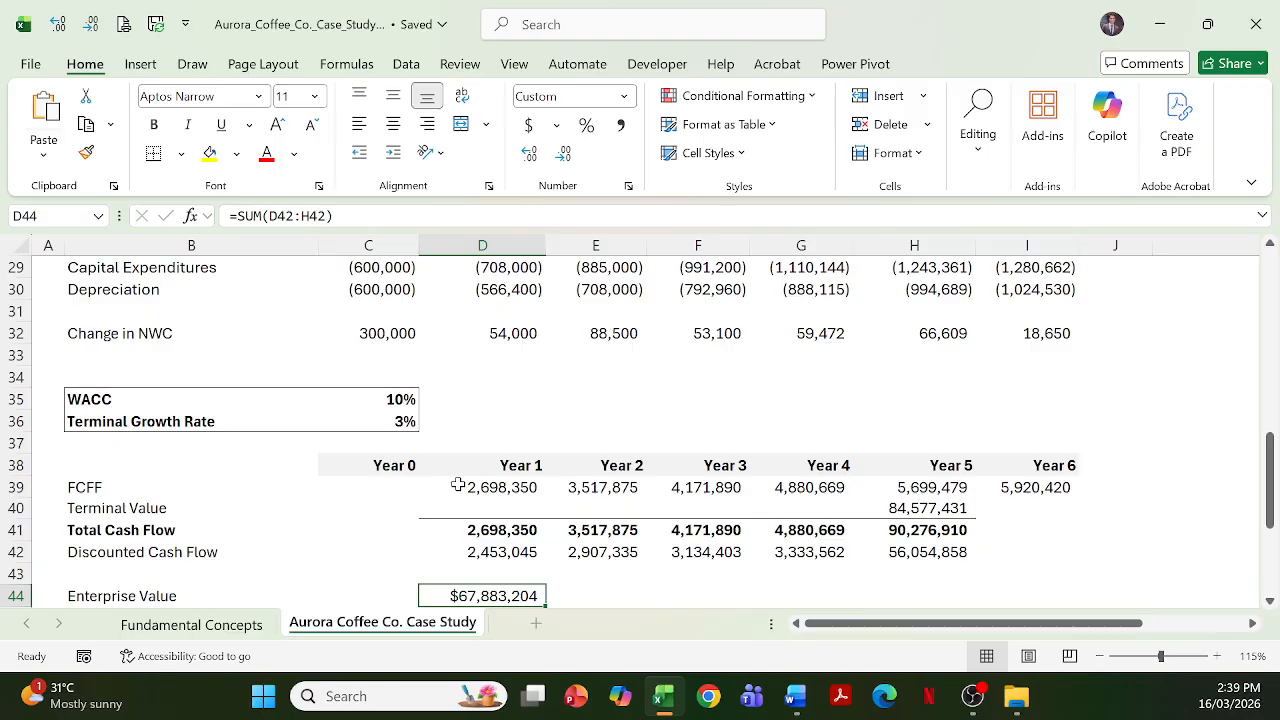
Calculate the Enterprise Value (NPV) in cell D45 from the WACC and total cash flows with =NPV(C35,D41:H41)
key(Down)
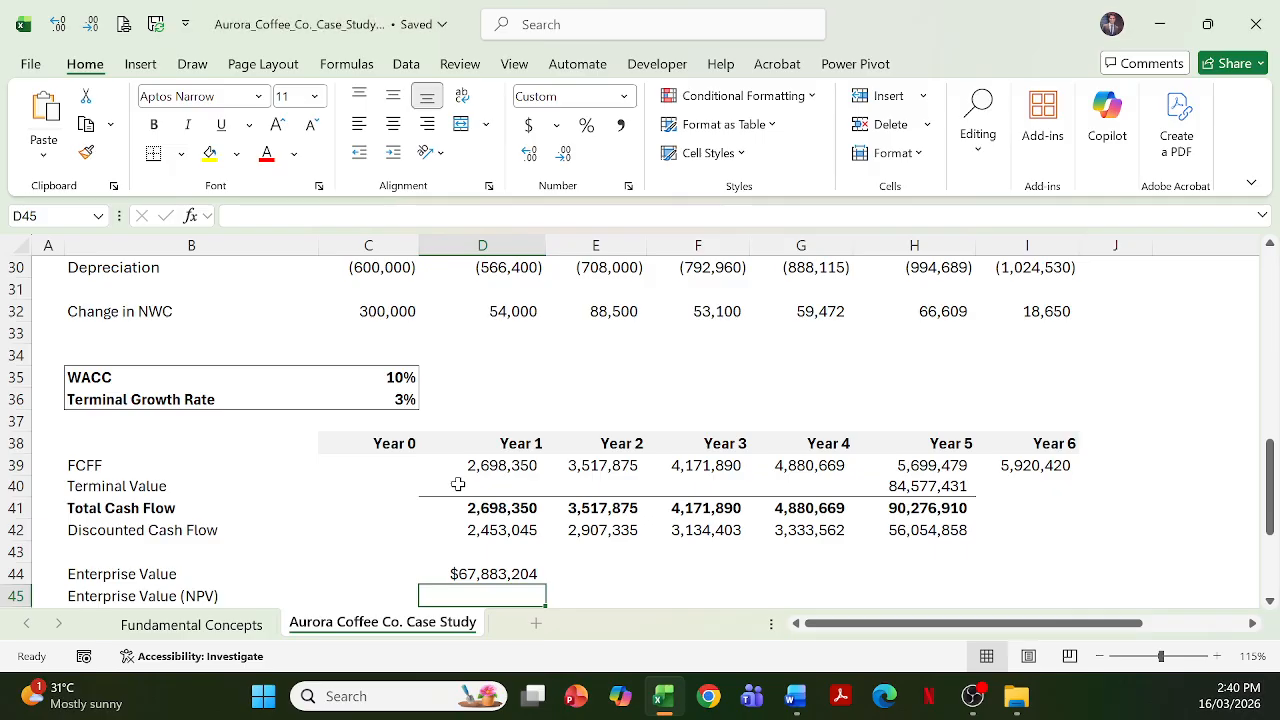
text(=npv)
key(Tab)
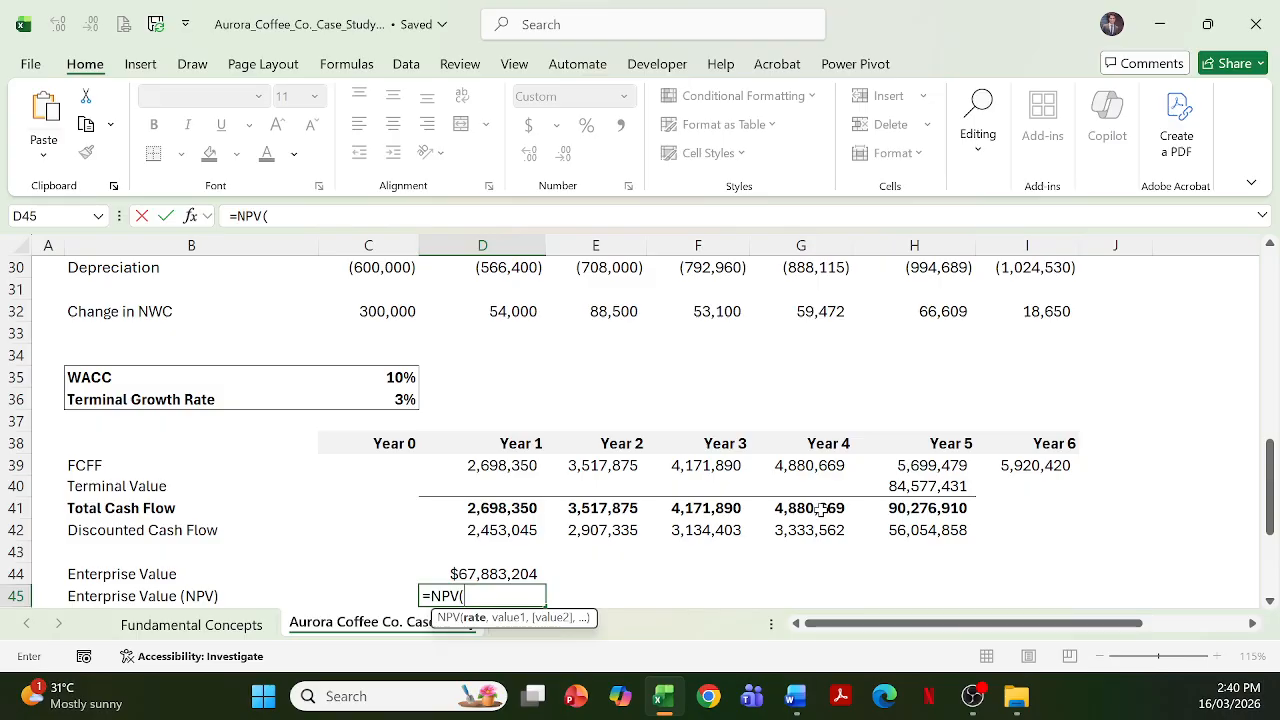
key(Up)
key(Up)
key(Up)
key(Up)
key(Up)
key(Up)
key(Up)
key(Up)
key(Up)
key(Up)
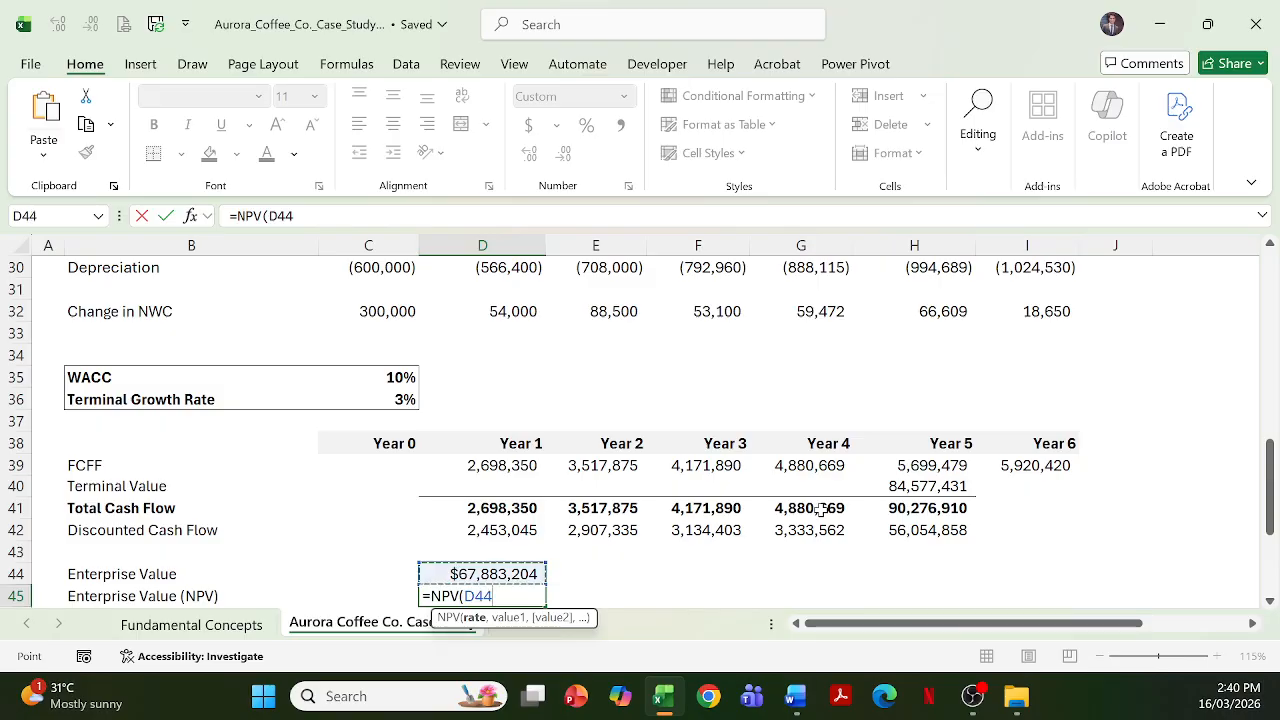
key(Left)
text(,)
key(Up)
key(Up)
key(Up)
key(Up)
key(shift+Right)
key(shift+Right)
key(shift+Right)
key(shift+Right)
text())
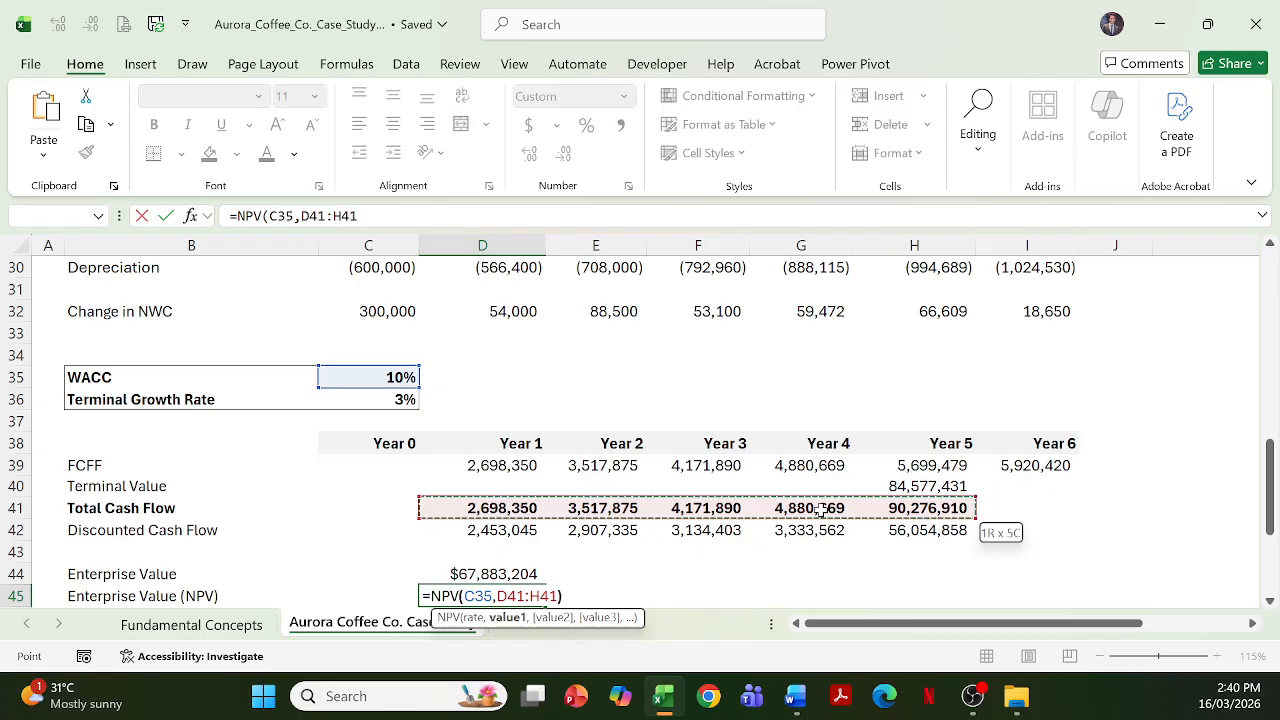
key(ctrl+Return)
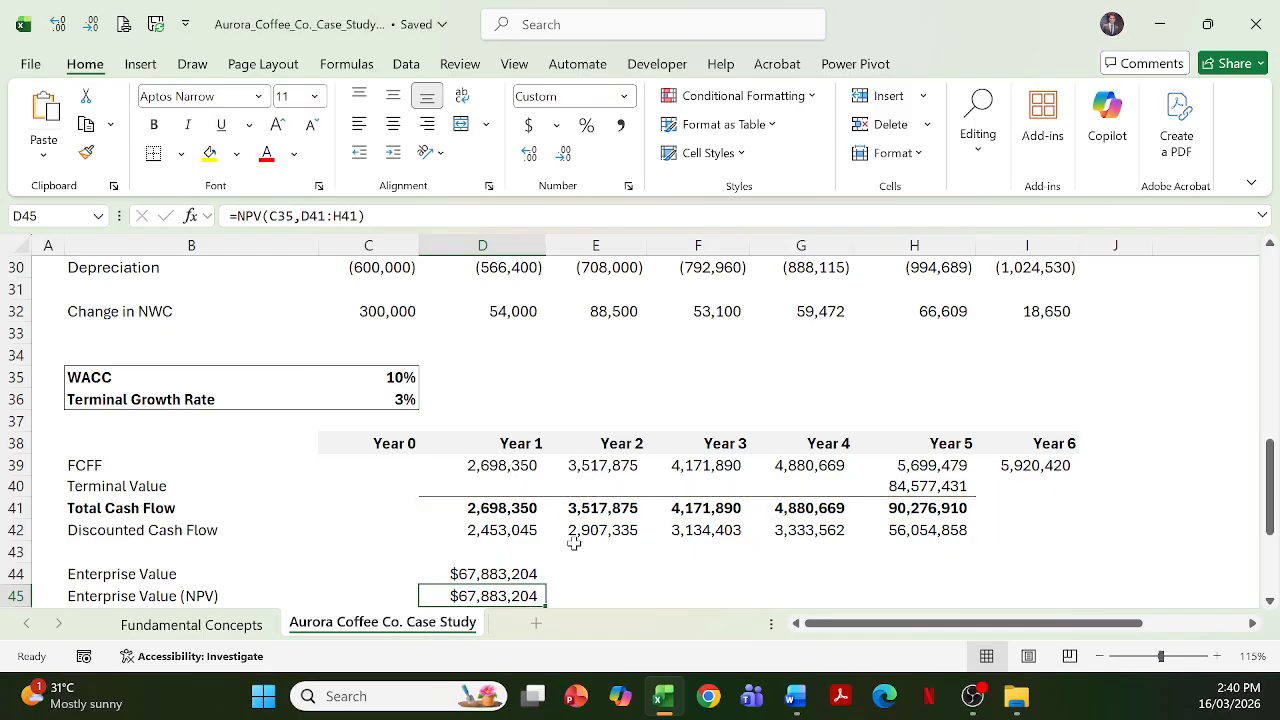
Look up Aurora's debt in the Word case document and enter 6000000 in the Debt cell D47 of the Excel sheet
scroll(450, 512, down, 2)
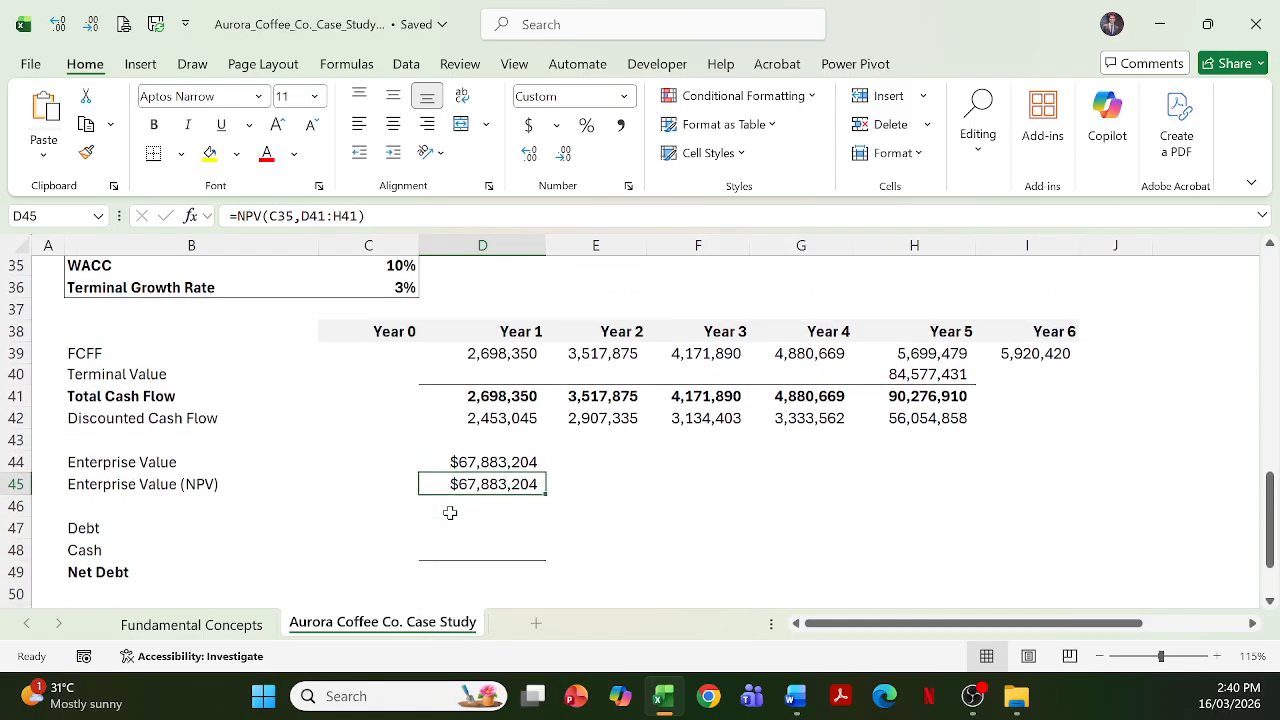
click(478, 512)
key(alt+Tab)
scroll(640, 380, down, 4)
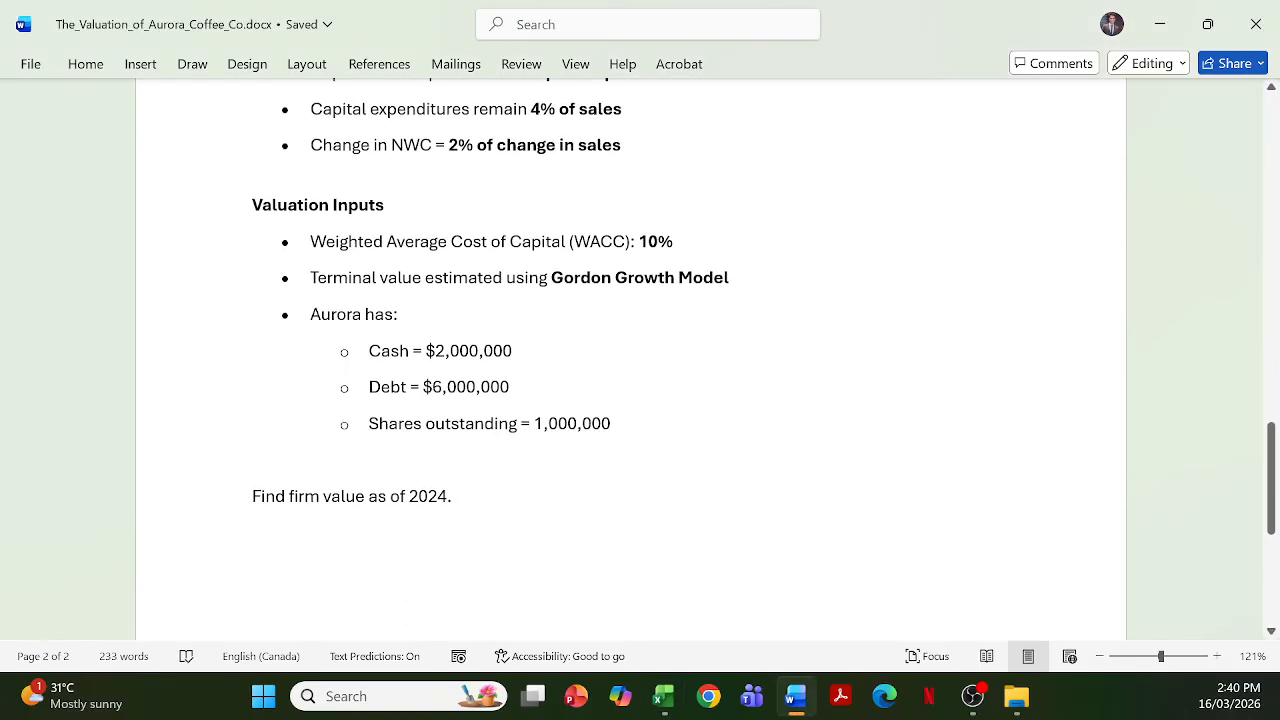
key(alt+Tab)
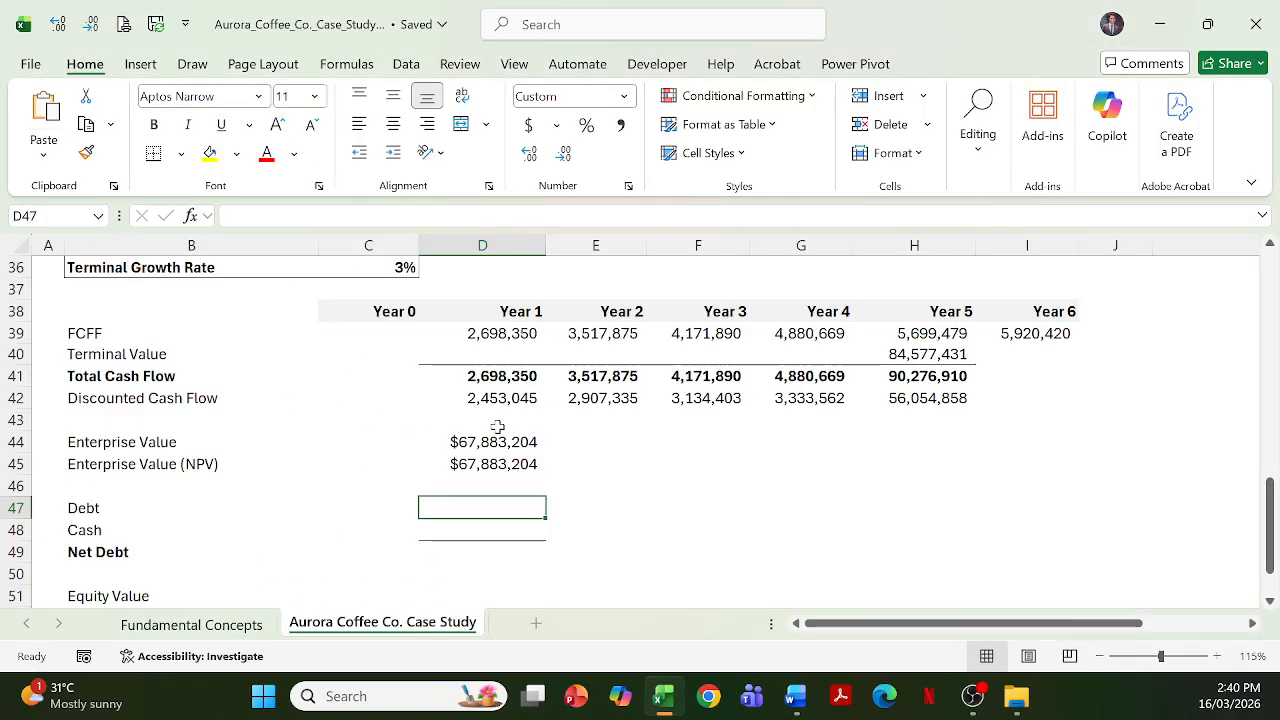
text(6000000)
key(ctrl+Return)
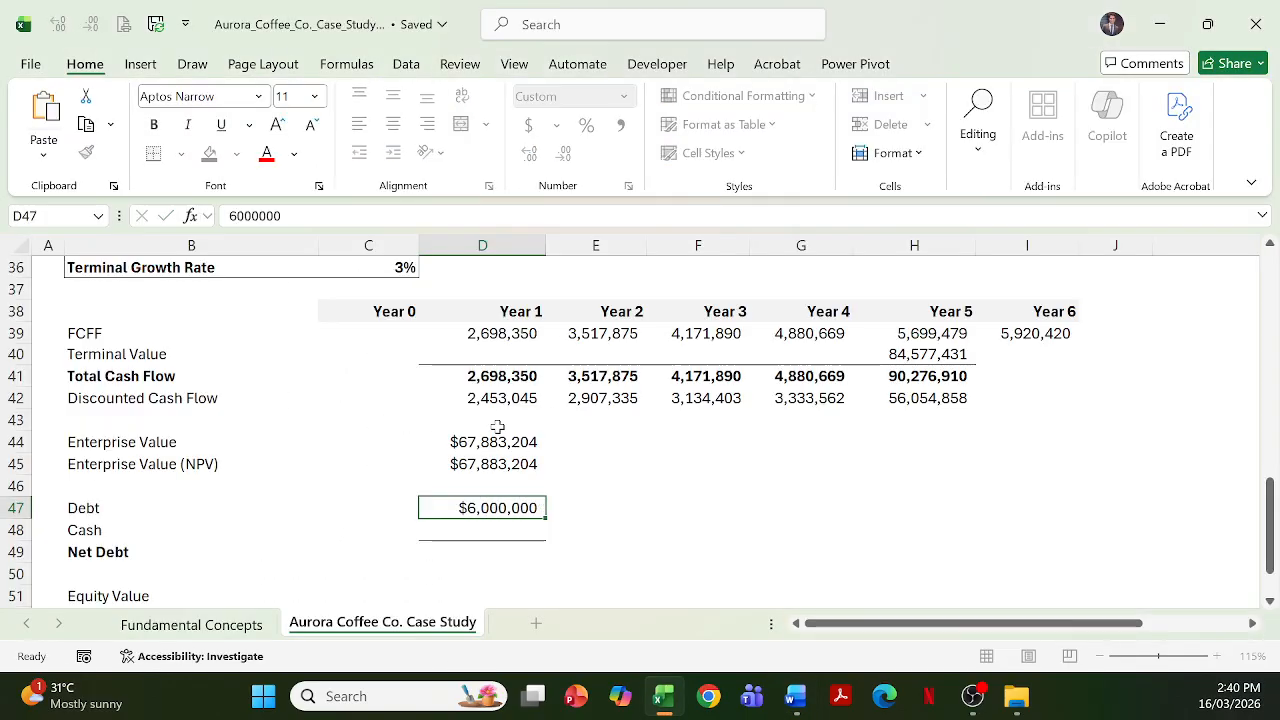
Check the cash balance in the case document and enter 2000000 in the Cash cell D48
key(alt+Tab)
key(alt+Tab)
key(Down)
text(200000)
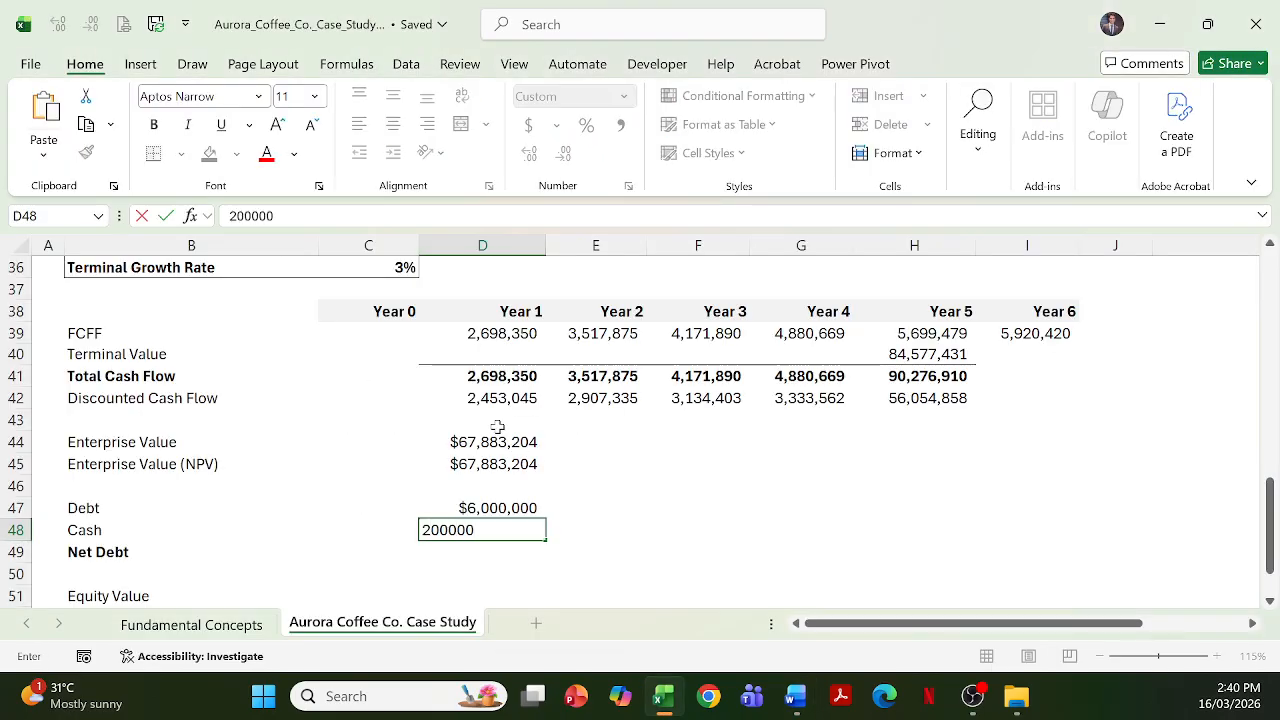
key(ctrl+Return)
key(F2)
text(0)
key(Escape)
text(])
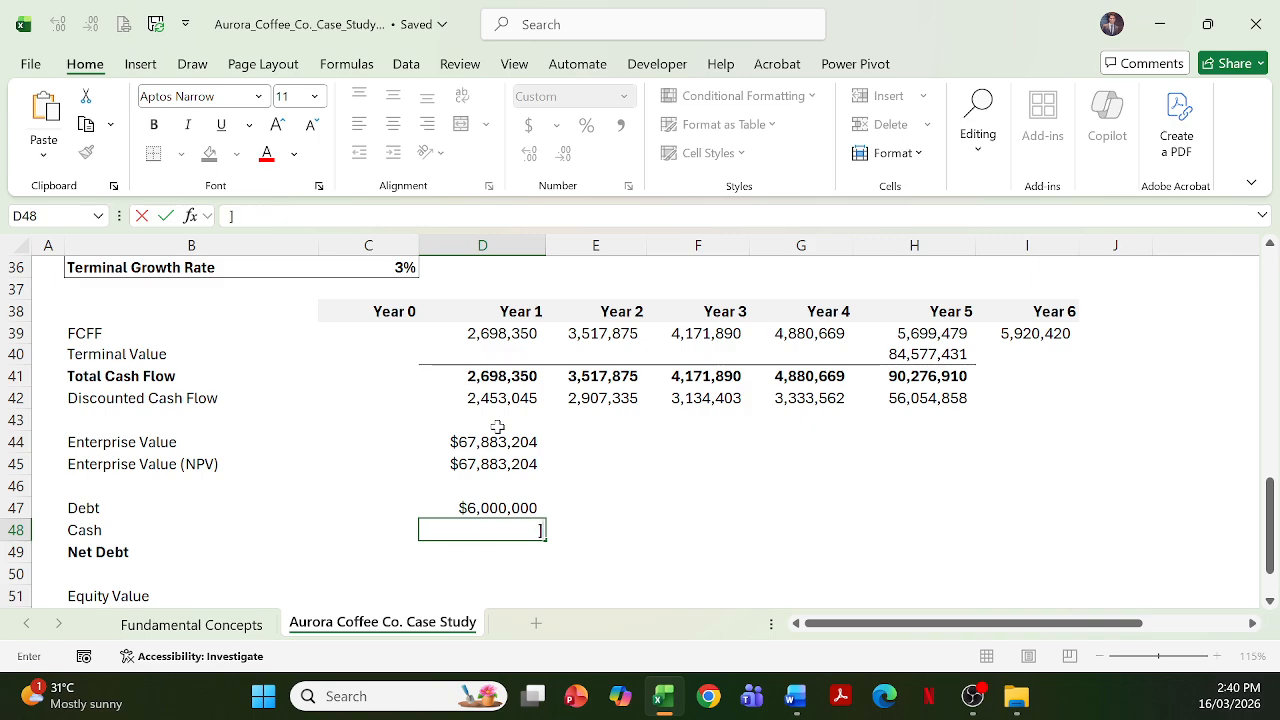
key(ctrl+z)
key(ctrl+Return)
Calculate Net Debt in cell D49 as debt minus cash with =D47-D48
key(Down)
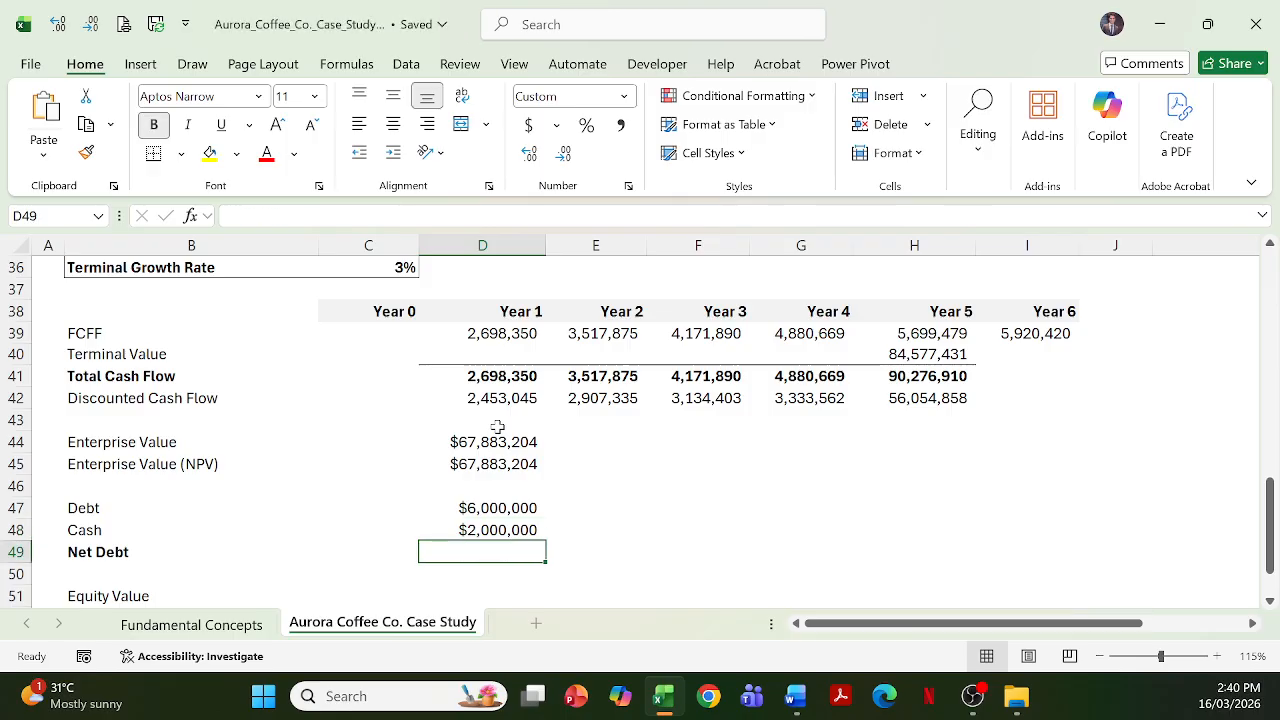
text(=)
key(Up)
key(Up)
text(-)
key(Up)
key(Return)
Calculate the Equity Value in cell D51 by subtracting net debt from the NPV enterprise value with =D45-D49
key(Down)
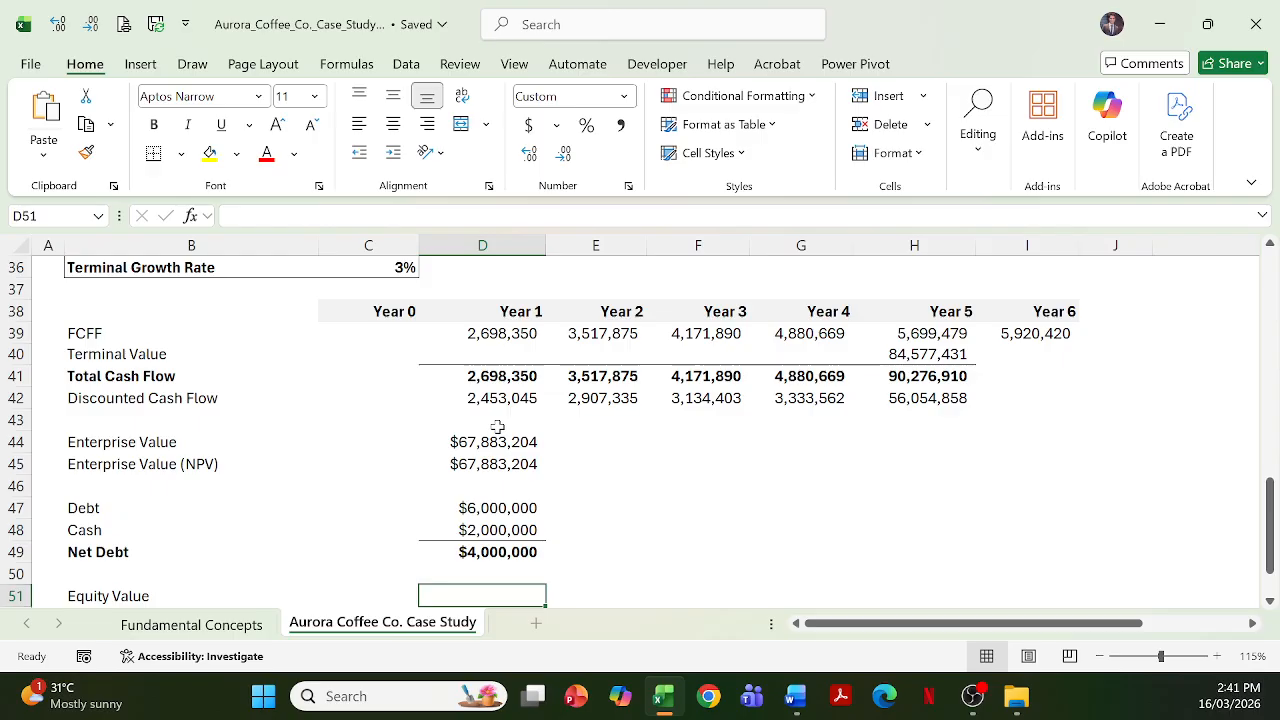
key(Up)
key(Up)
key(Up)
key(Up)
key(Up)
key(Up)
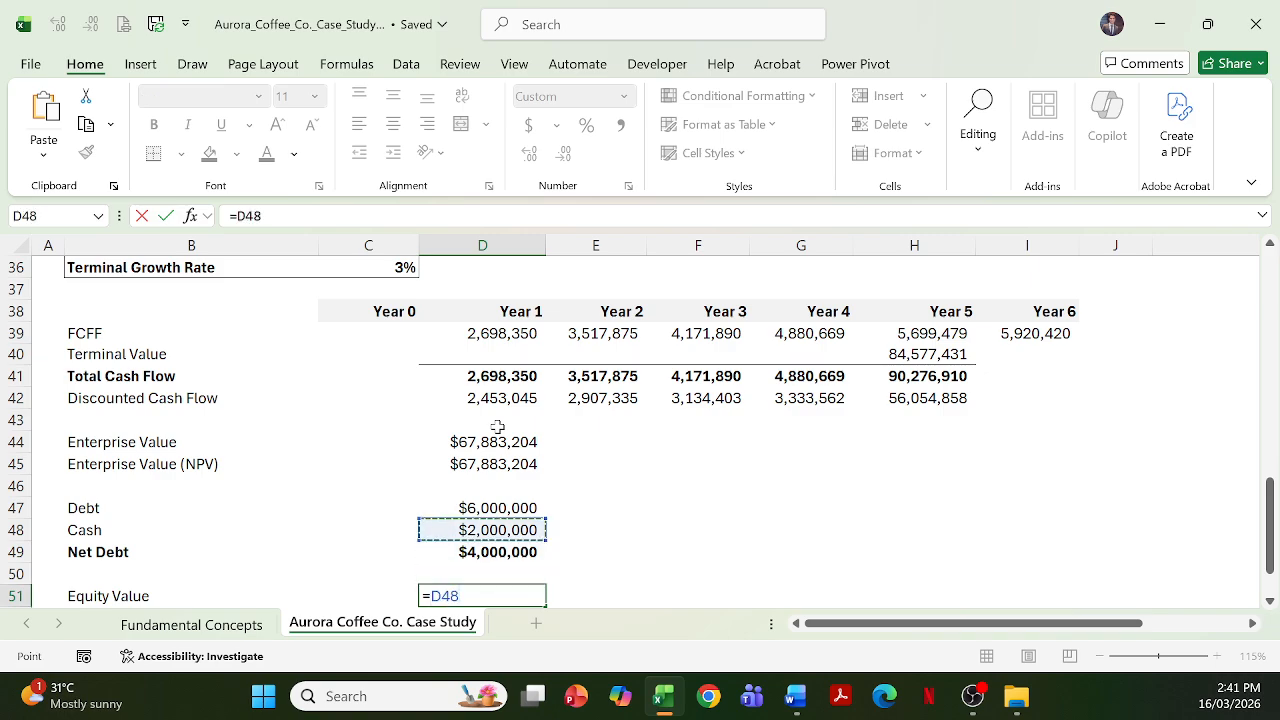
text(-)
key(Up)
key(Up)
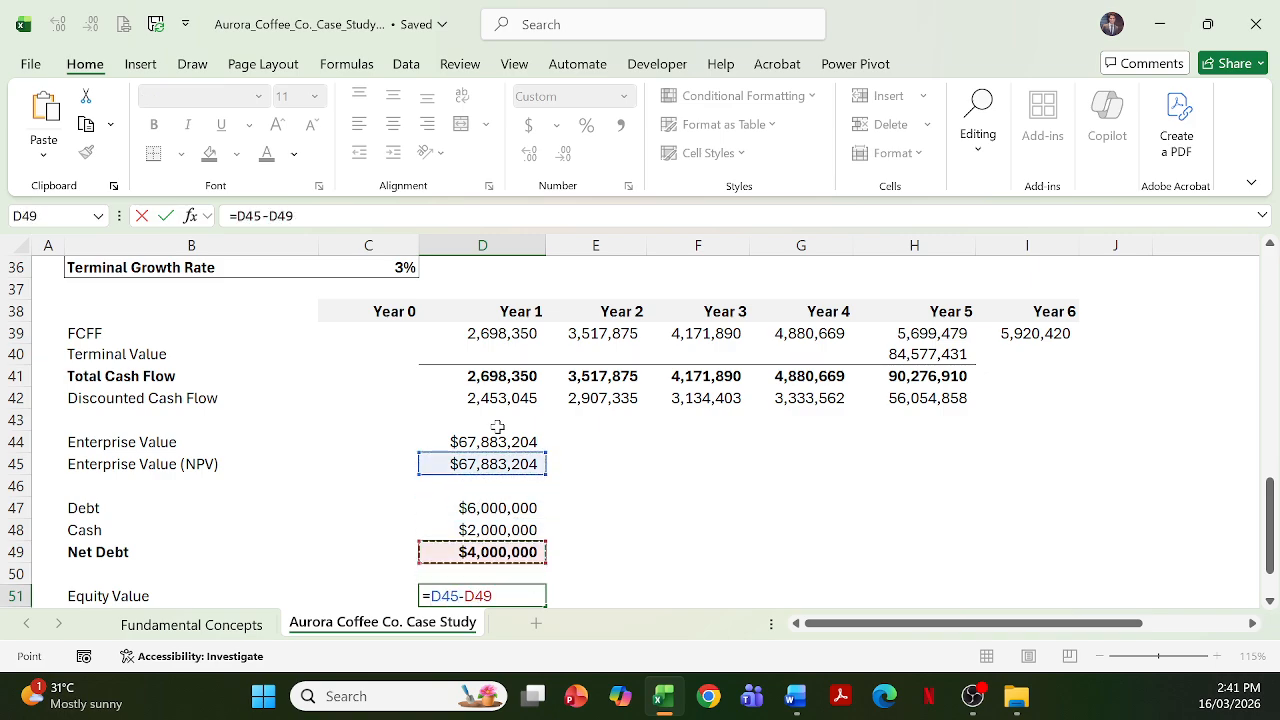
key(ctrl+Return)
Enter 1000000 as the Shares outstanding in cell D52
key(Down)
key(Down)
key(Up)
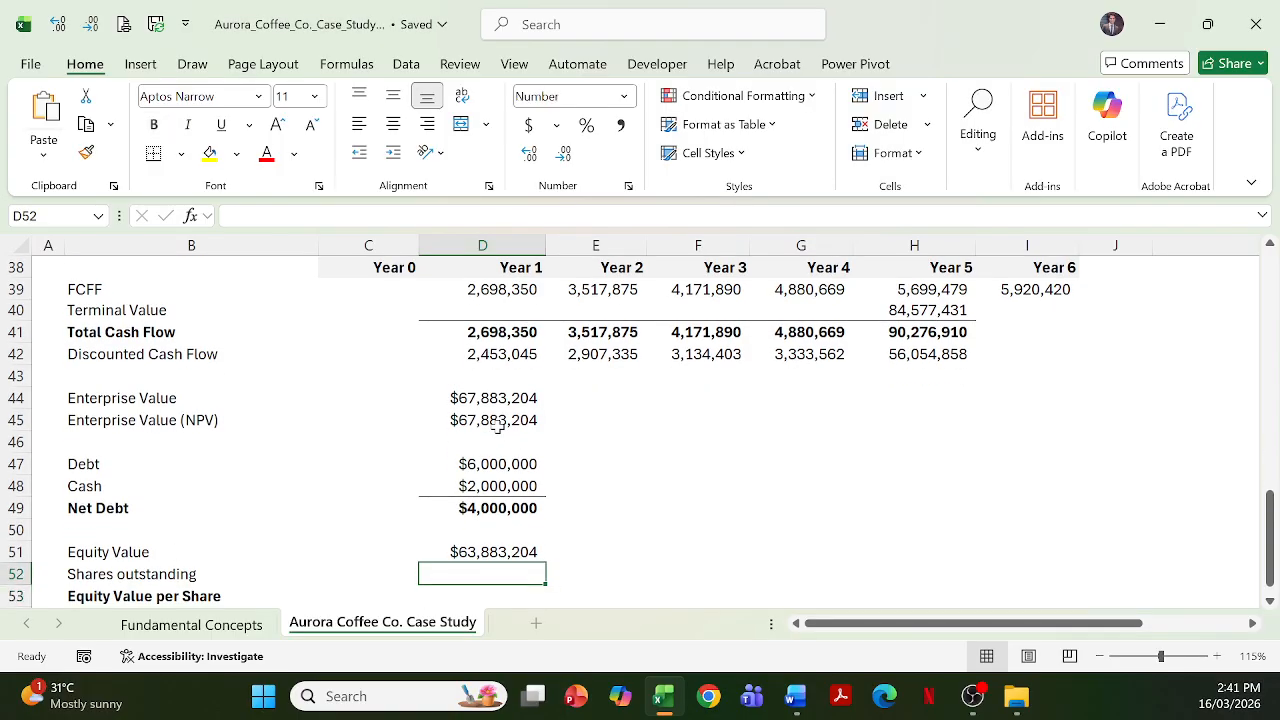
text(100000)
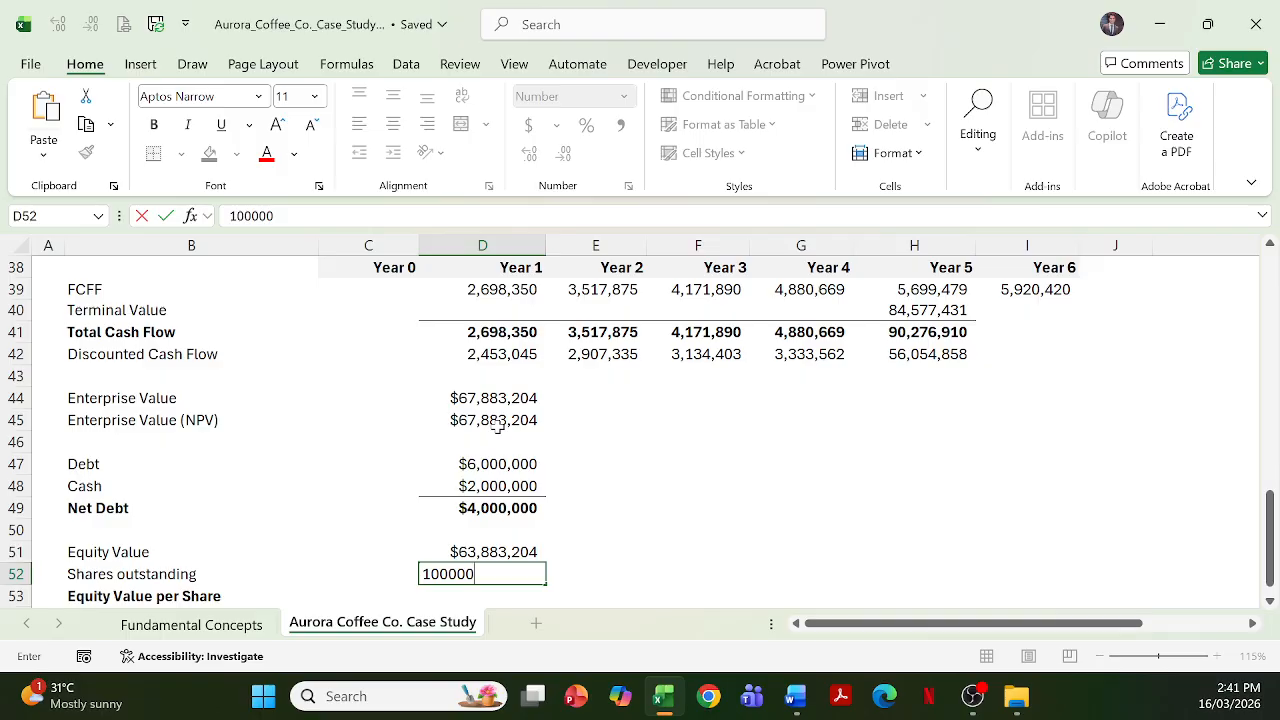
key(ctrl+Return)
key(F2)
text(0)
key(ctrl+Return)
Calculate the Equity Value per Share in cell D53 with =D51/D52
key(Down)
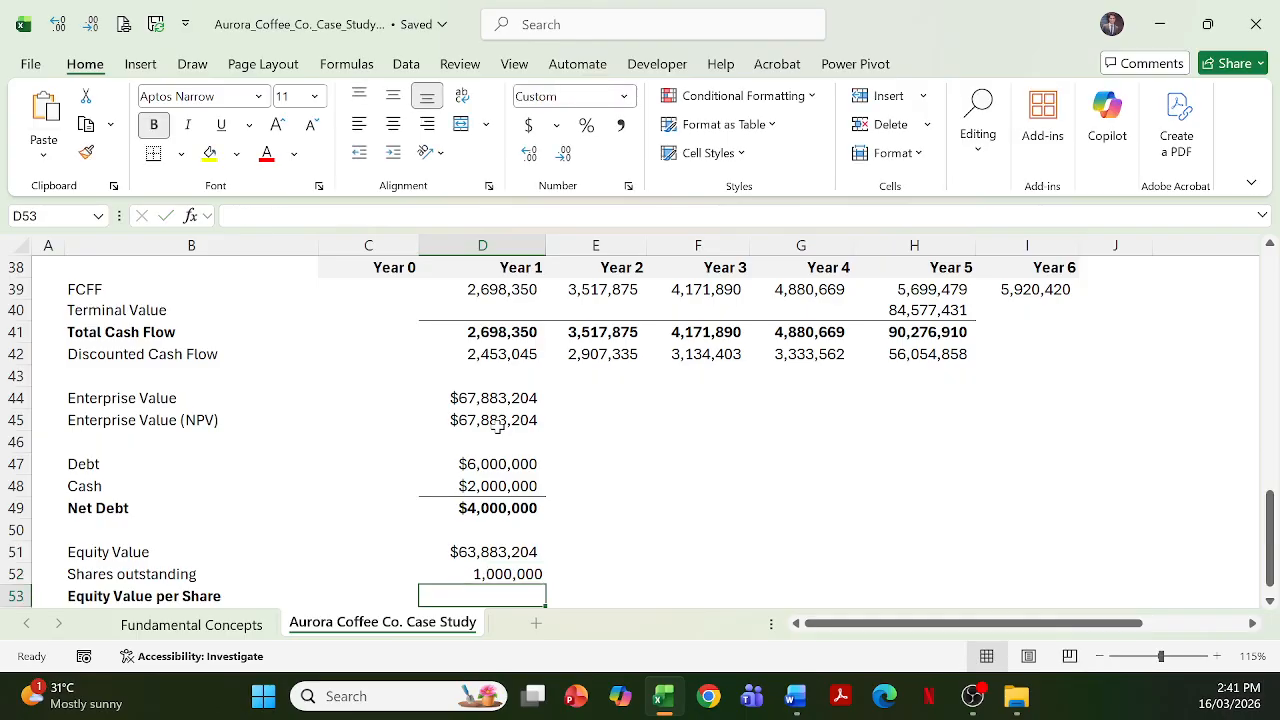
text(=)
key(Up)
key(Up)
text(/)
key(Up)
key(ctrl+Return)
scroll(492, 428, down, 1)
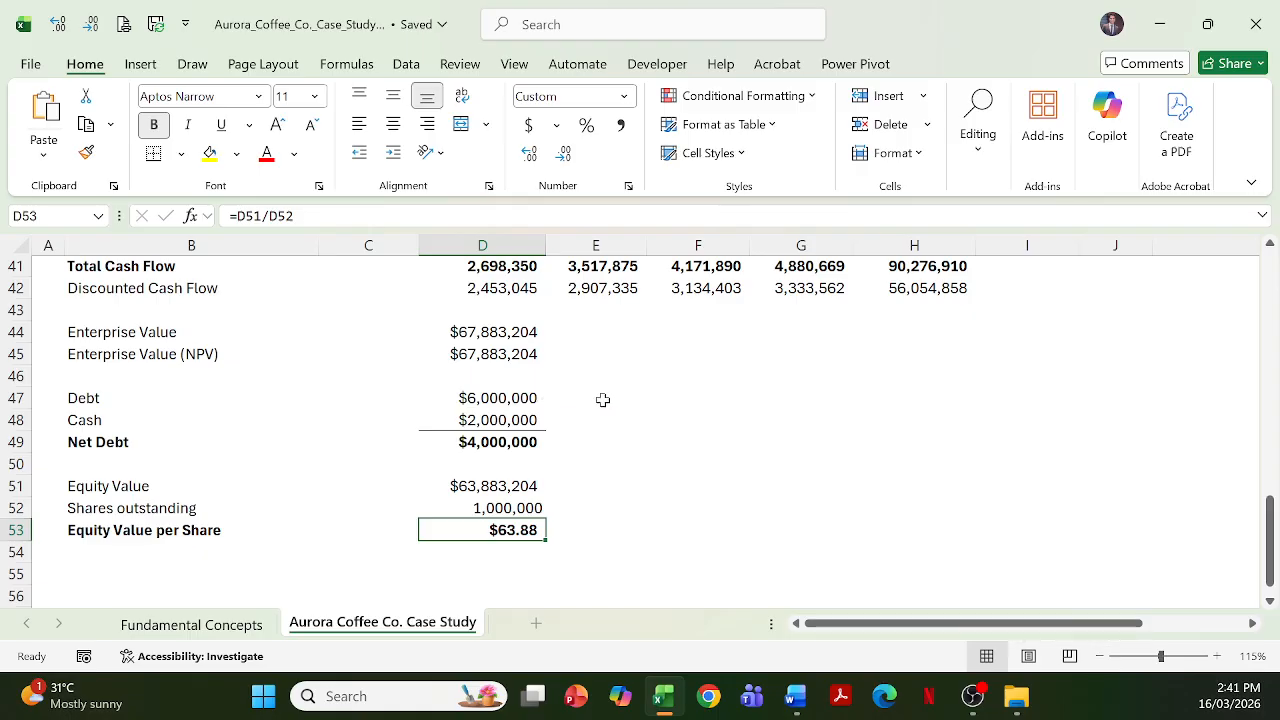
Review the model from the valuation section back through the income statement to the Assumptions table
scroll(603, 400, up, 7)
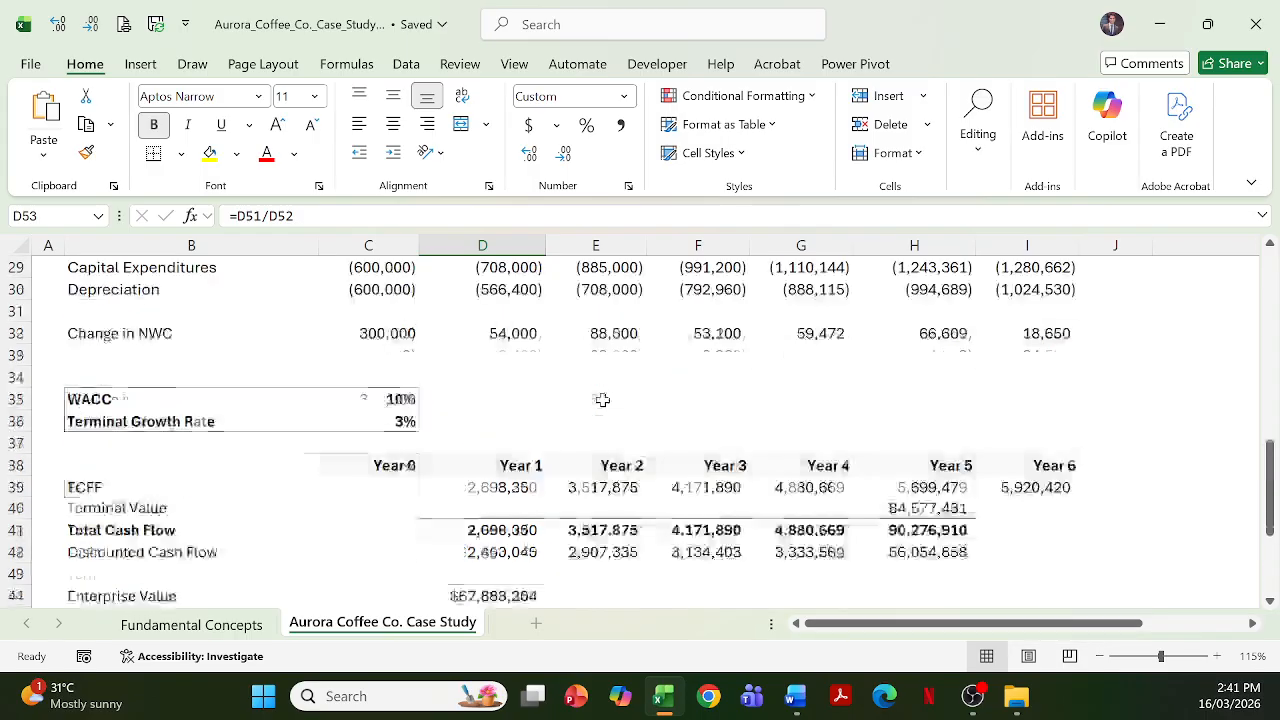
scroll(603, 400, up, 3)
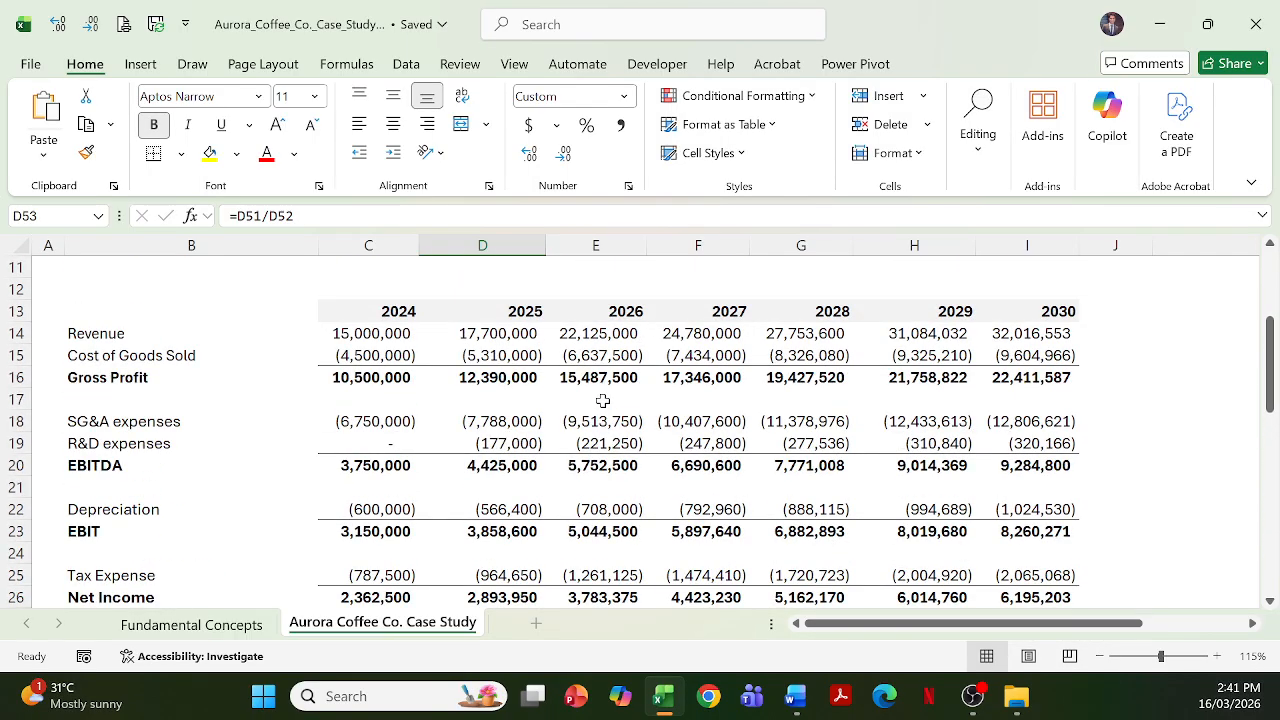
scroll(603, 400, up, 1)
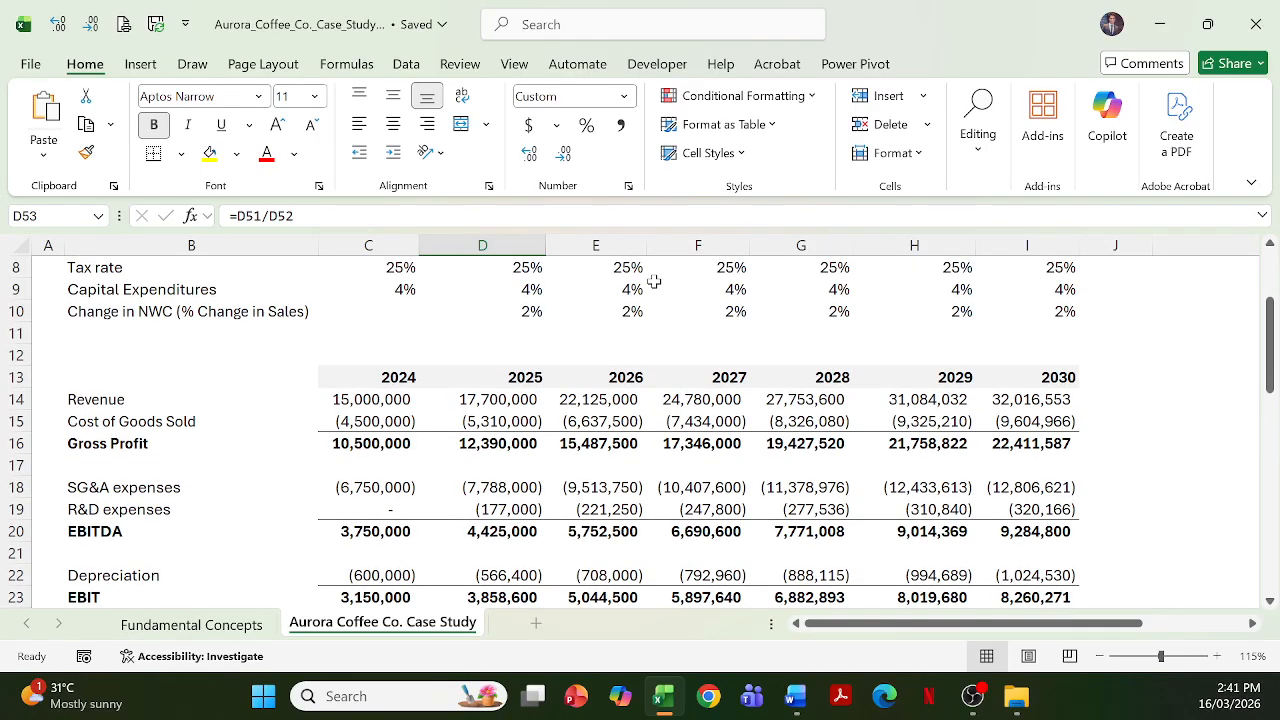
scroll(733, 325, up, 2)
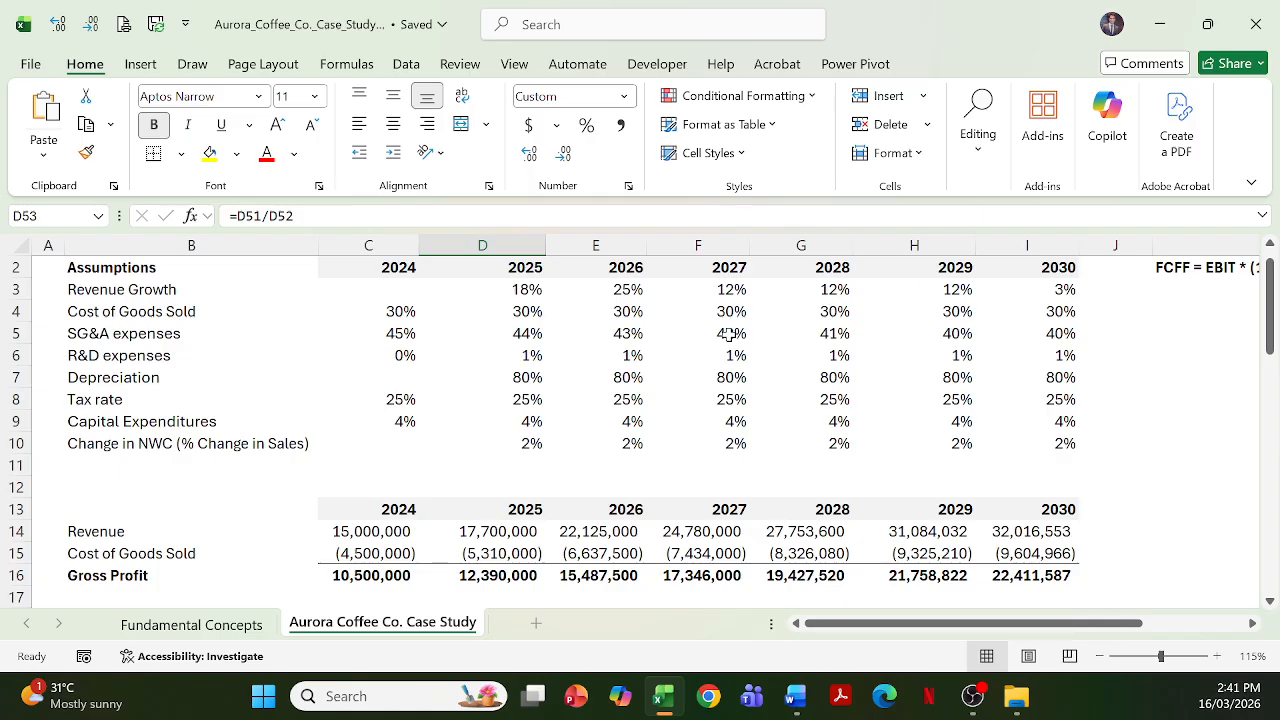